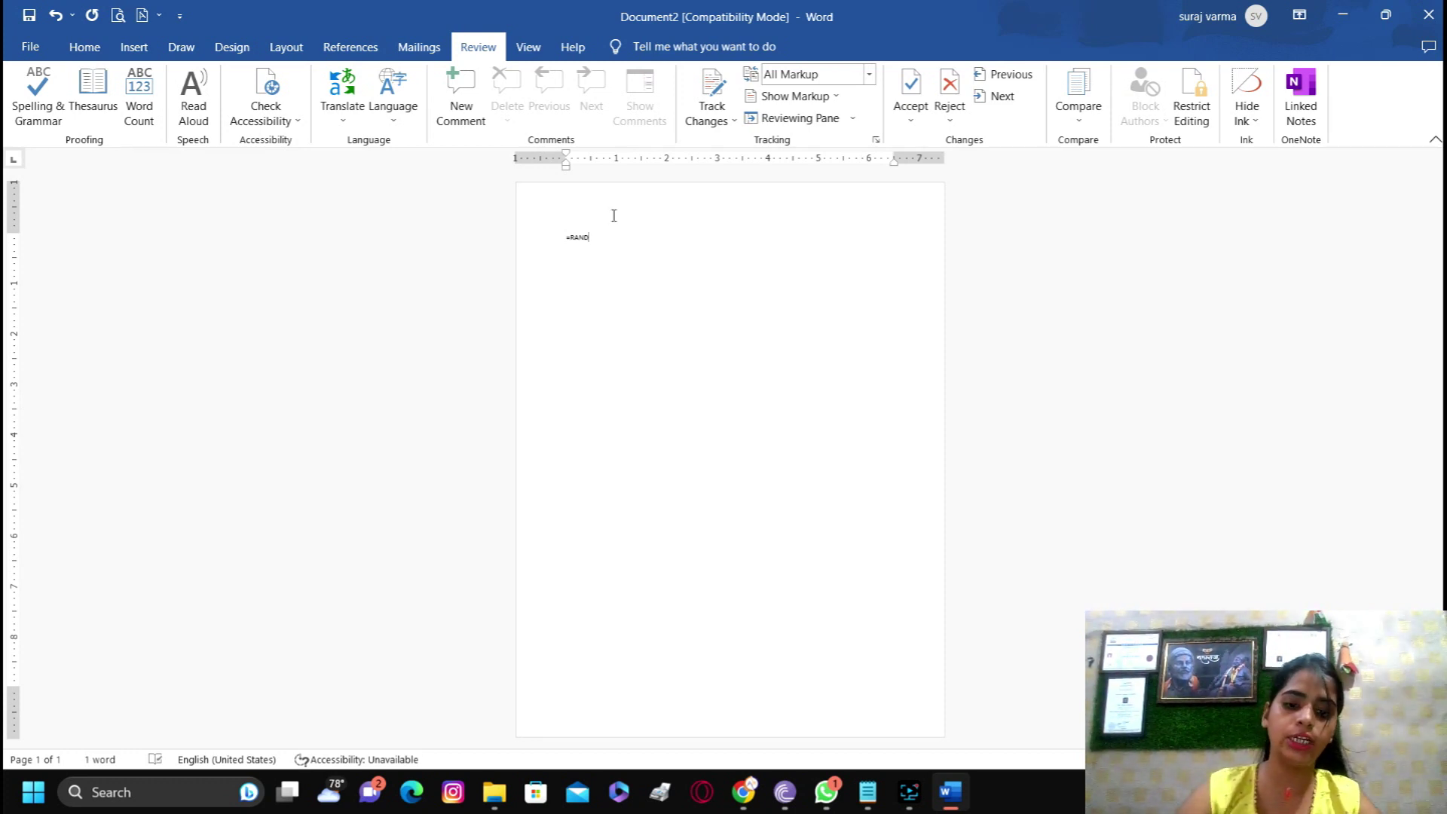
Generate sample paragraphs with the =RAND() function and enlarge all of the text to 20 pt.
{"action": "key", "text": "Return"}
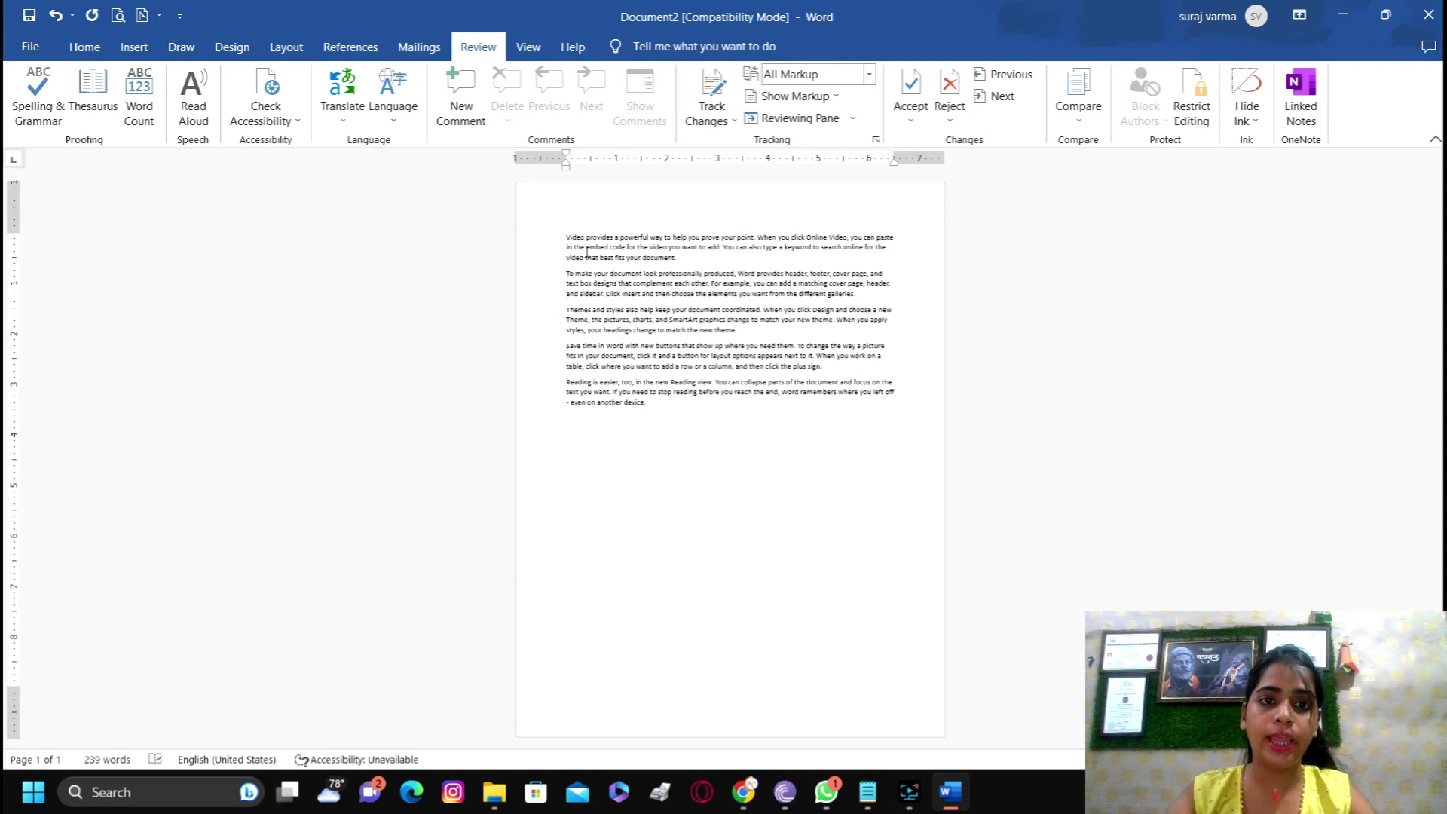
{"action": "left_click_drag", "start_coordinate": [567, 242], "coordinate": [657, 439]}
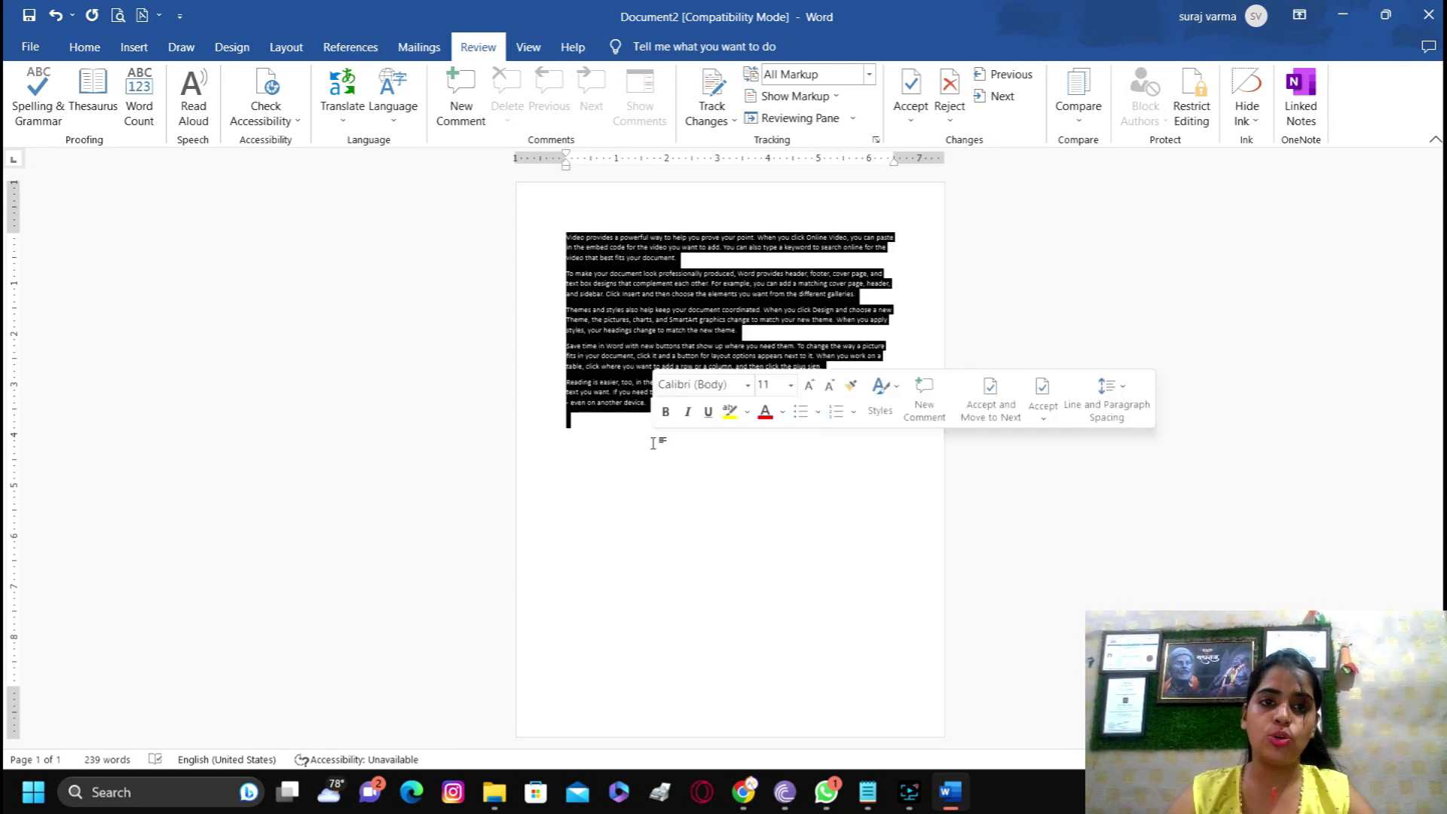
{"action": "left_click", "coordinate": [83, 47]}
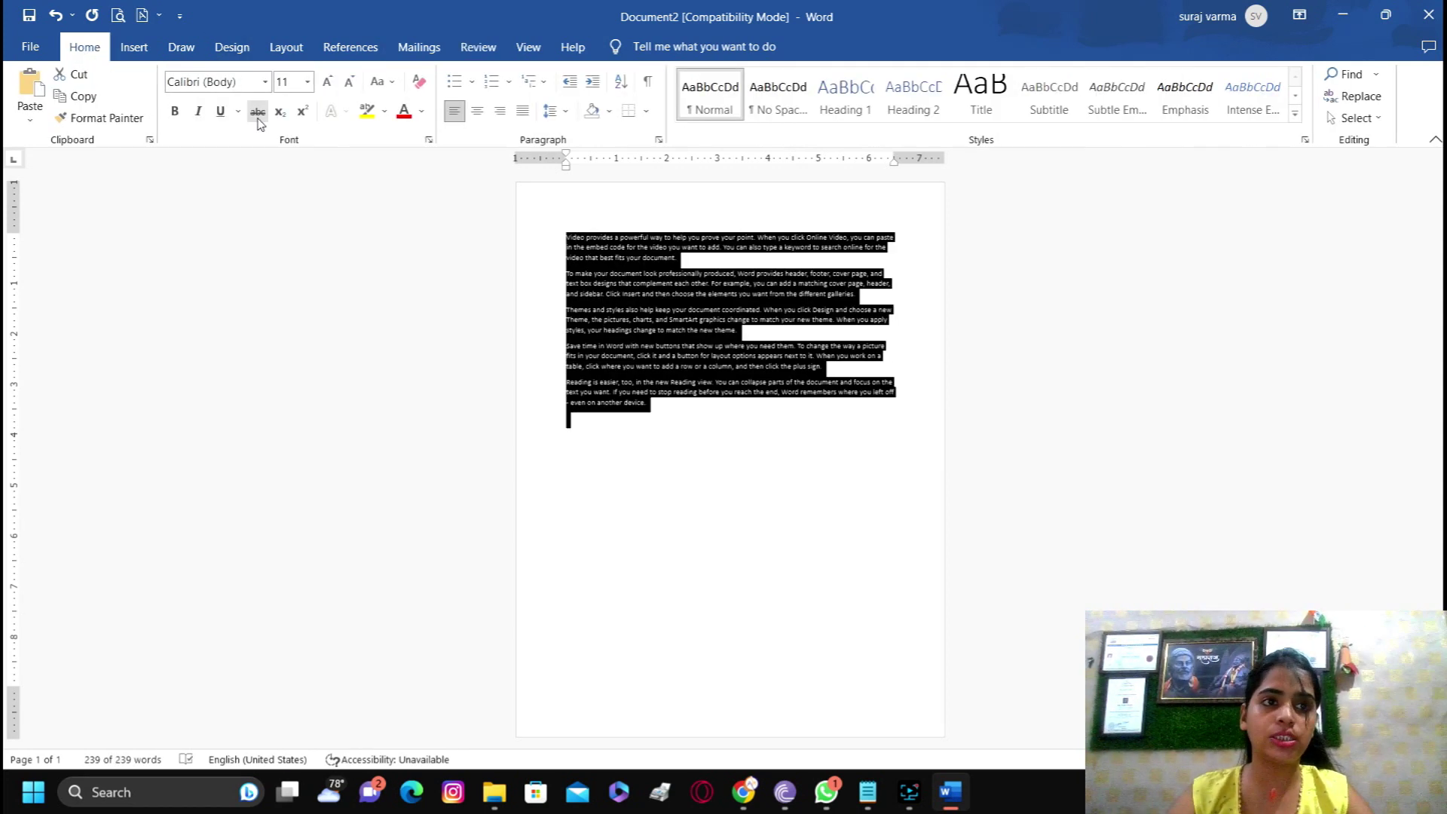
{"action": "left_click", "coordinate": [326, 81]}
{"action": "left_click", "coordinate": [326, 82]}
{"action": "left_click", "coordinate": [327, 82]}
{"action": "left_click", "coordinate": [327, 82]}
{"action": "left_click", "coordinate": [326, 81]}
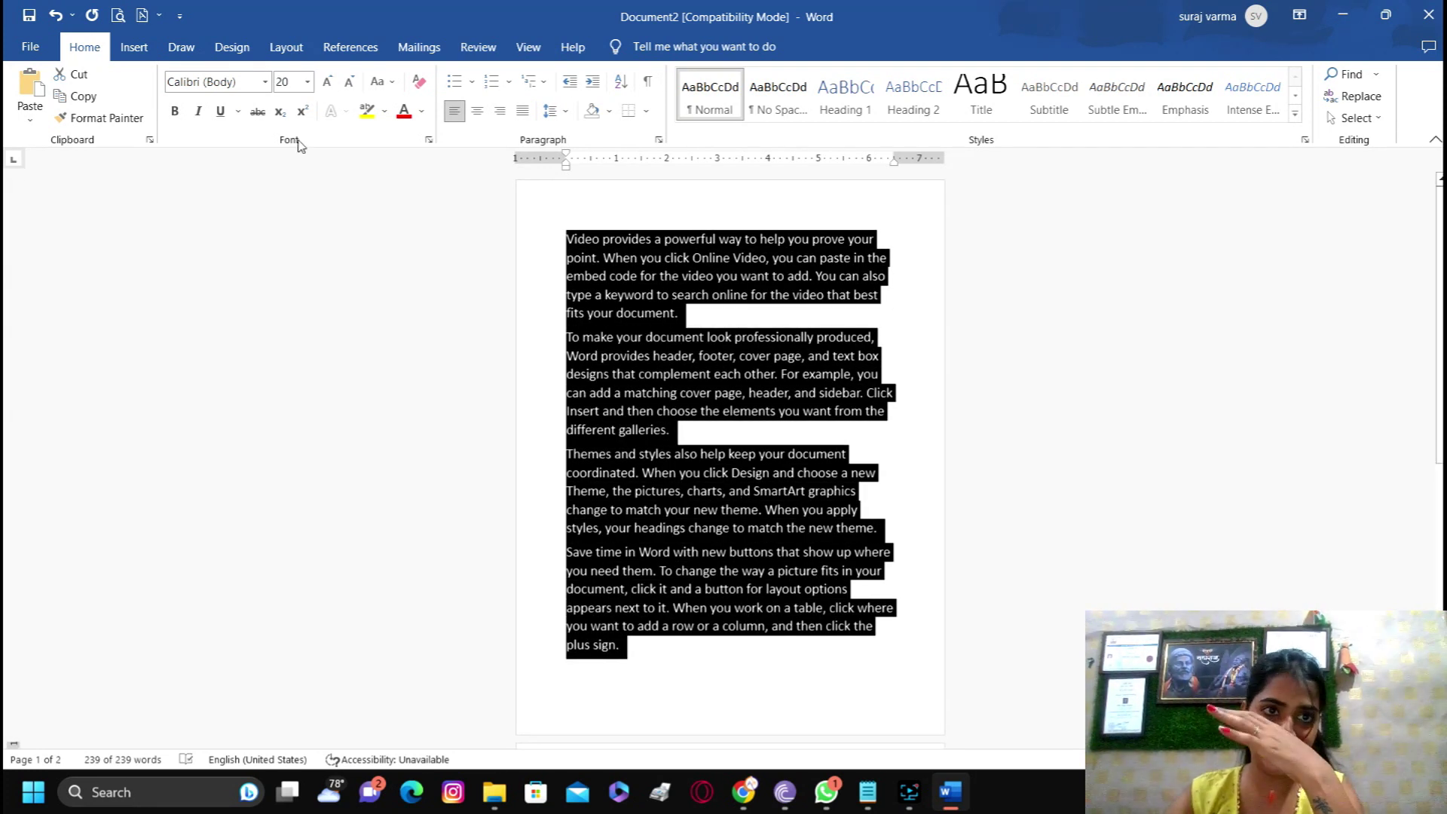
Turn on Track Changes and add a "Dear sir" line above the first paragraph, separated from it by blank lines.
{"action": "left_click", "coordinate": [492, 50]}
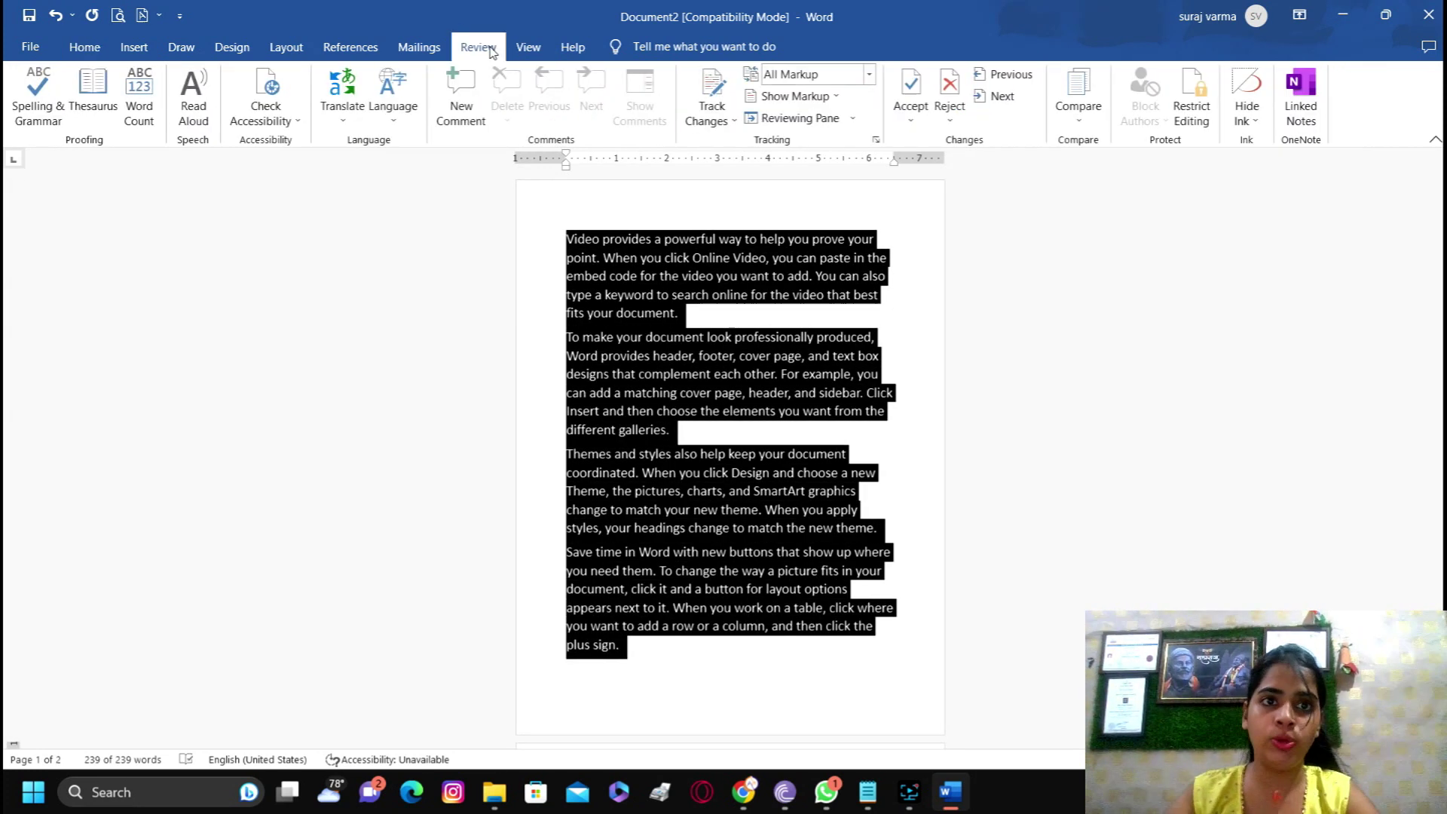
{"action": "left_click", "coordinate": [716, 94]}
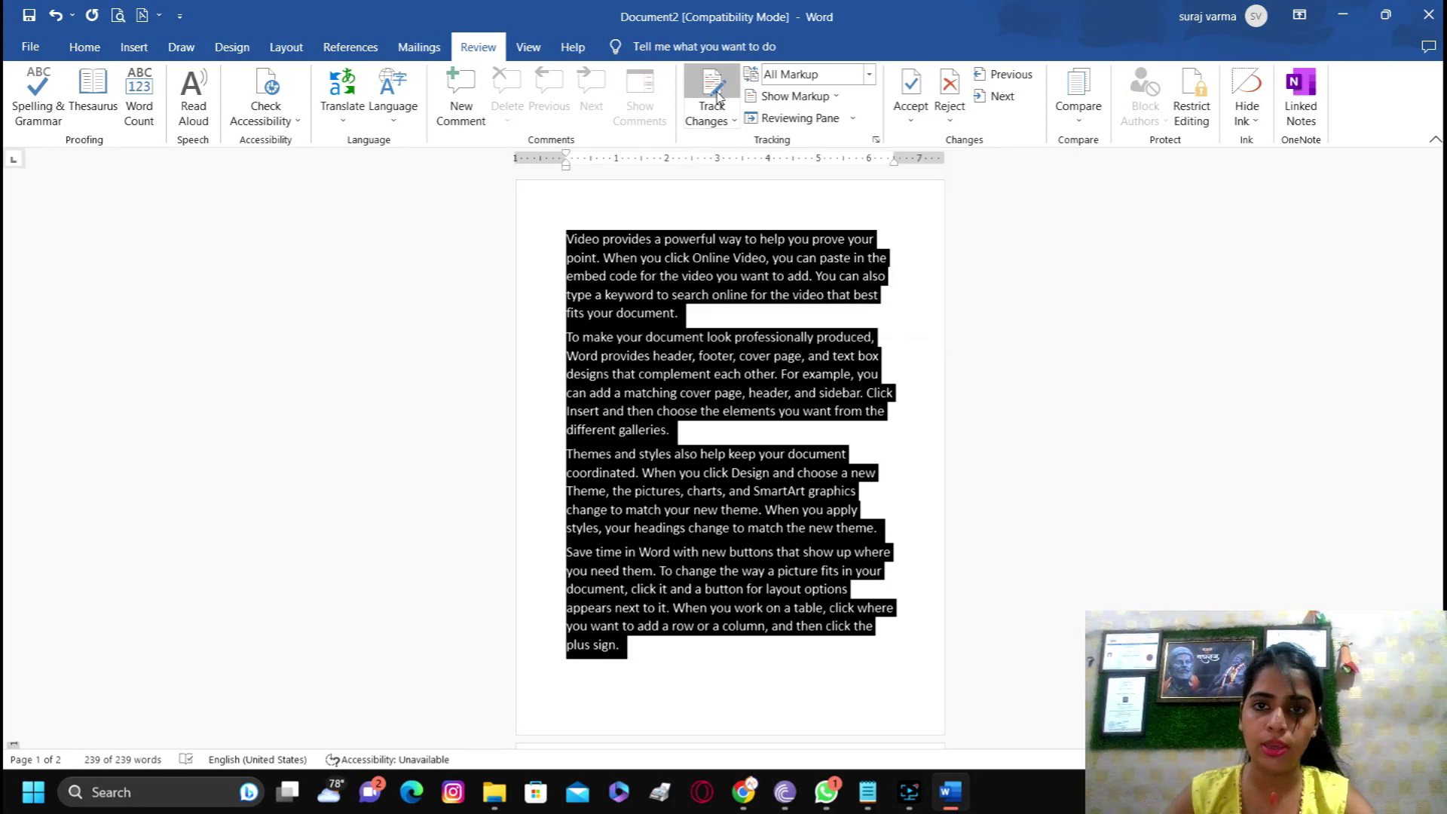
{"action": "left_click", "coordinate": [564, 242]}
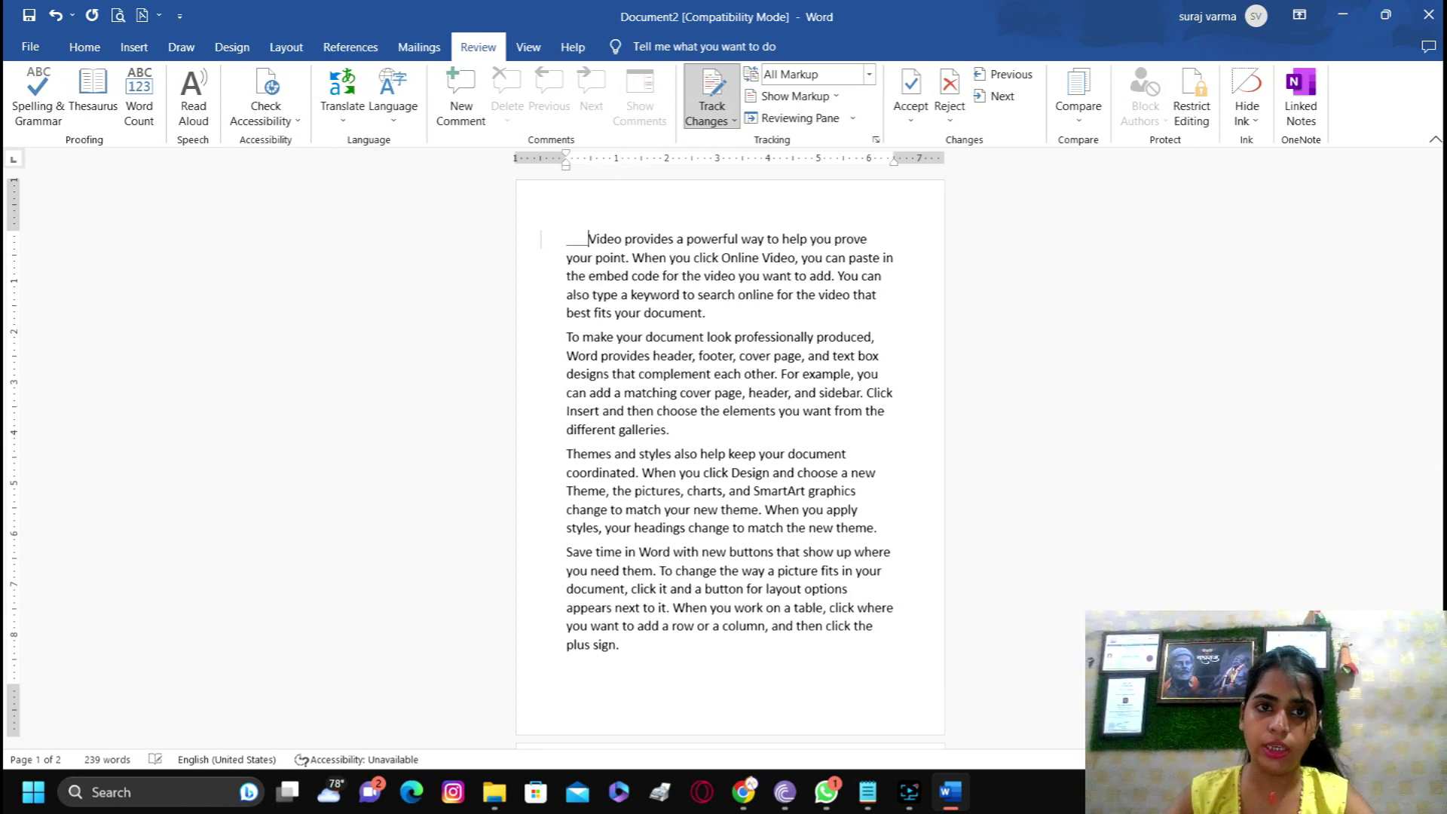
{"action": "key", "text": "Return"}
{"action": "key", "text": "Return"}
{"action": "key", "text": "Return"}
{"action": "key", "text": "Return"}
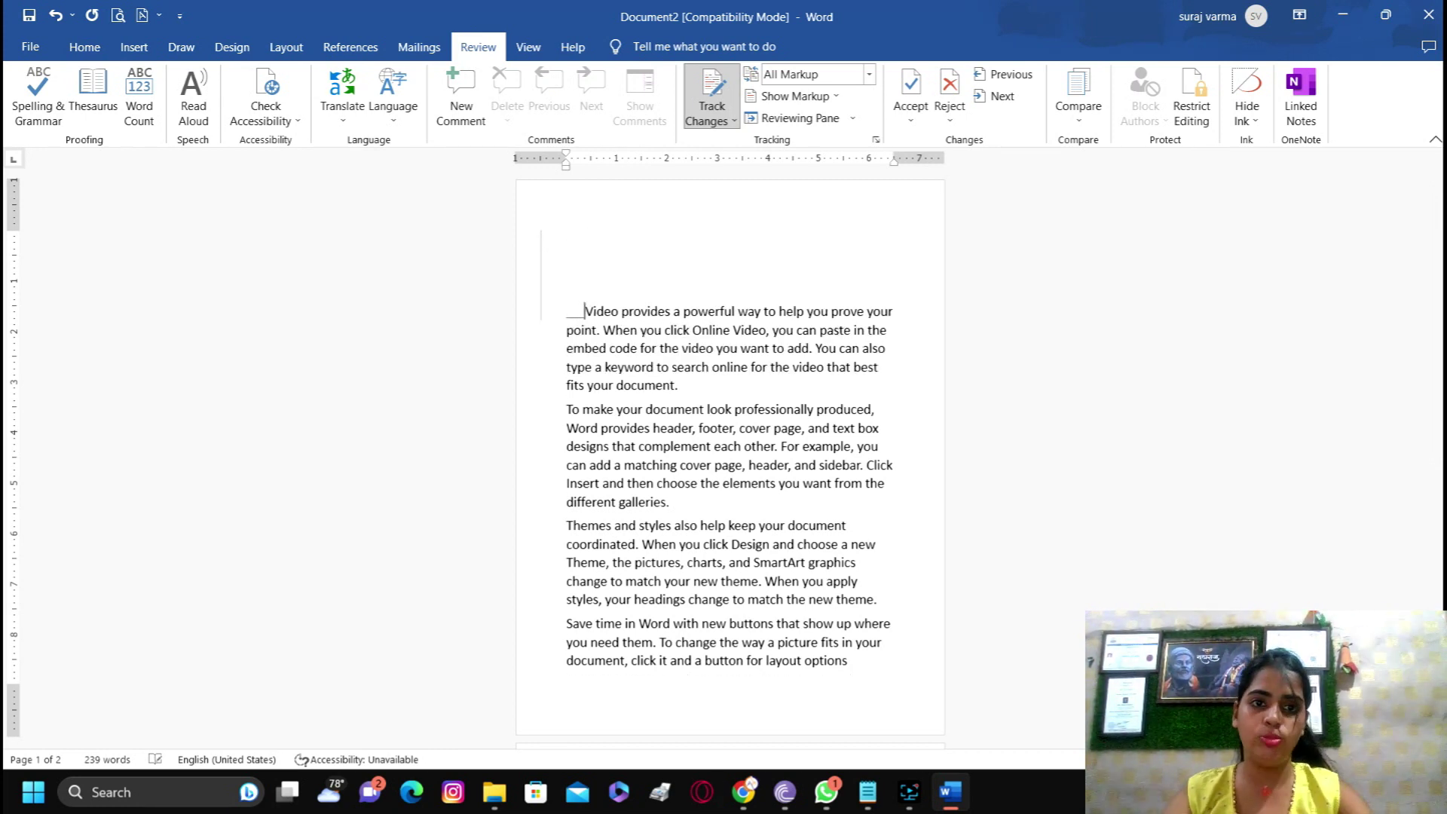
{"action": "left_click", "coordinate": [568, 239]}
{"action": "type", "text": "Dear sir"}
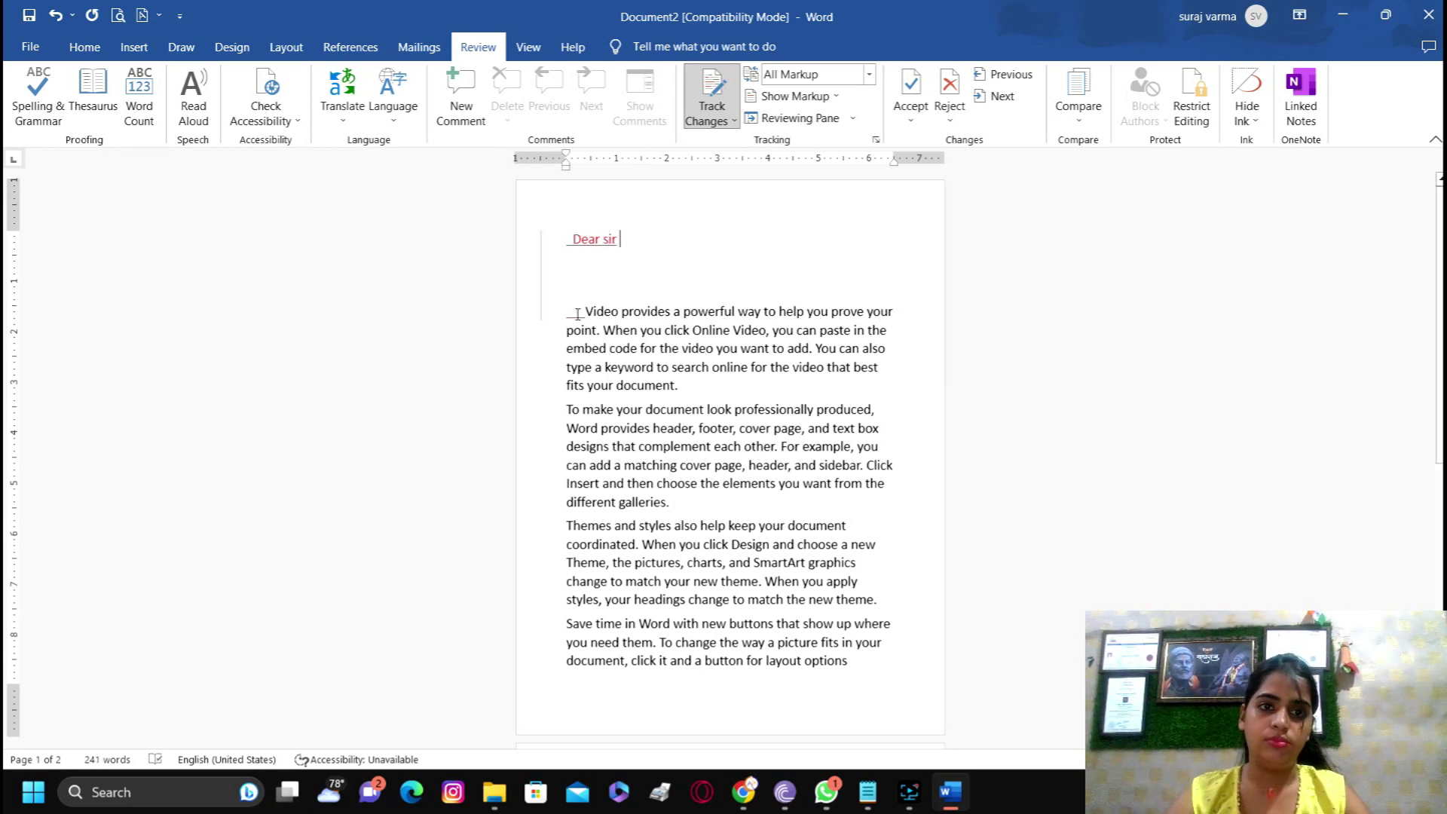
Change the font color of the first paragraph, beginning "Video provides", to red as a tracked change.
{"action": "left_click_drag", "start_coordinate": [582, 311], "coordinate": [682, 385]}
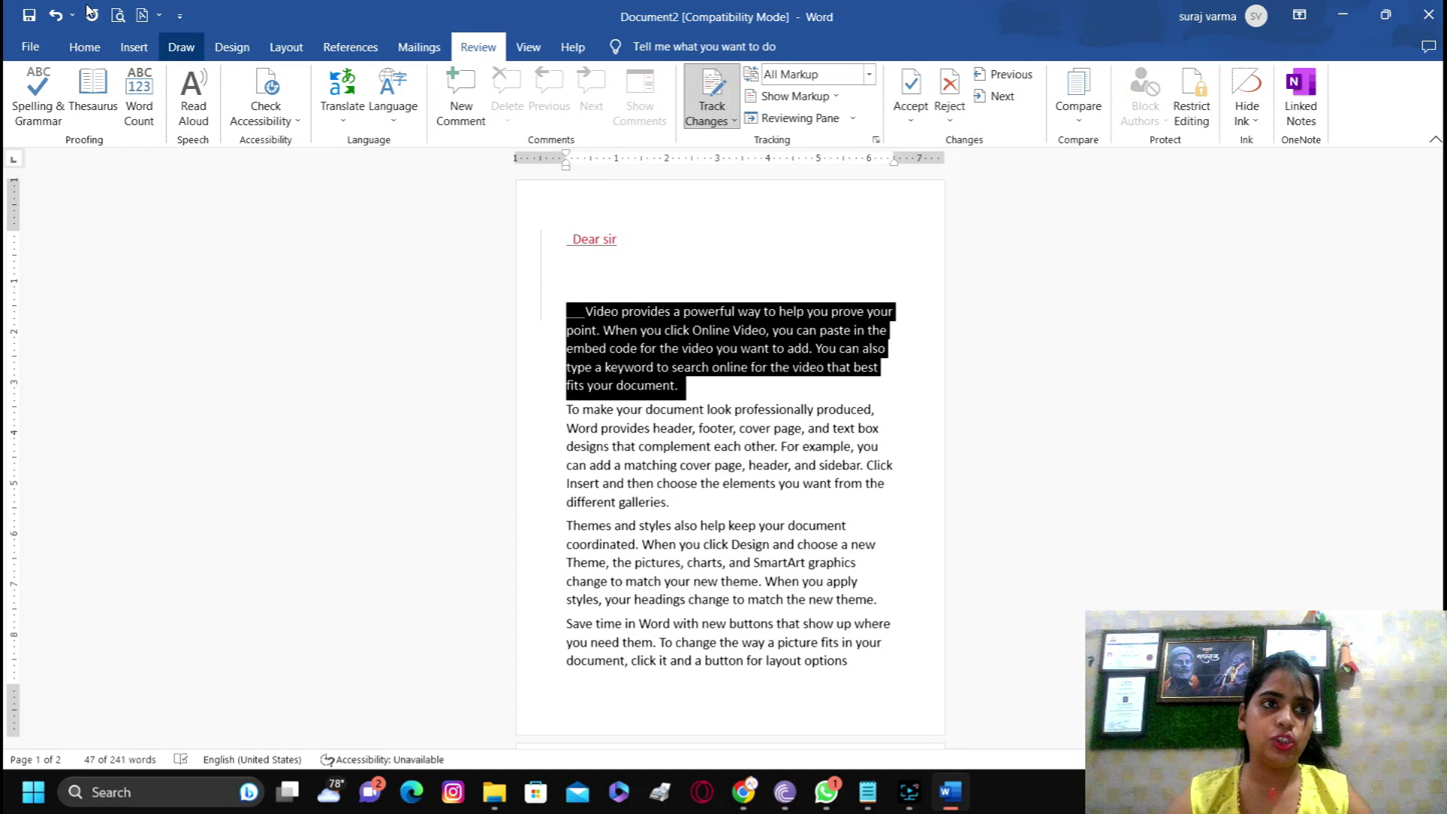
{"action": "left_click", "coordinate": [84, 47]}
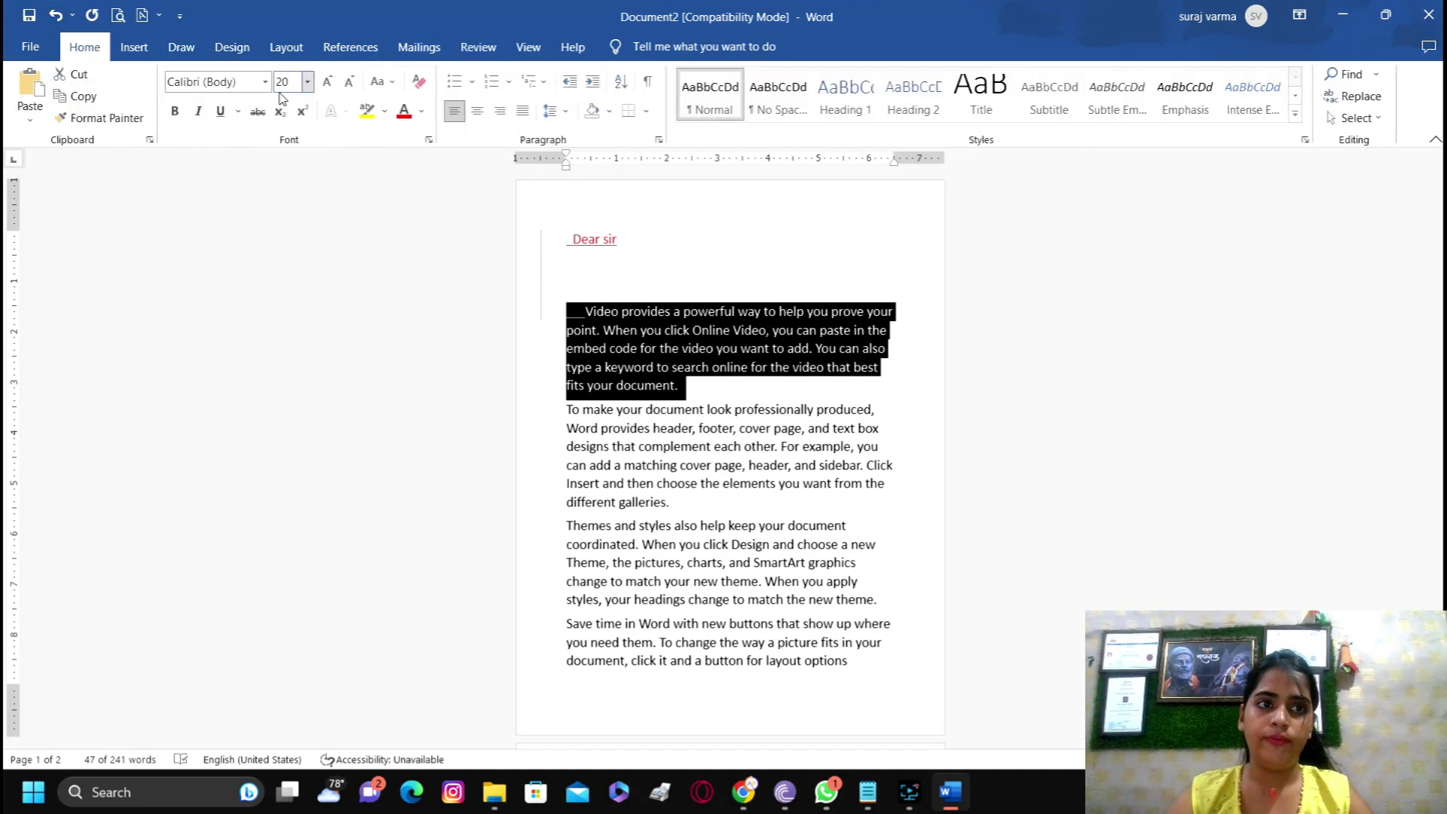
{"action": "left_click", "coordinate": [404, 111]}
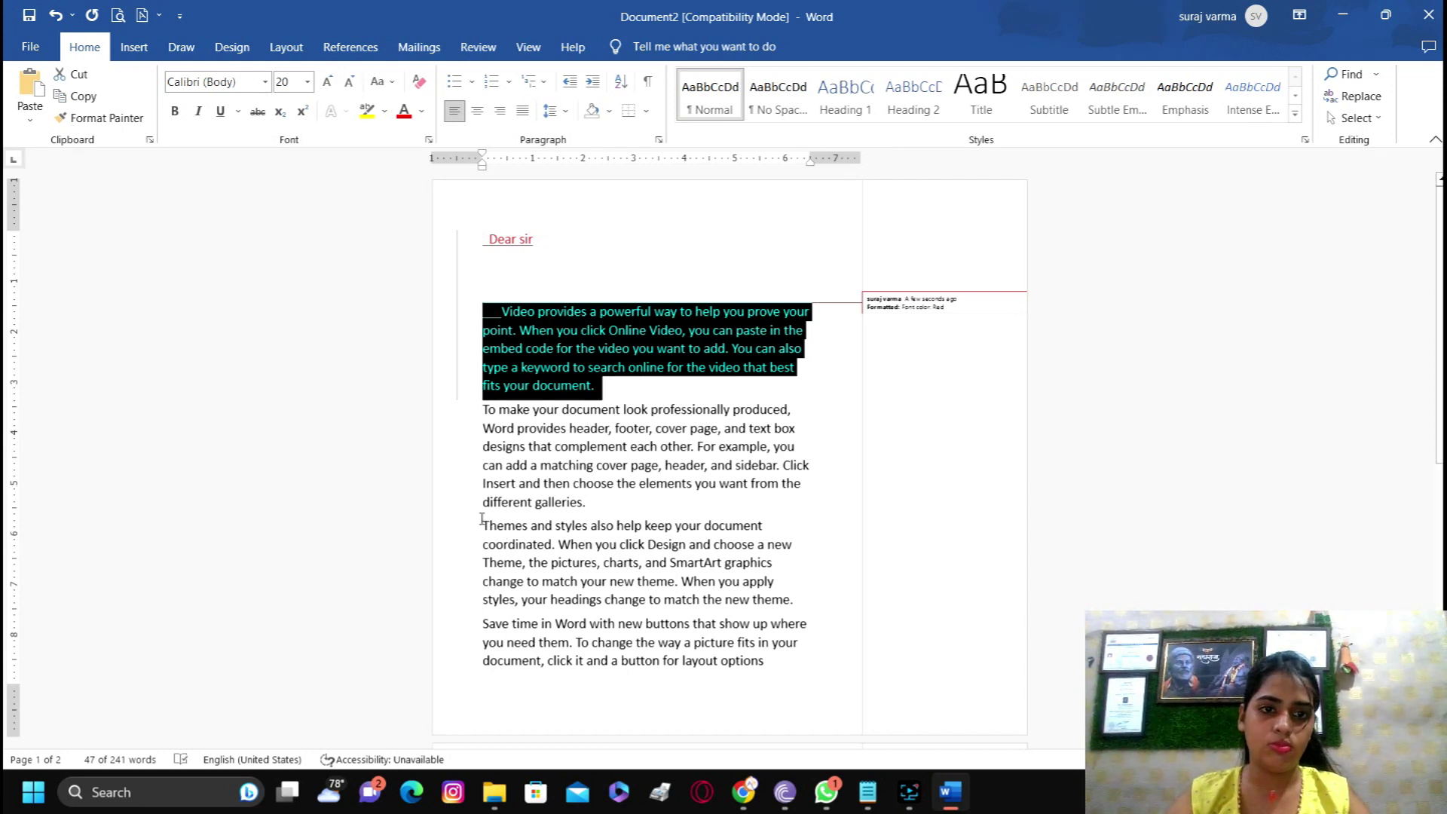
{"action": "left_click", "coordinate": [367, 111]}
{"action": "key", "text": "ctrl+z"}
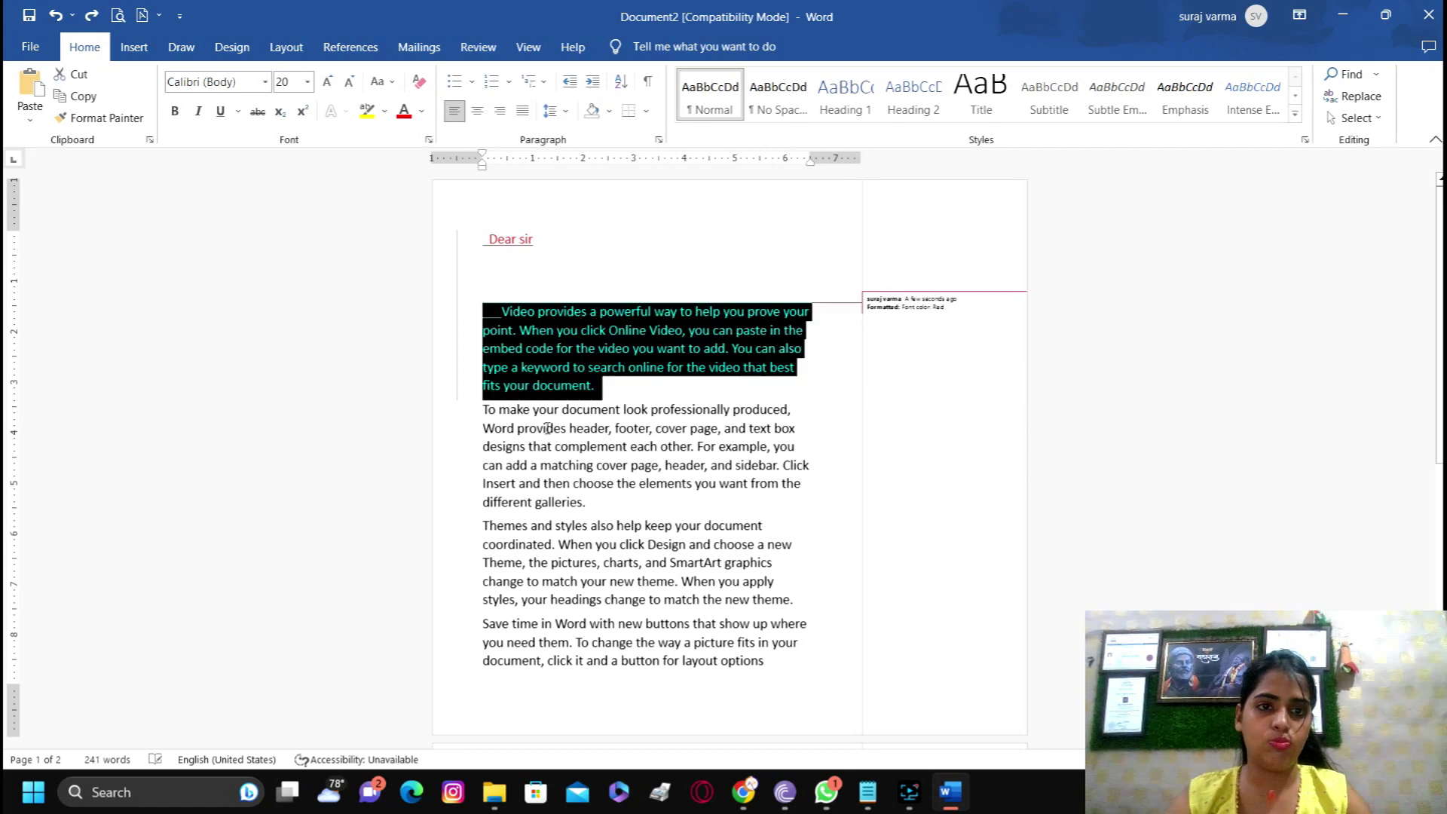
{"action": "left_click", "coordinate": [352, 277]}
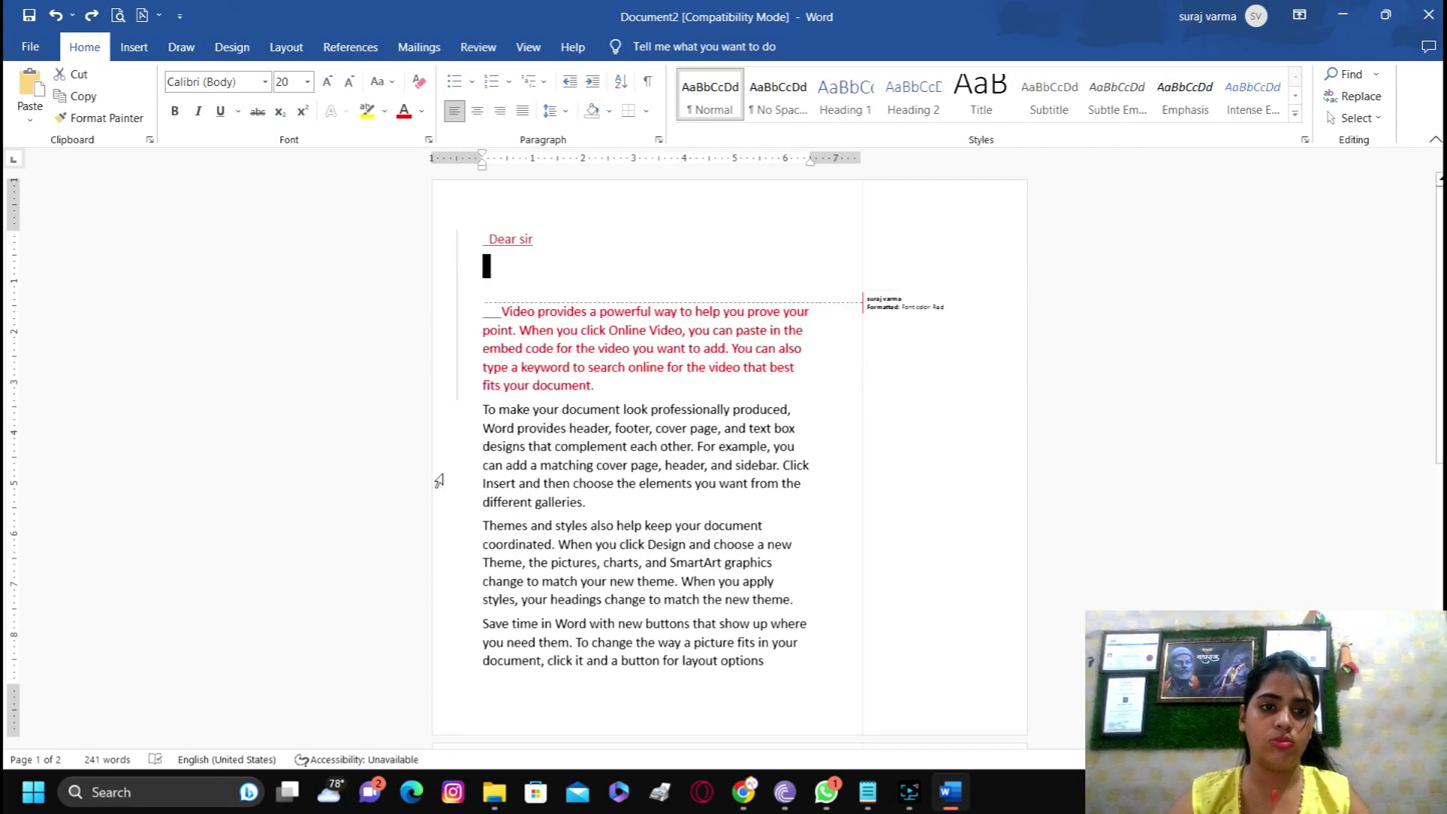
Highlight the "Themes and styles" paragraph in yellow and set "your document look professionally" through "complement each other" in Segoe UI Black.
{"action": "left_click_drag", "start_coordinate": [477, 521], "coordinate": [792, 601]}
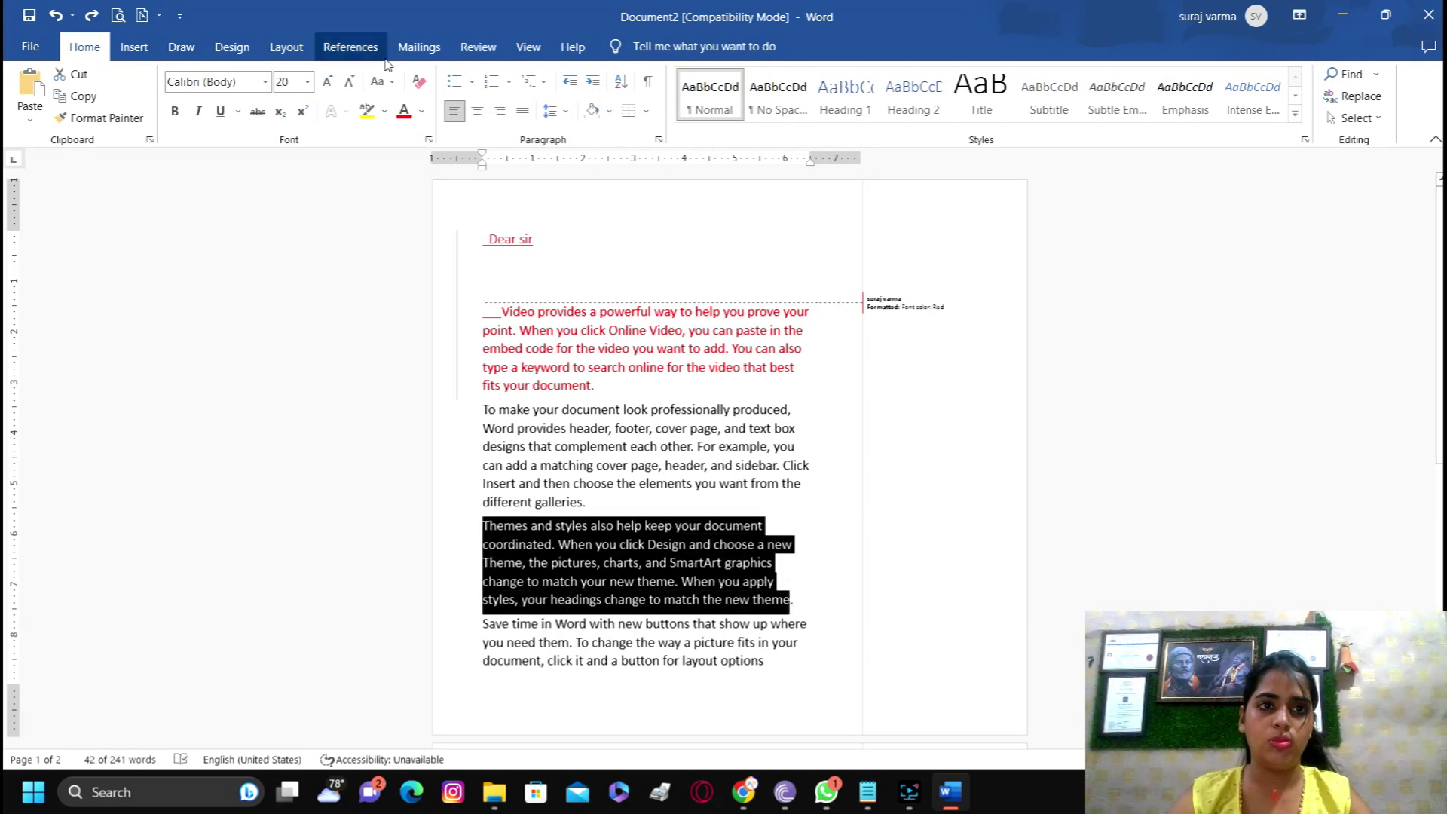
{"action": "left_click", "coordinate": [367, 111]}
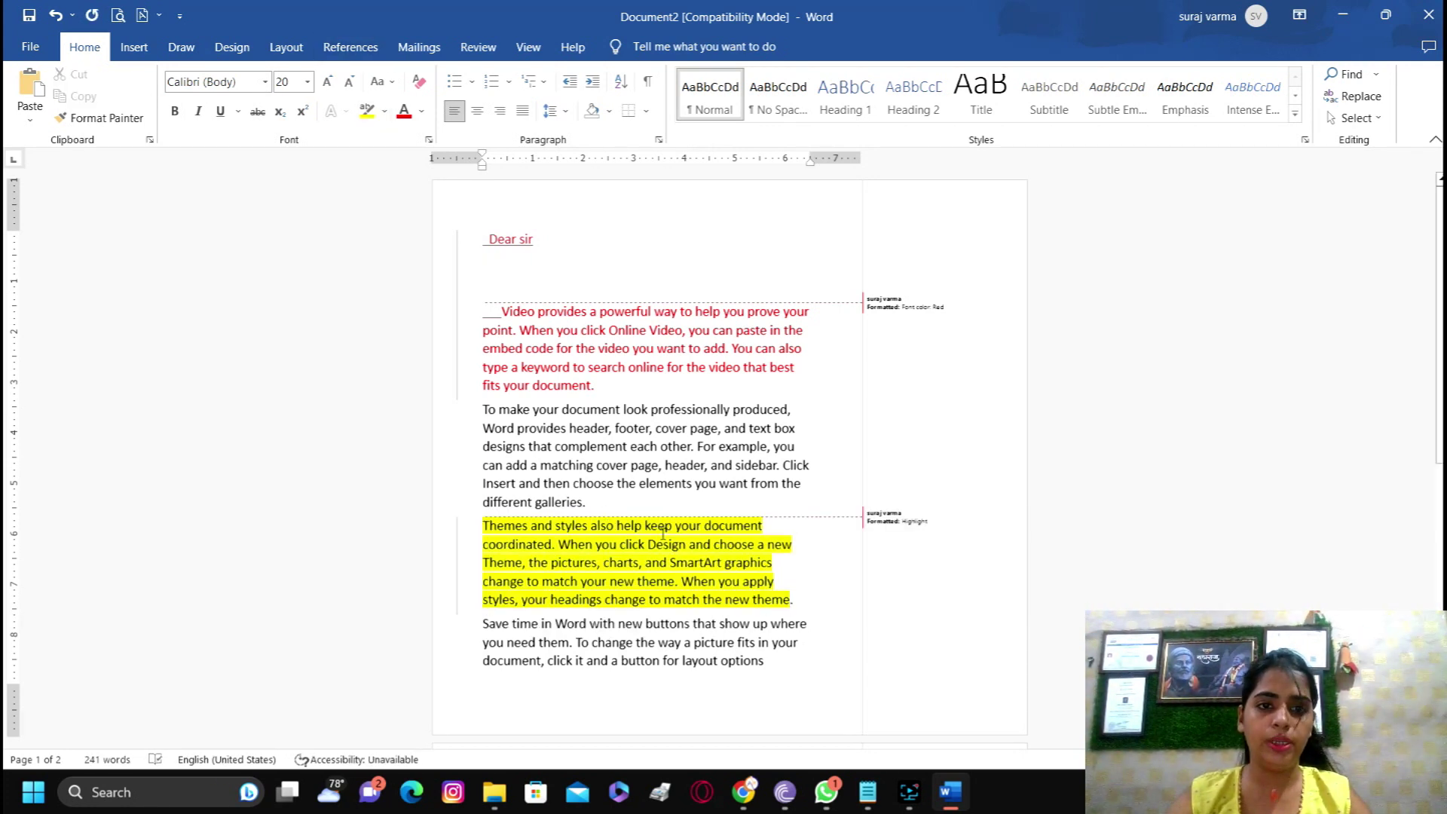
{"action": "left_click_drag", "start_coordinate": [534, 411], "coordinate": [690, 447]}
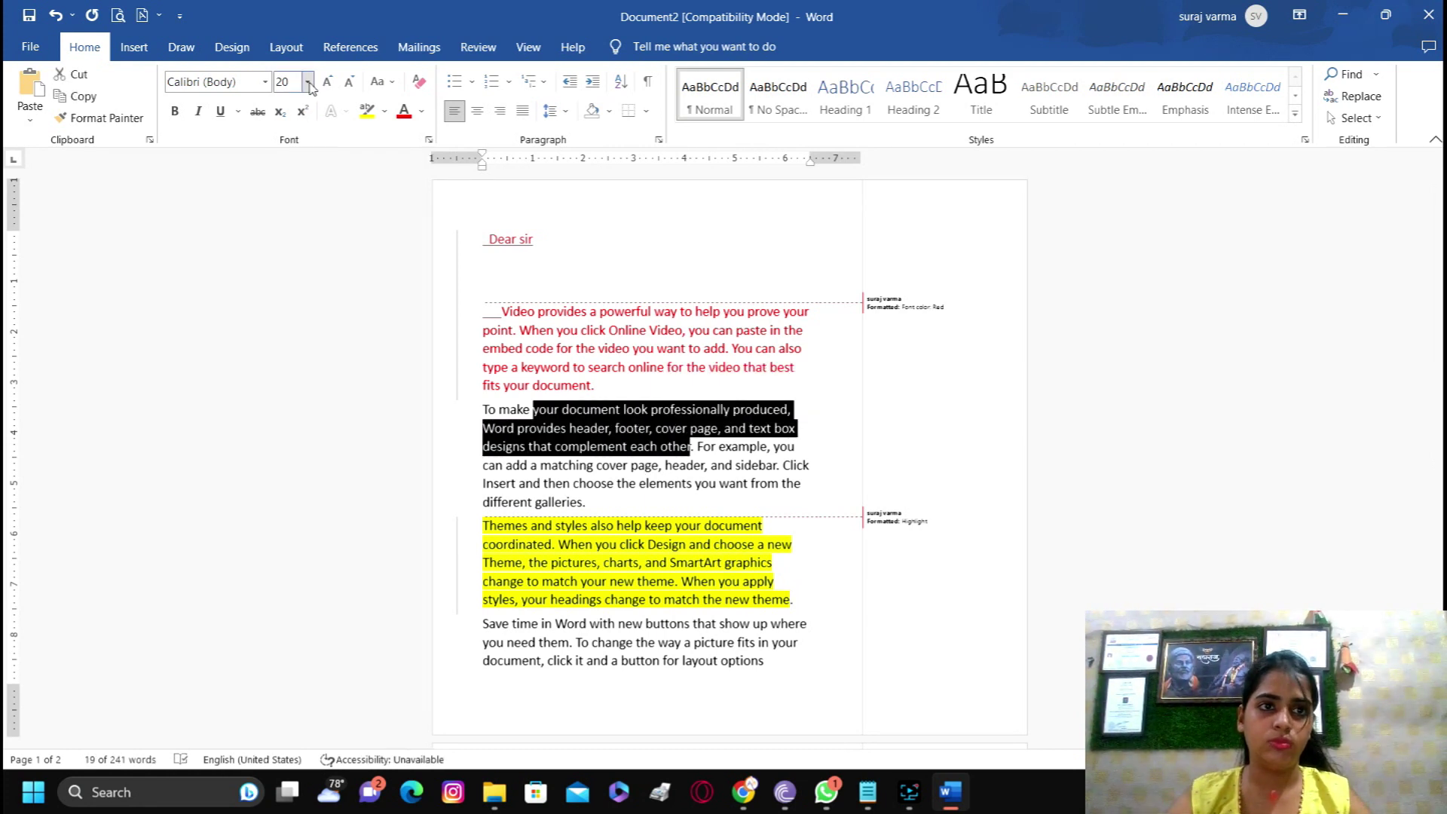
{"action": "left_click", "coordinate": [266, 82]}
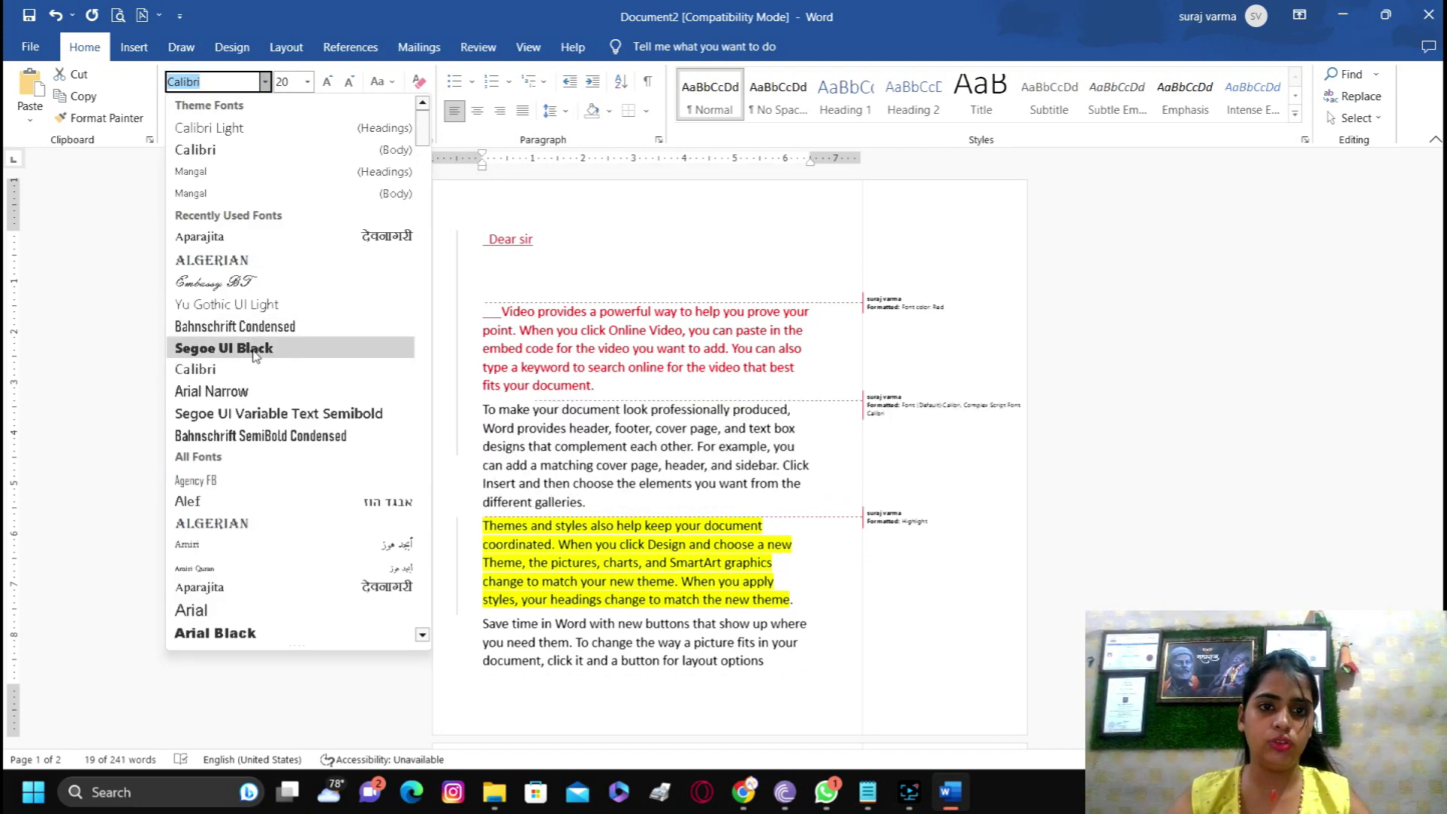
{"action": "left_click", "coordinate": [256, 349]}
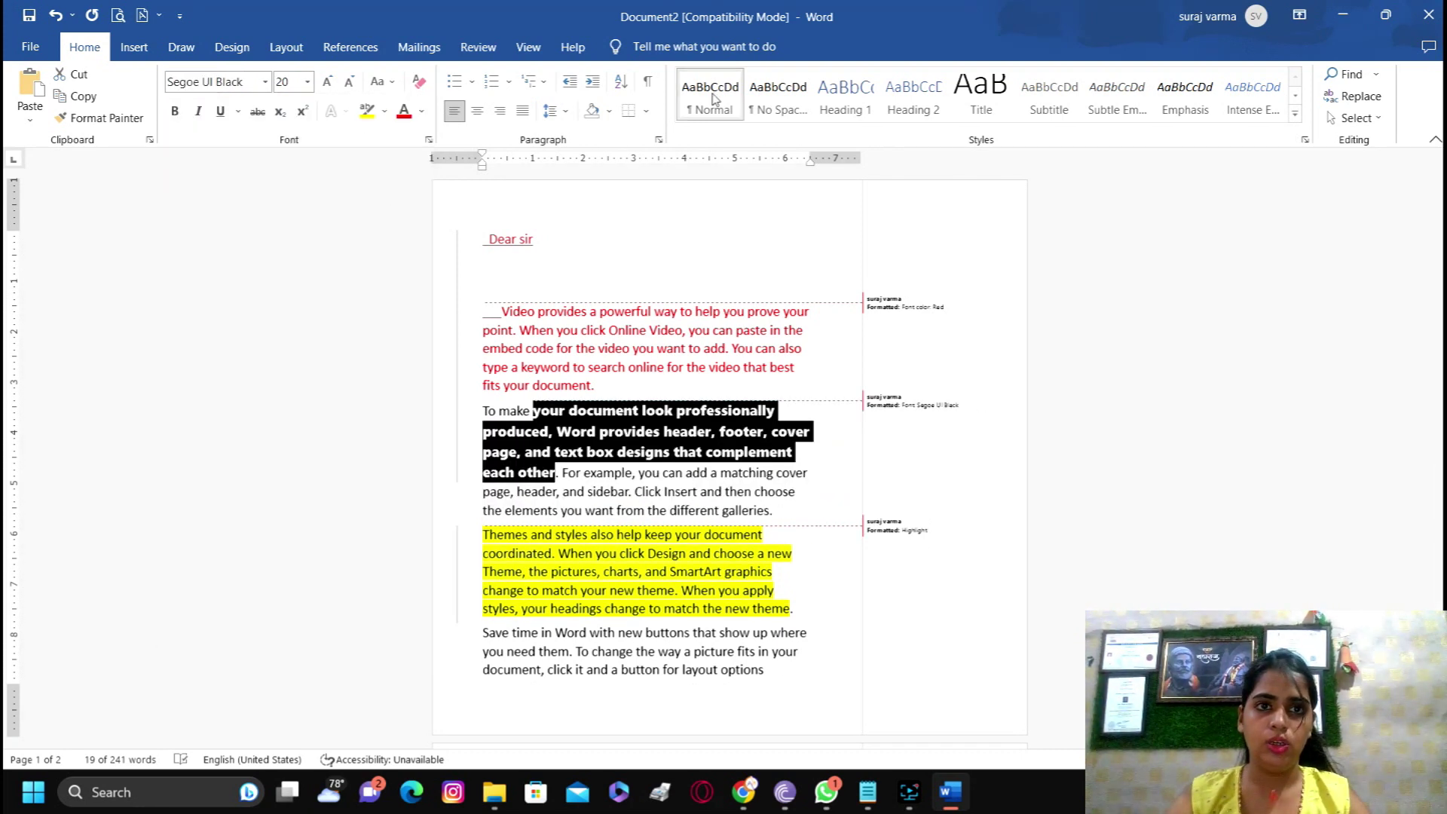
Show the list of revisions in the Reviewing Pane and look over the markup display options.
{"action": "left_click", "coordinate": [479, 47]}
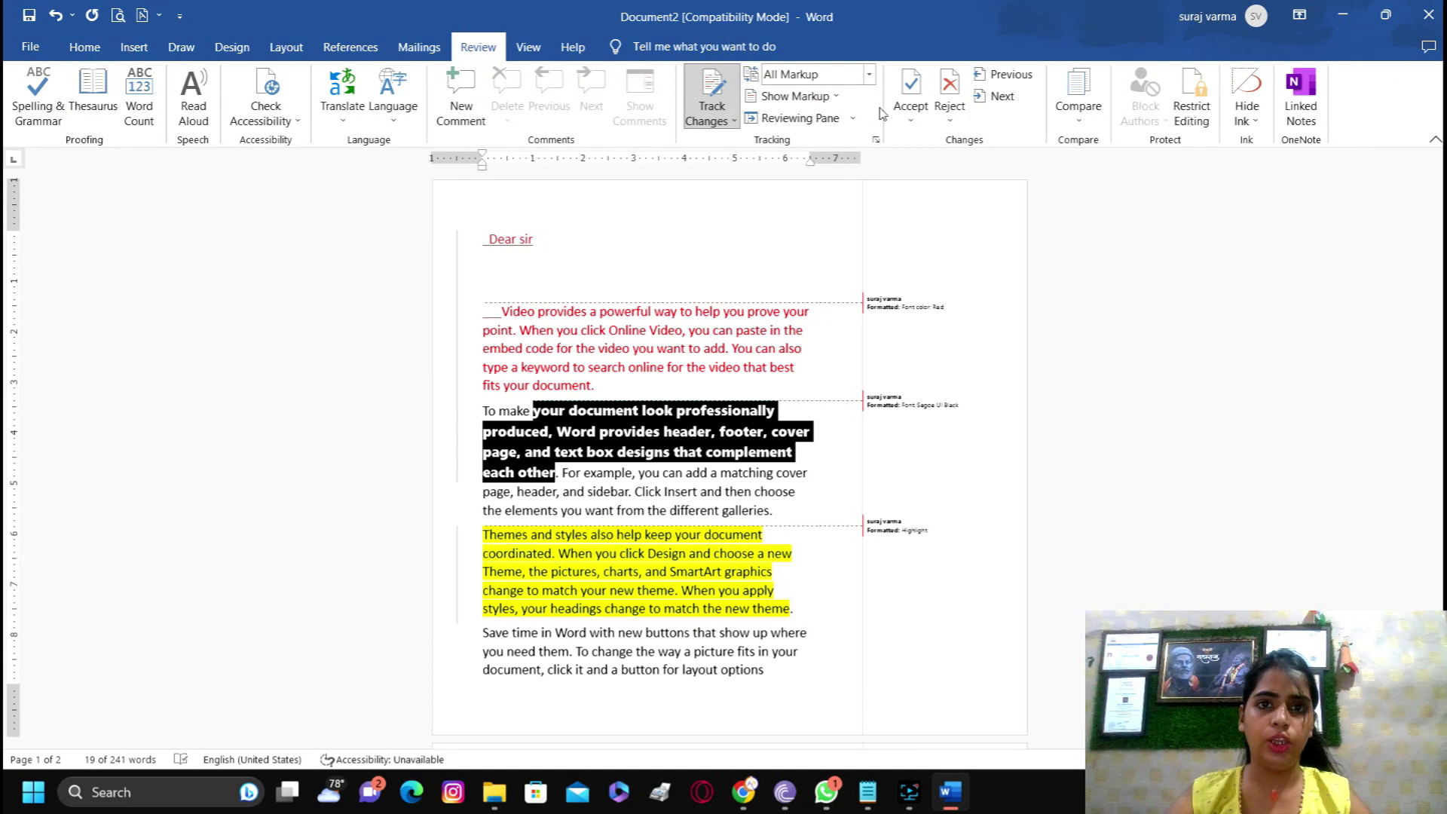
{"action": "left_click", "coordinate": [789, 119]}
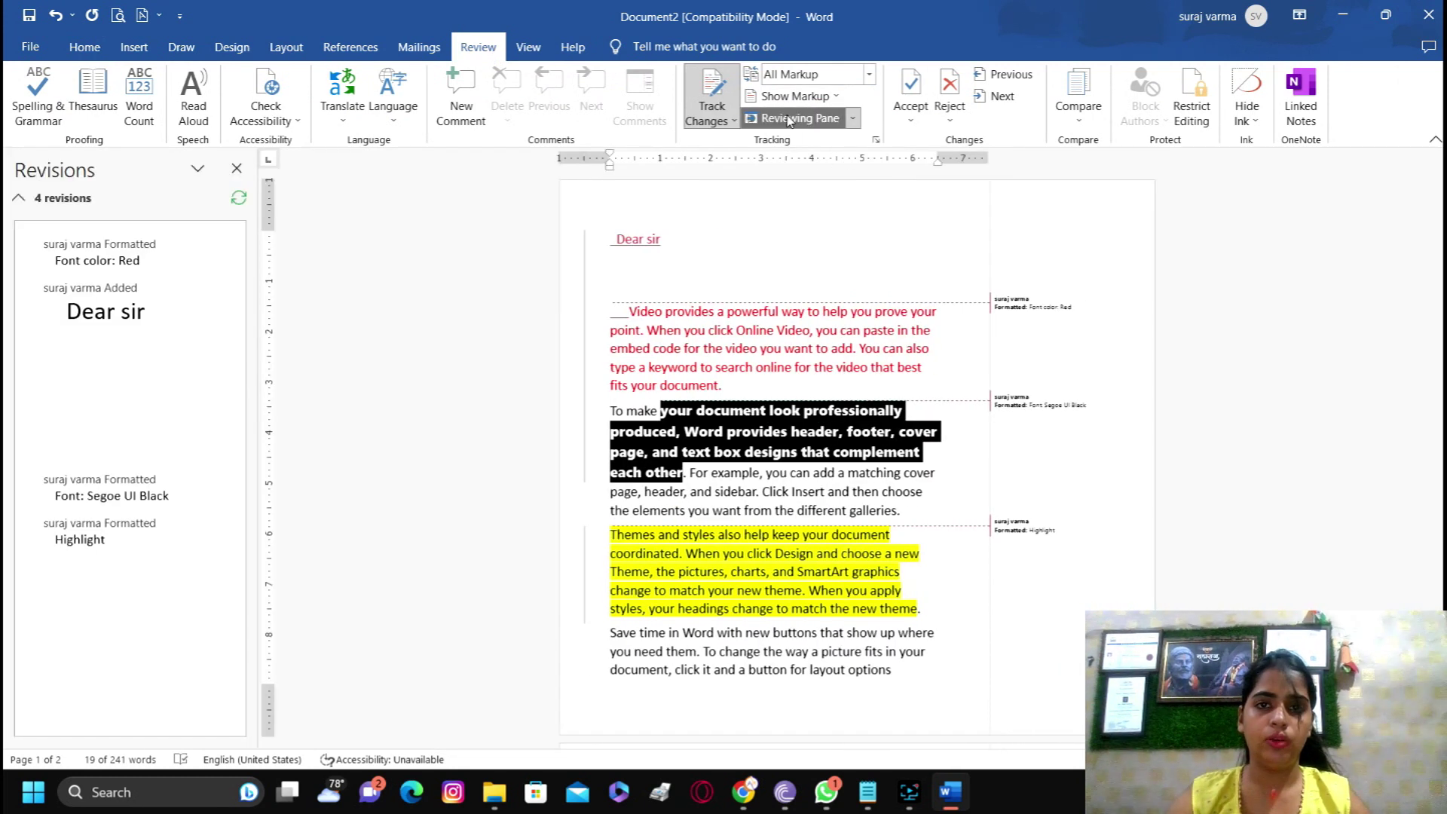
{"action": "left_click", "coordinate": [812, 99]}
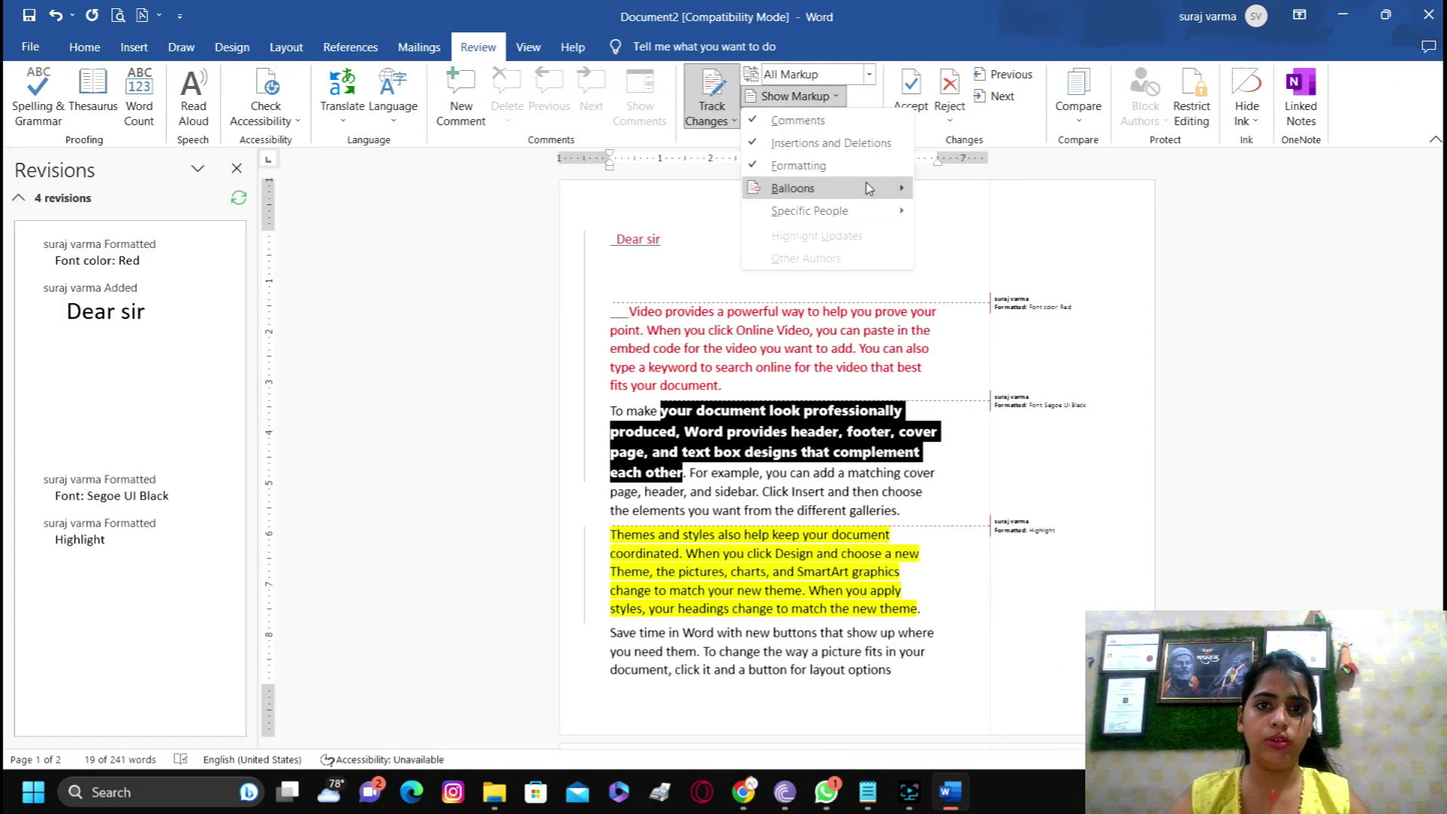
{"action": "left_click", "coordinate": [1048, 123]}
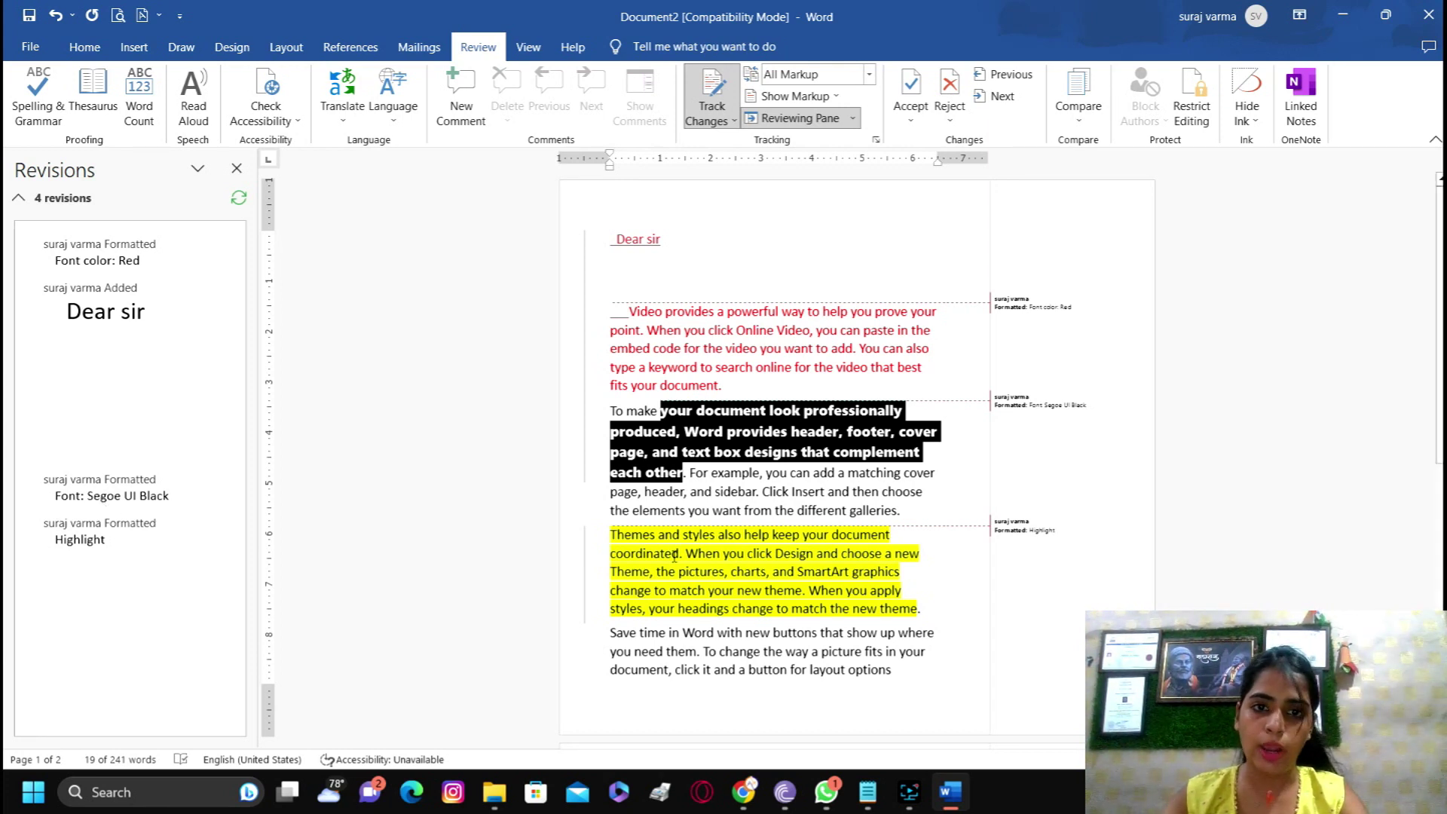
Accept the tracked insertion of the "Dear sir" line.
{"action": "triple_click", "coordinate": [777, 435]}
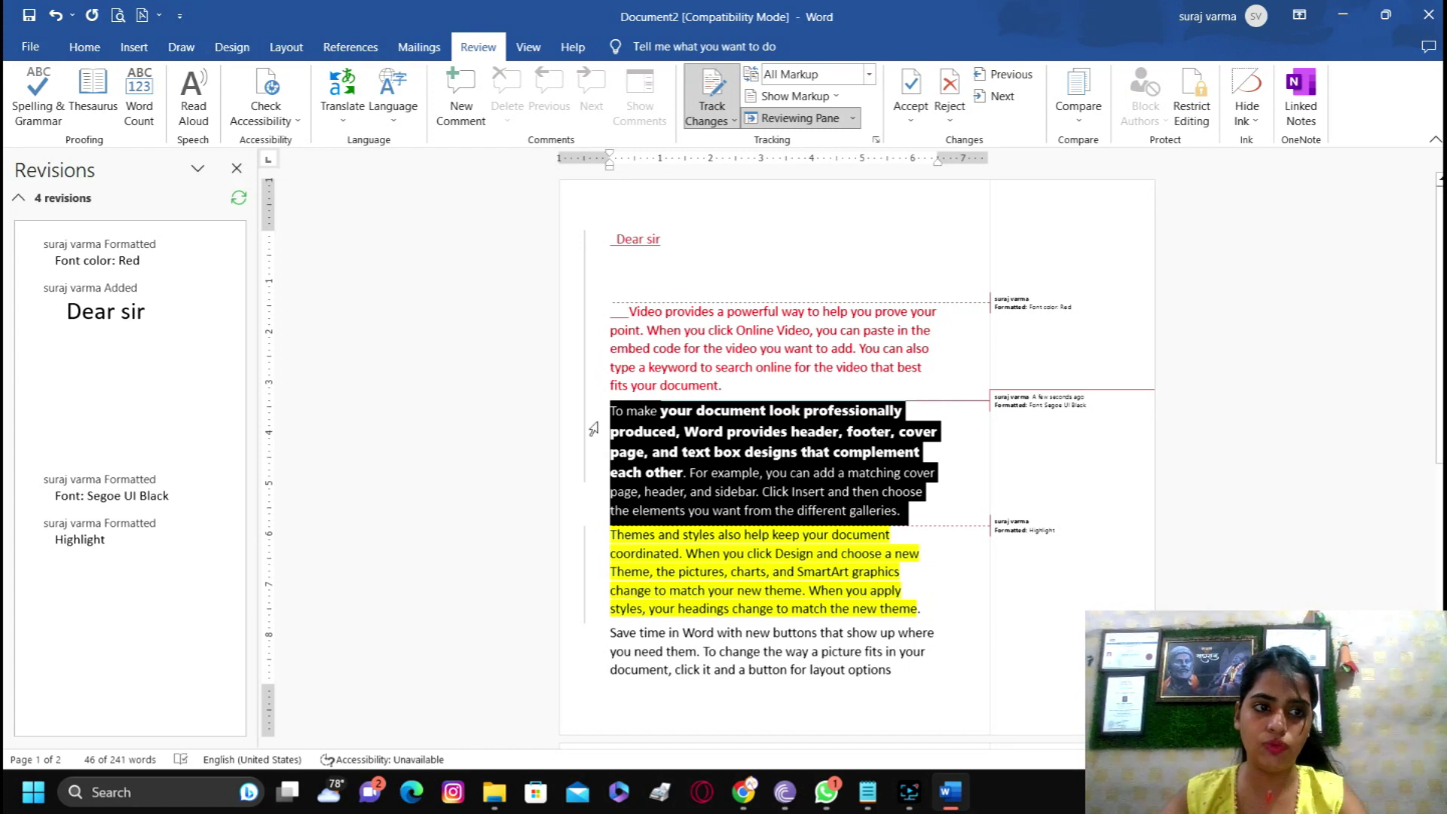
{"action": "left_click", "coordinate": [594, 534]}
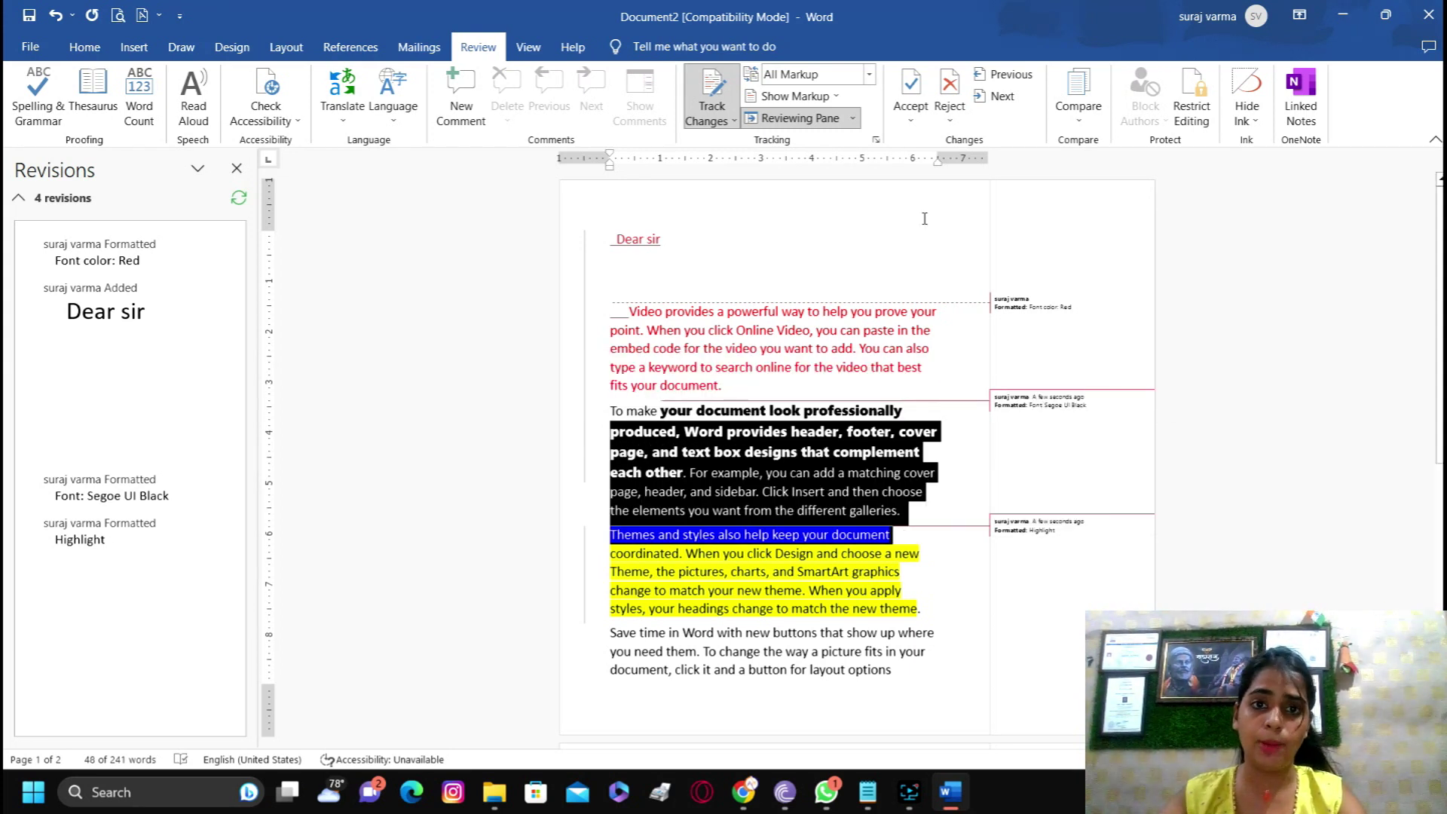
{"action": "left_click", "coordinate": [724, 249]}
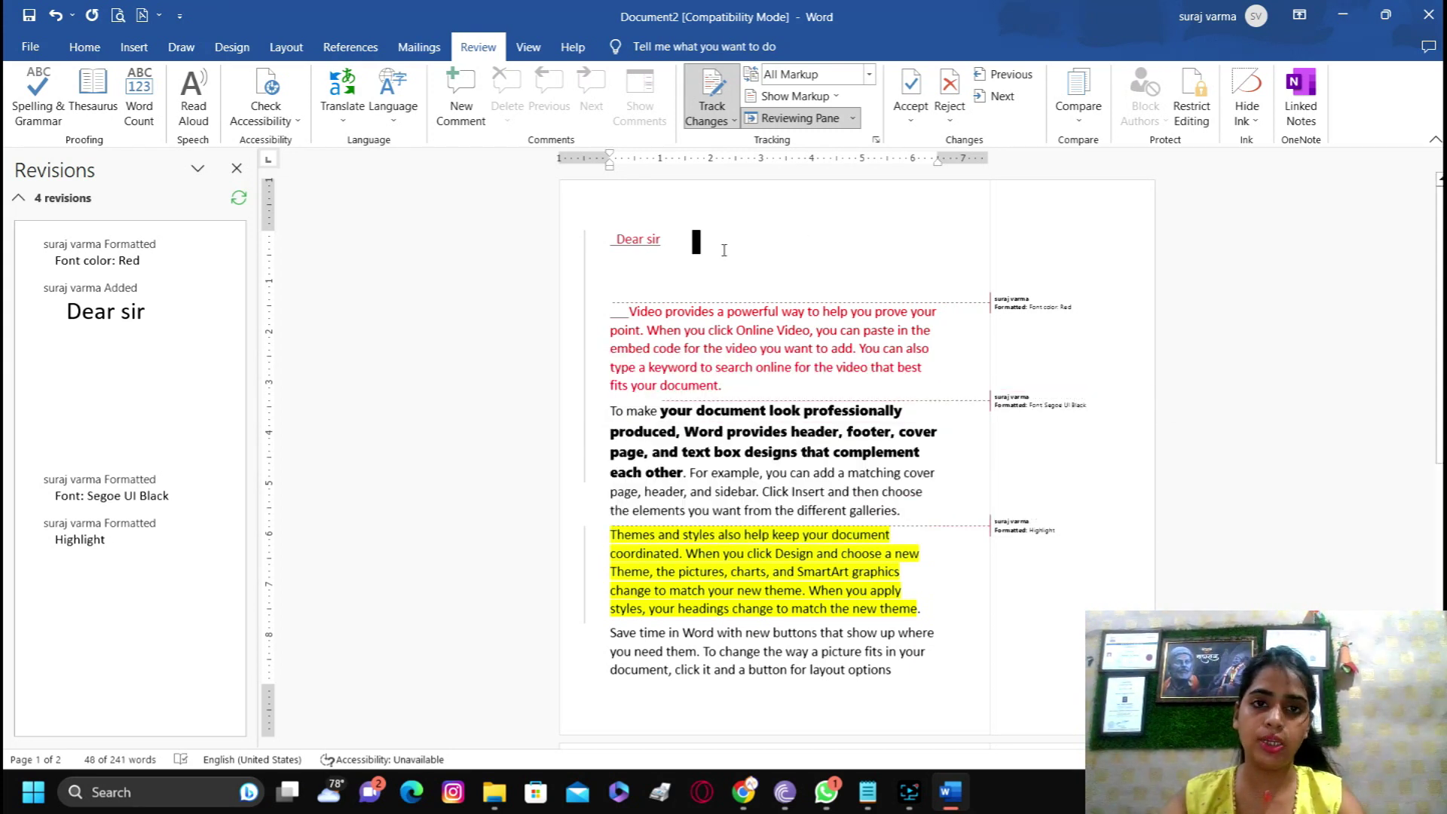
{"action": "left_click", "coordinate": [921, 85]}
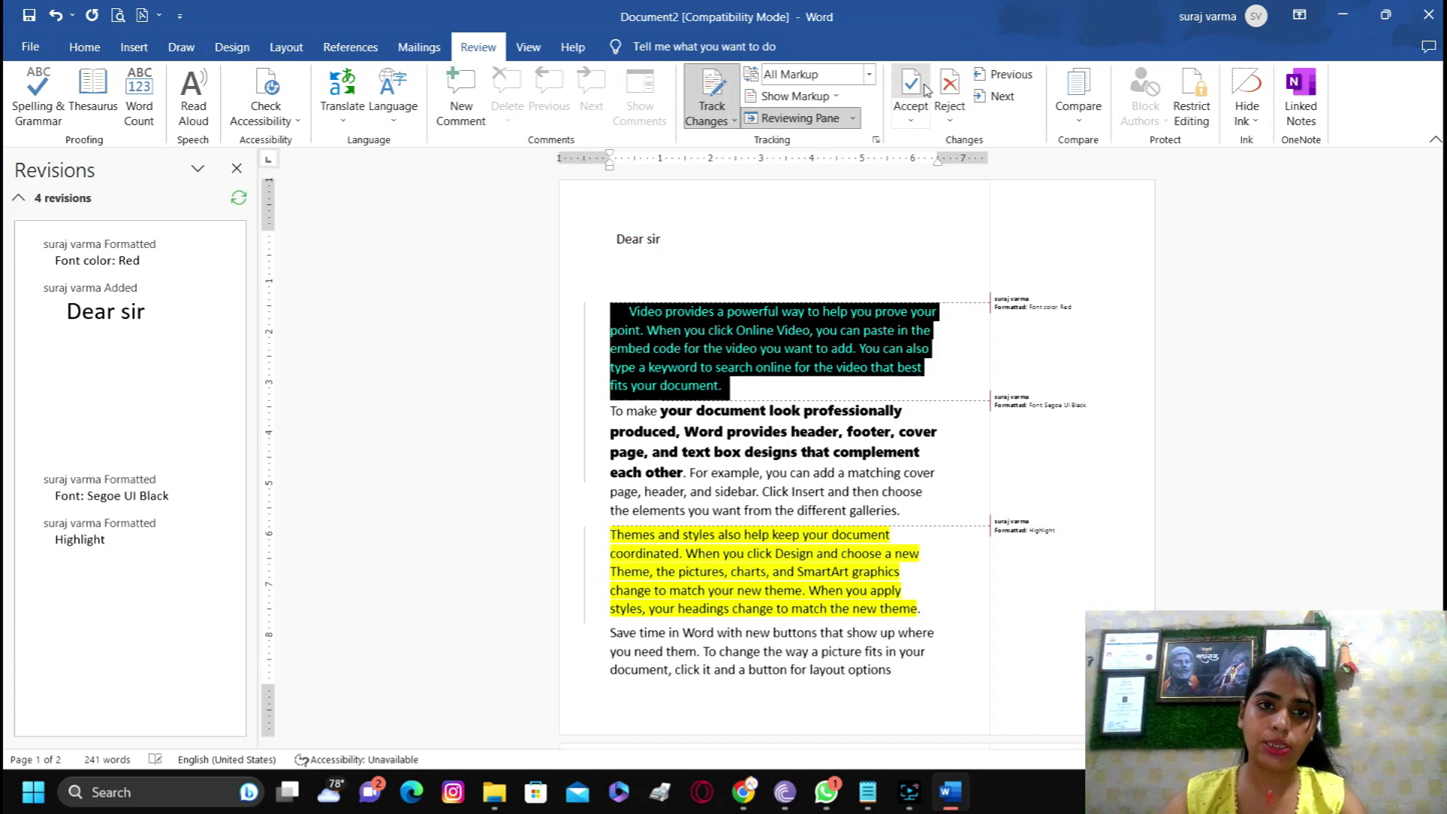
Reject the tracked font color, font and highlight changes, and close the revisions list.
{"action": "left_click", "coordinate": [970, 88]}
{"action": "left_click", "coordinate": [970, 88]}
{"action": "left_click", "coordinate": [971, 88]}
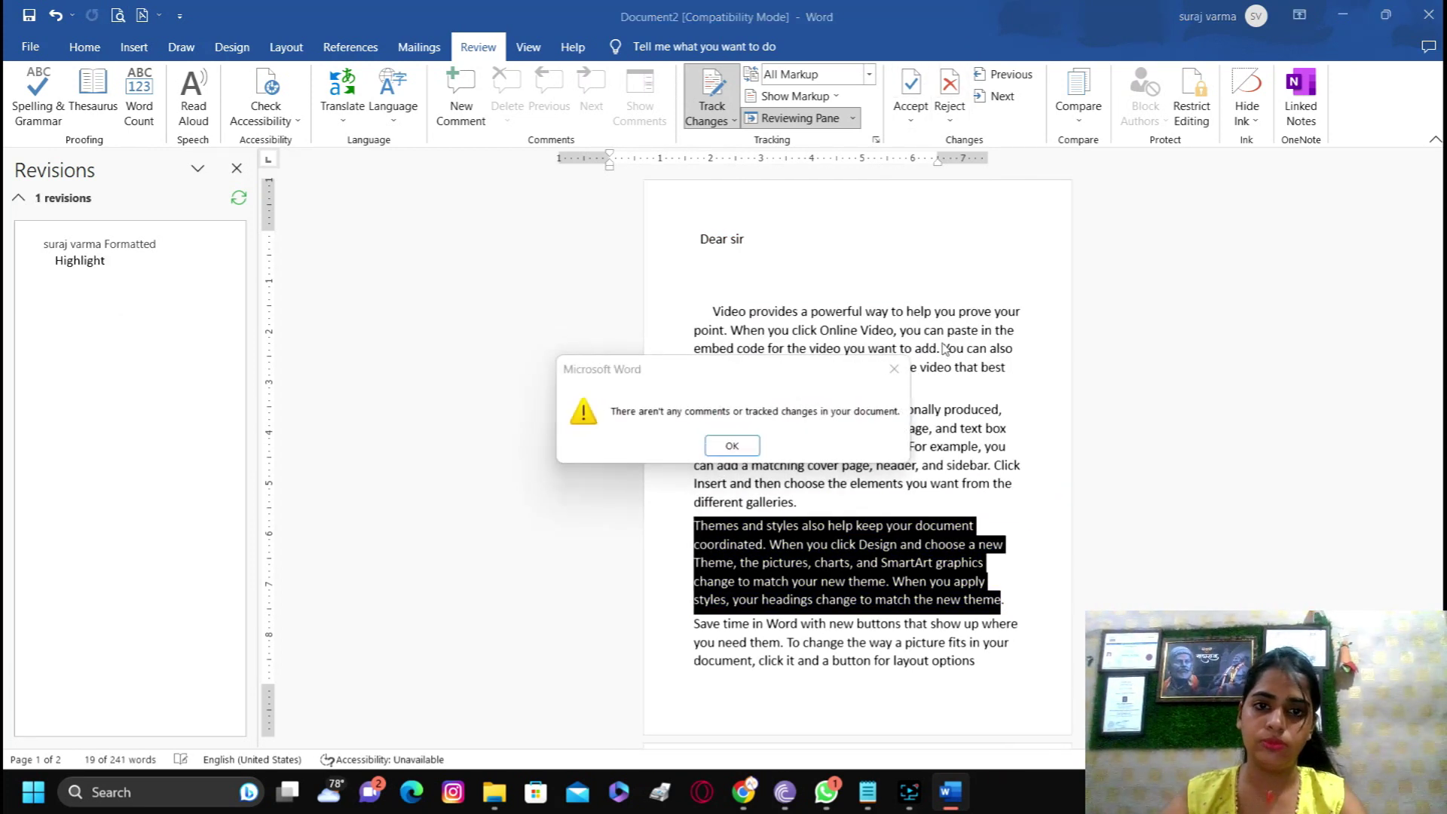
{"action": "left_click", "coordinate": [732, 445]}
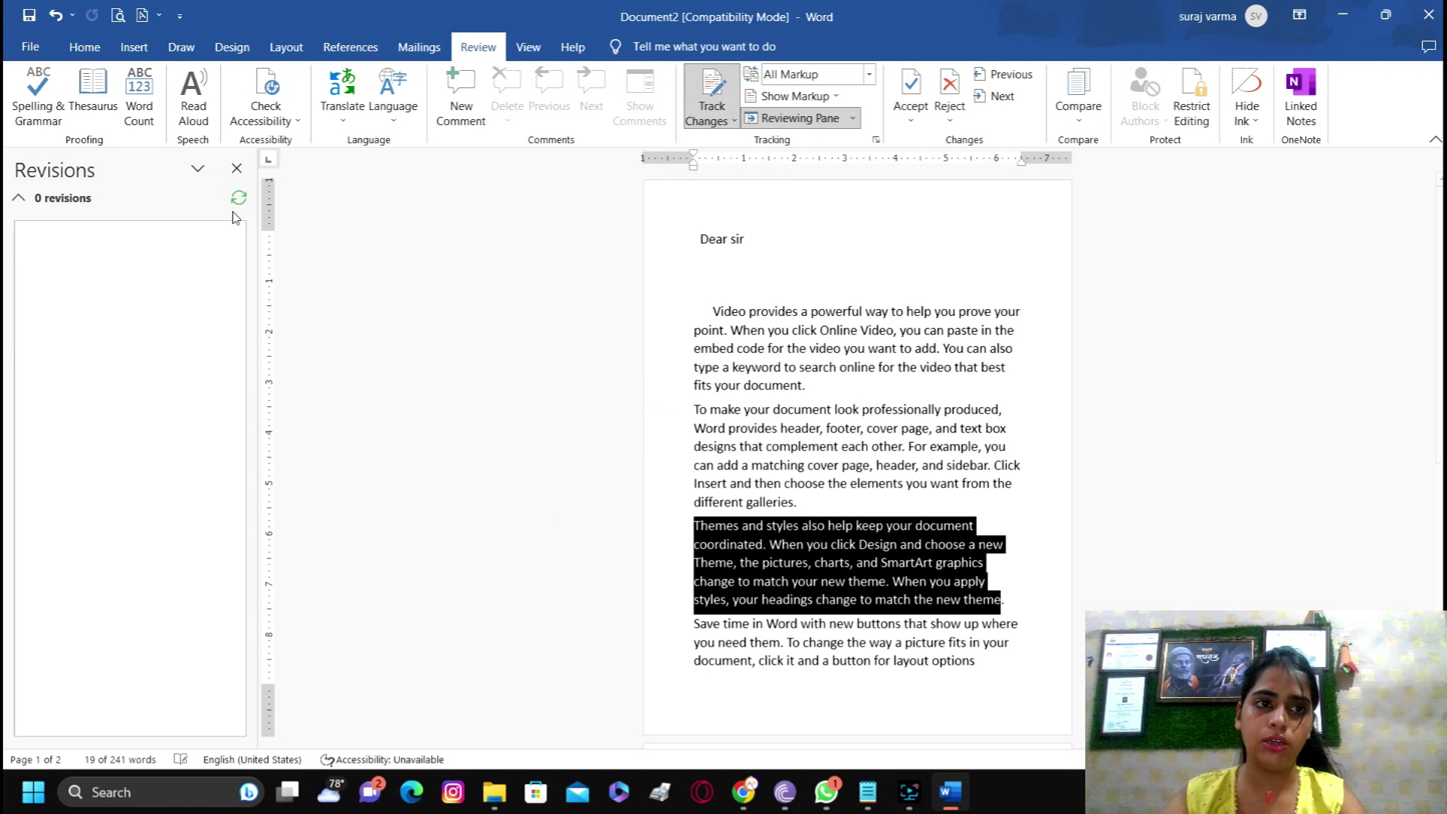
{"action": "left_click", "coordinate": [237, 169]}
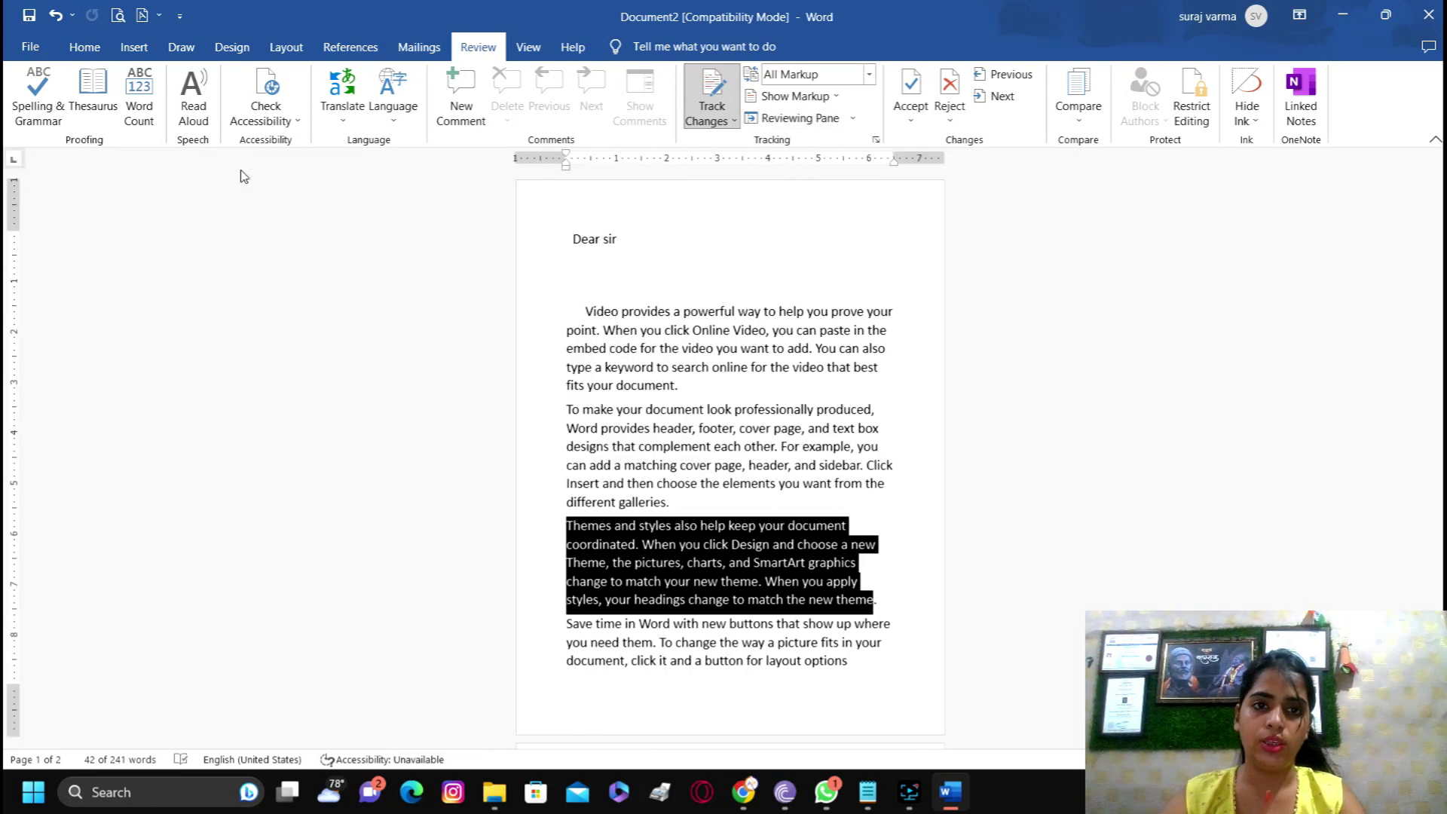
Delete two of the extra spaces before "Video" at the start of the first body paragraph.
{"action": "left_click", "coordinate": [693, 326]}
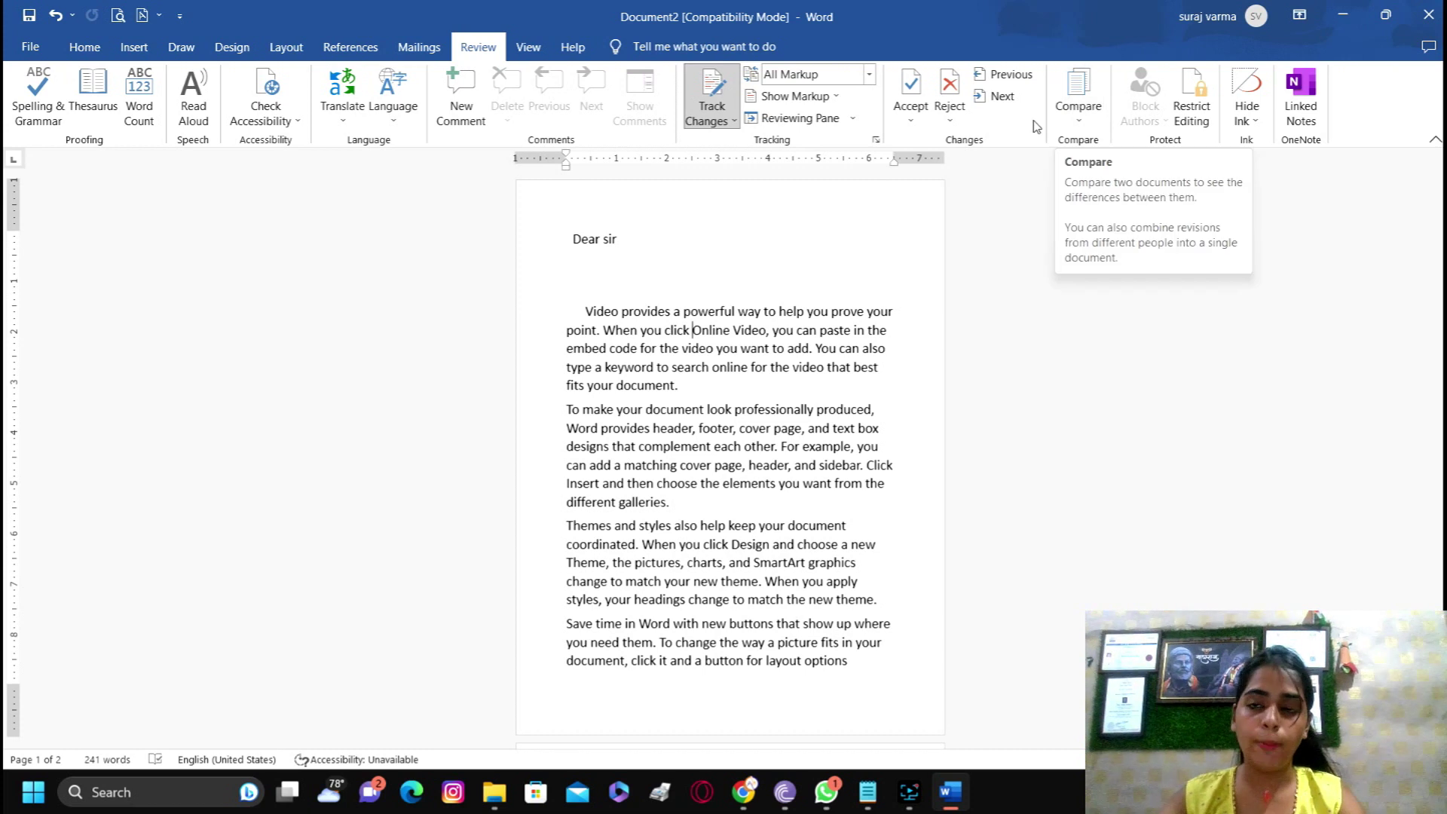
{"action": "key", "text": "ctrl+a"}
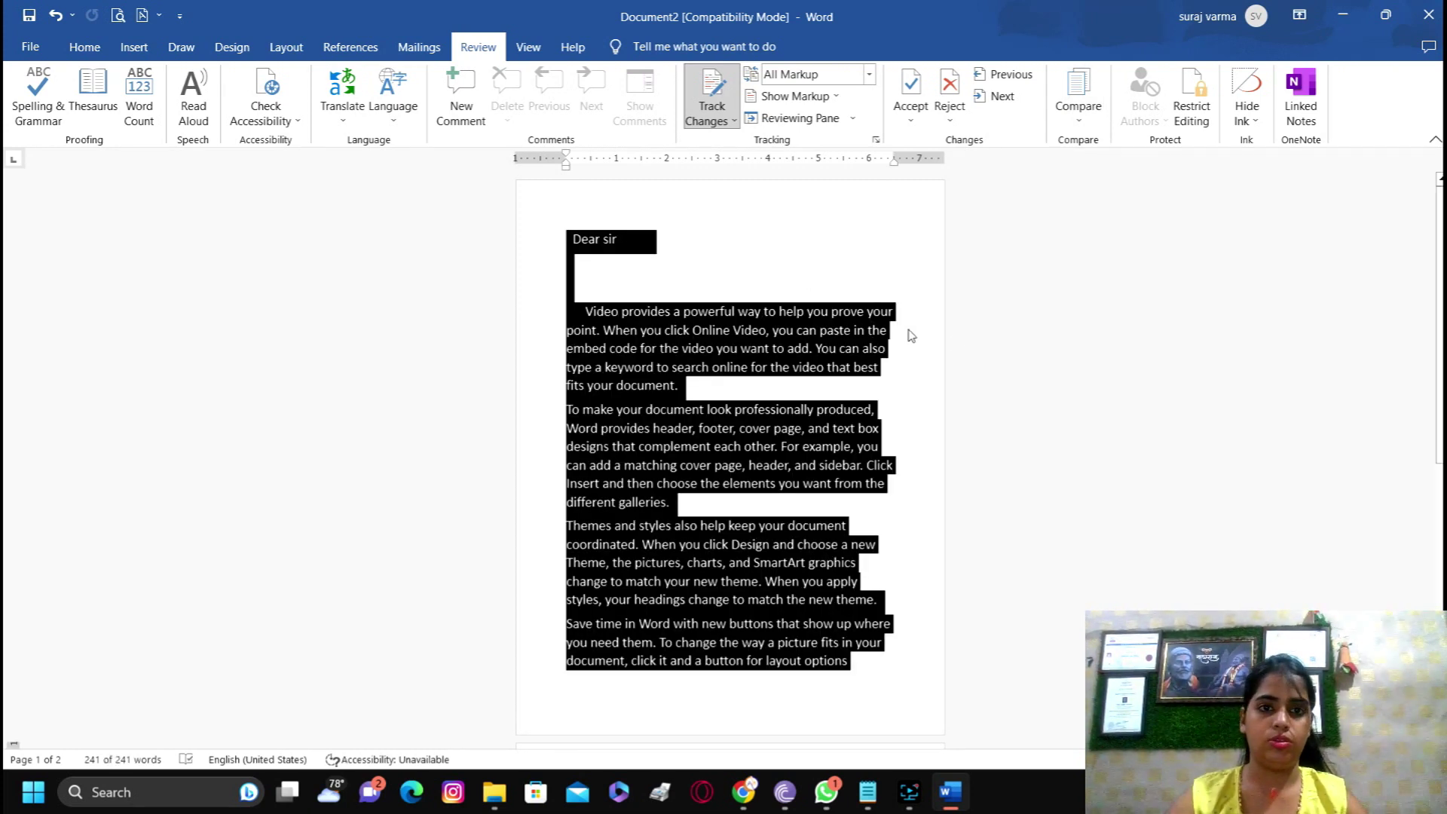
{"action": "left_click", "coordinate": [893, 332]}
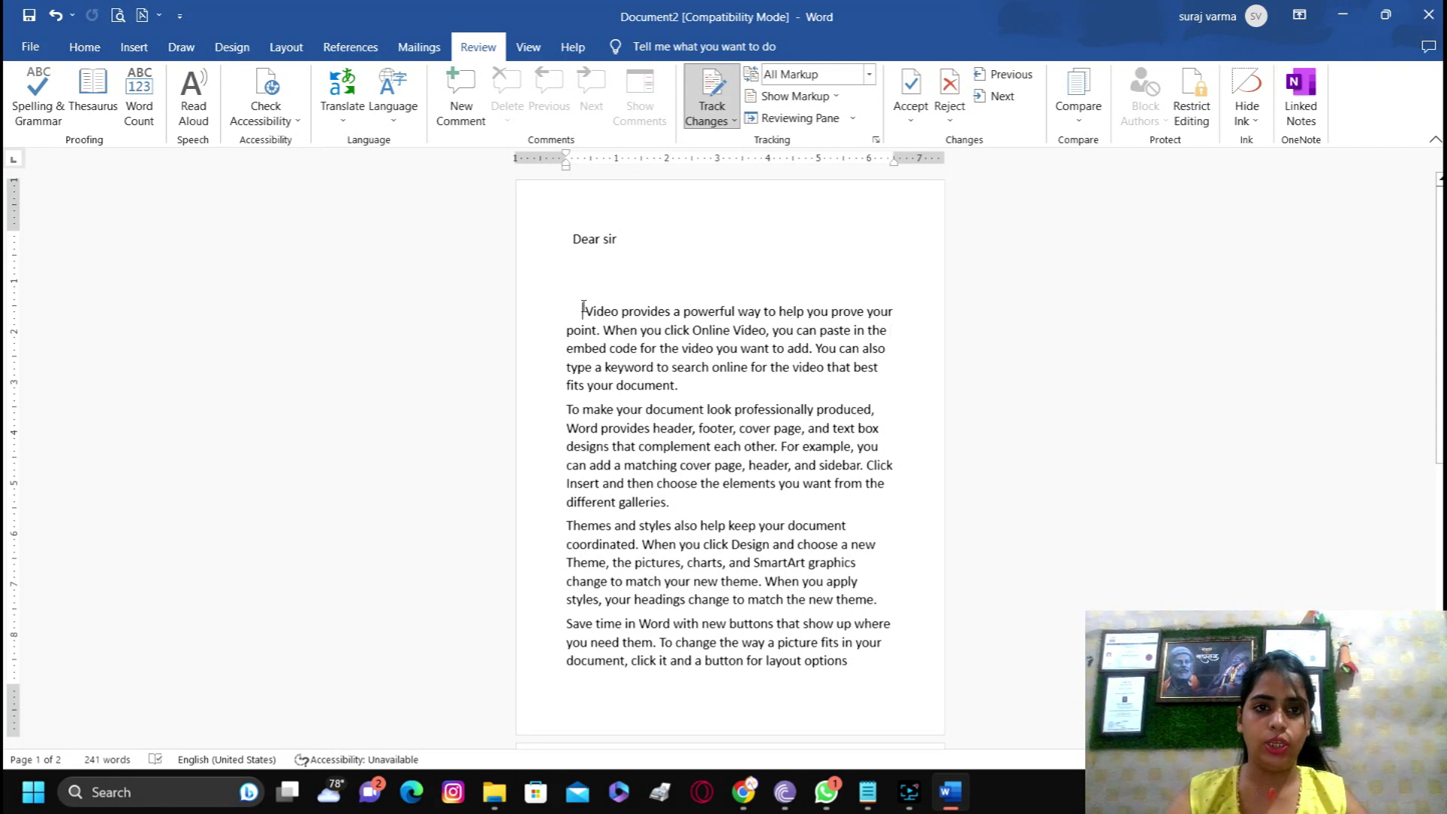
{"action": "key", "text": "BackSpace"}
{"action": "key", "text": "BackSpace"}
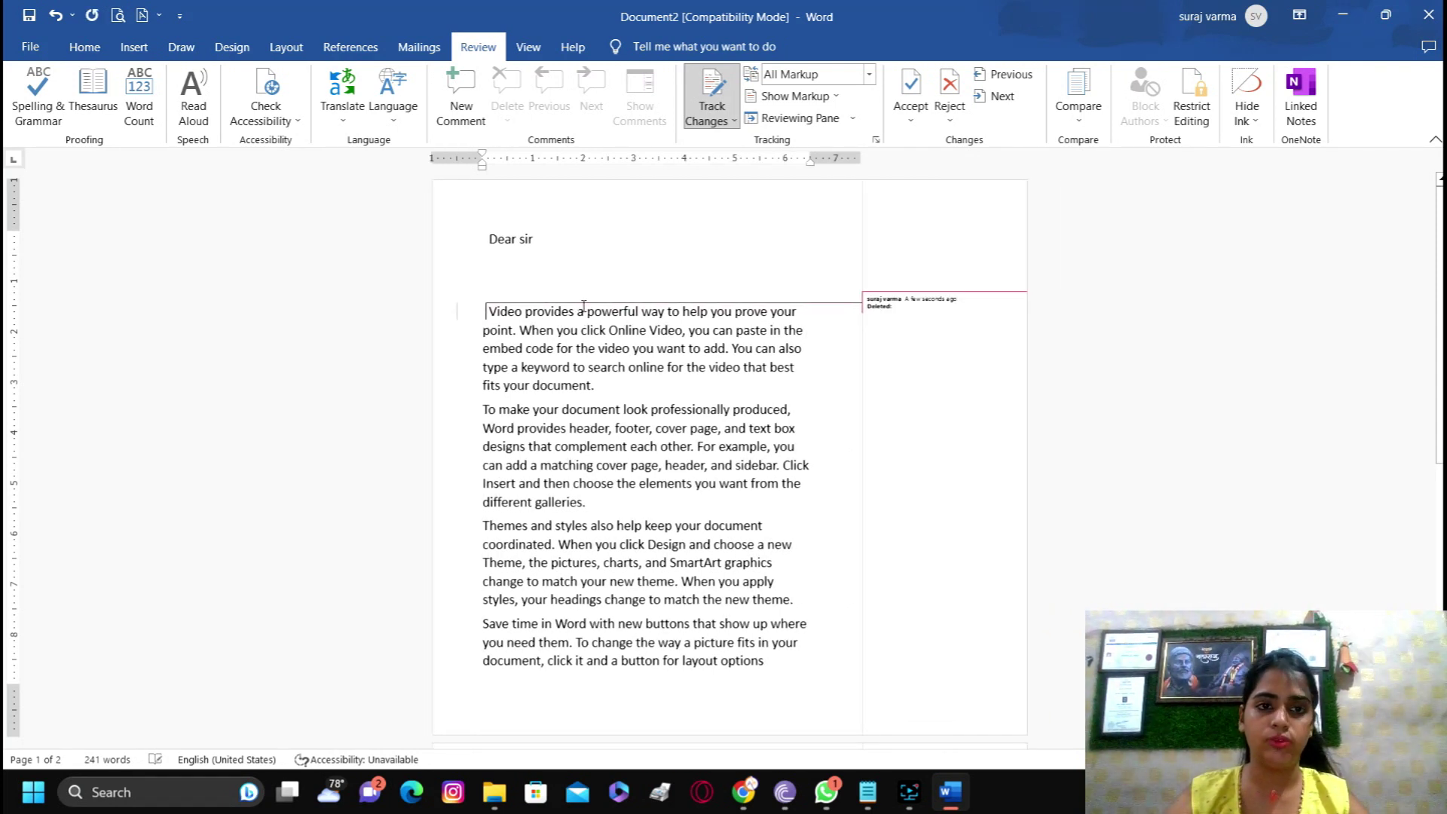
Create a new blank document and fill it with sample paragraphs using the =rand() function.
{"action": "key", "text": "ctrl+a"}
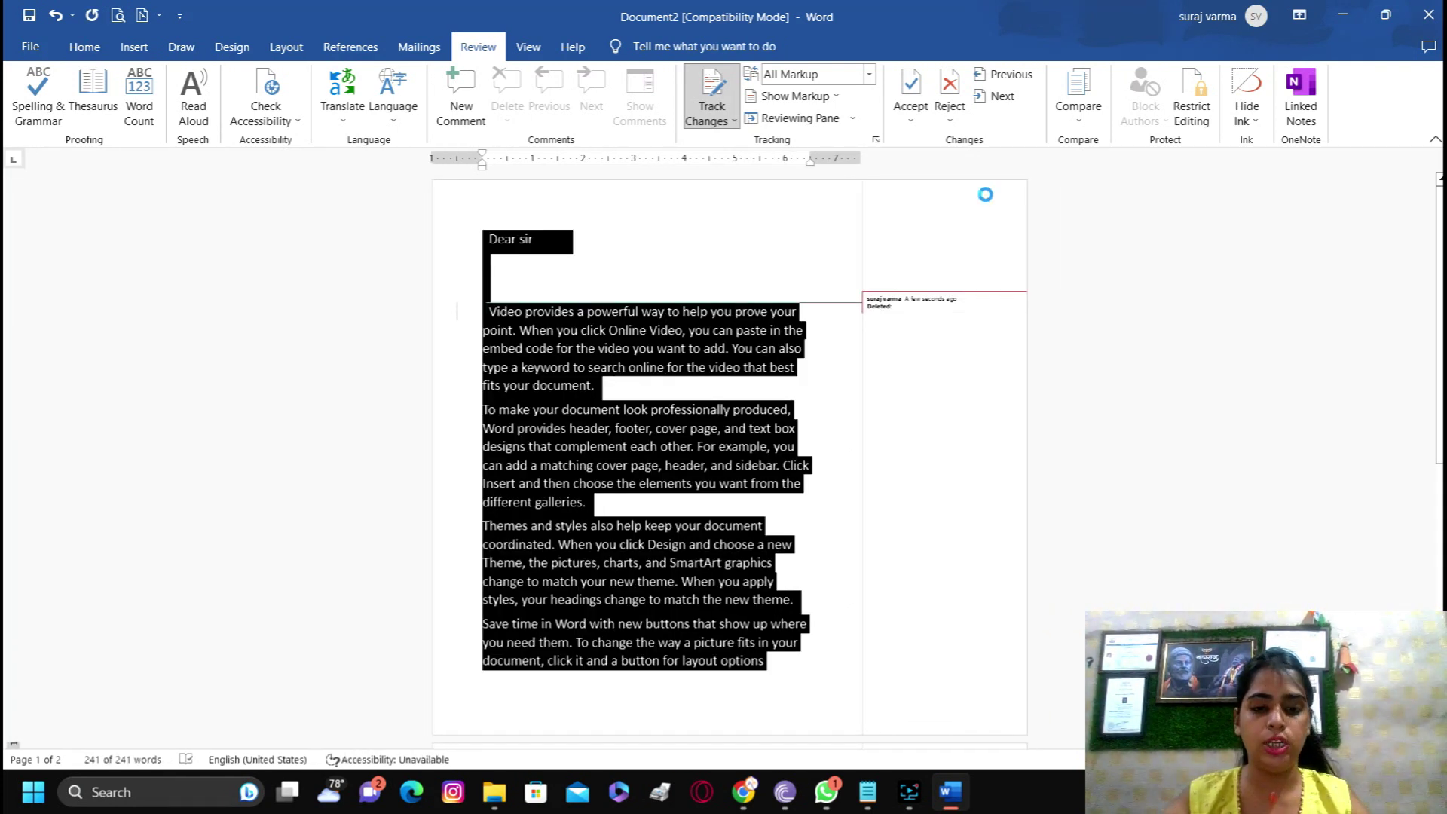
{"action": "key", "text": "ctrl+n"}
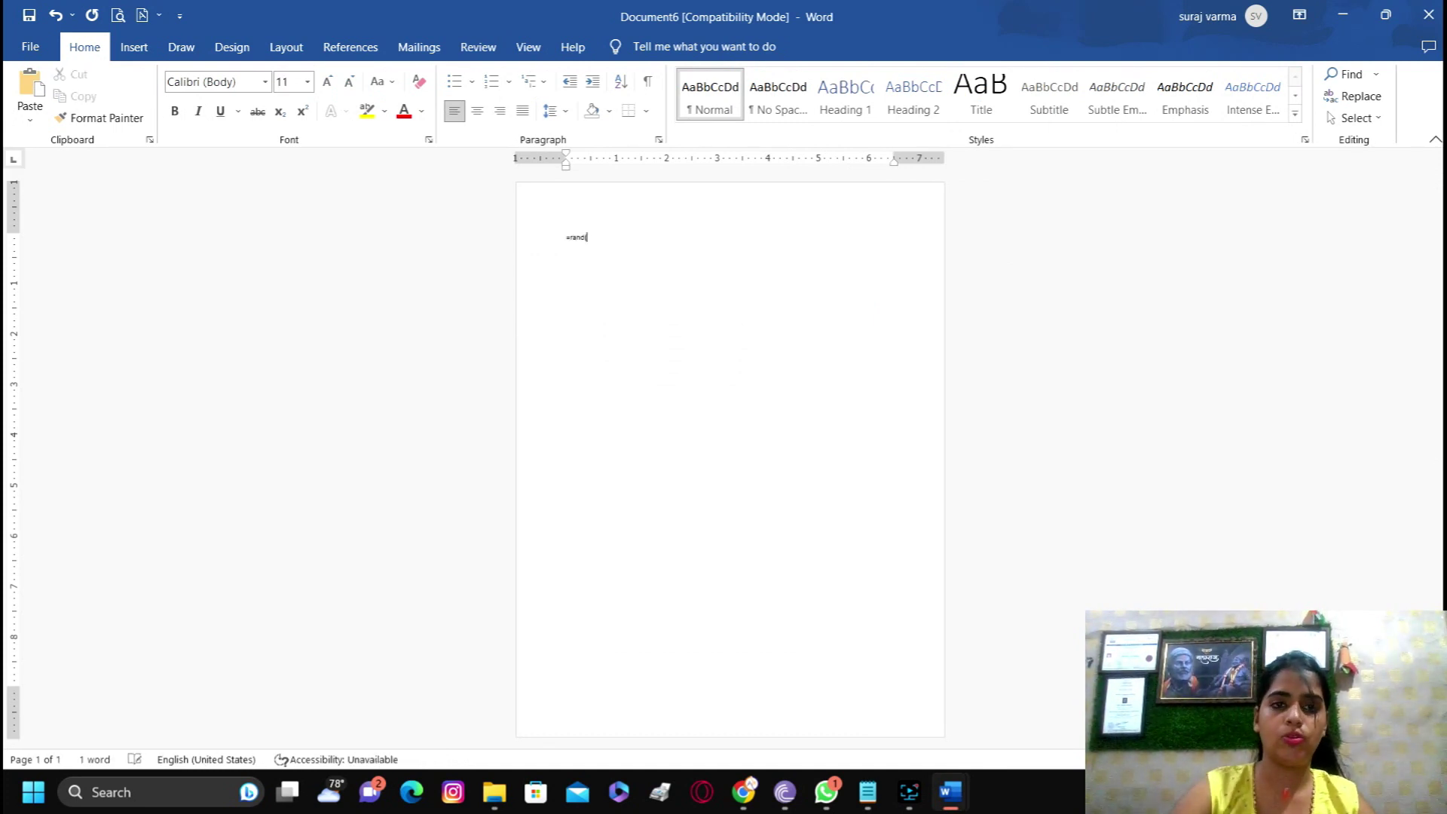
{"action": "key", "text": "Return"}
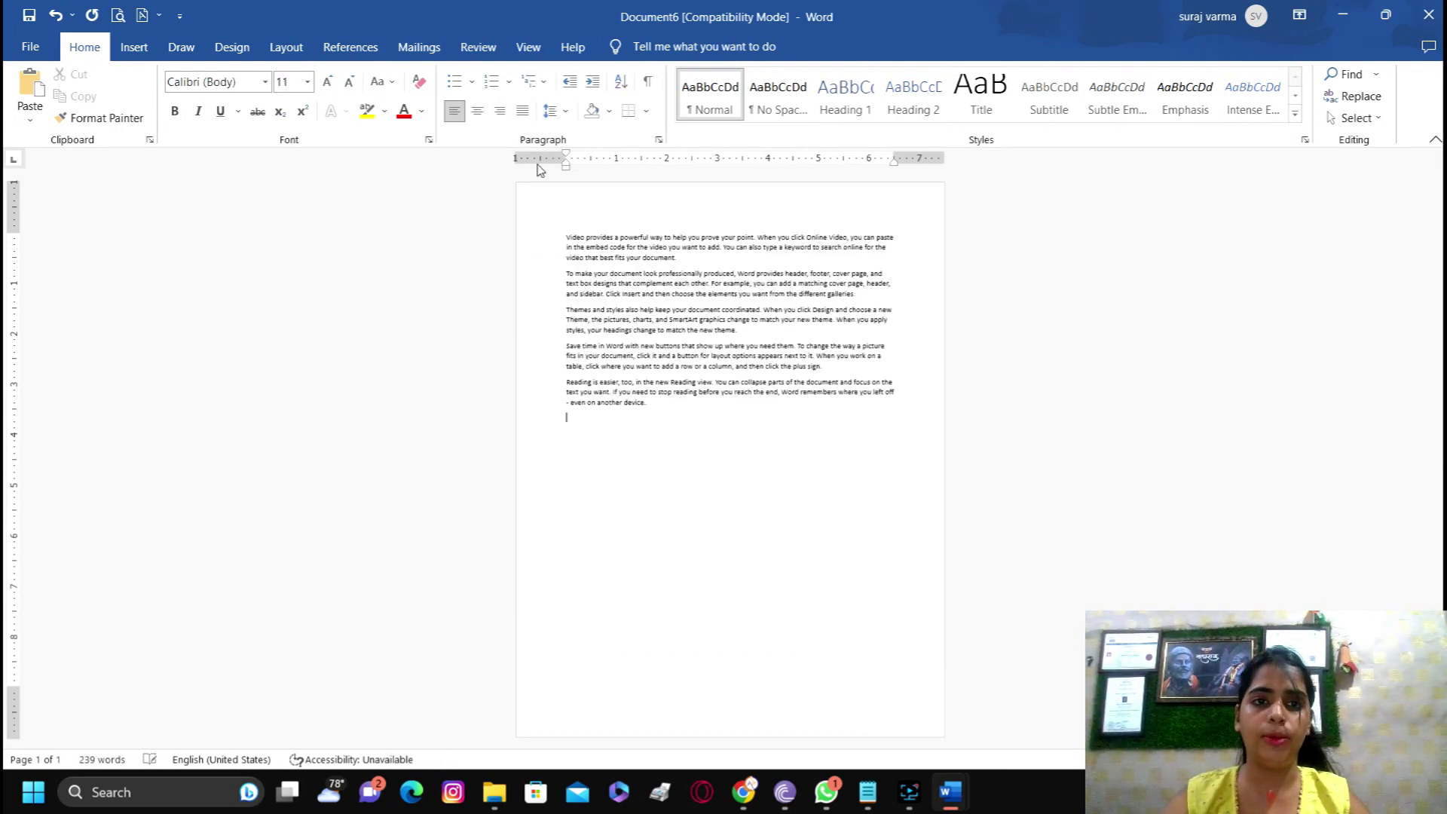
Enlarge the font size of all the sample paragraphs to 16.
{"action": "left_click_drag", "start_coordinate": [568, 240], "coordinate": [653, 413]}
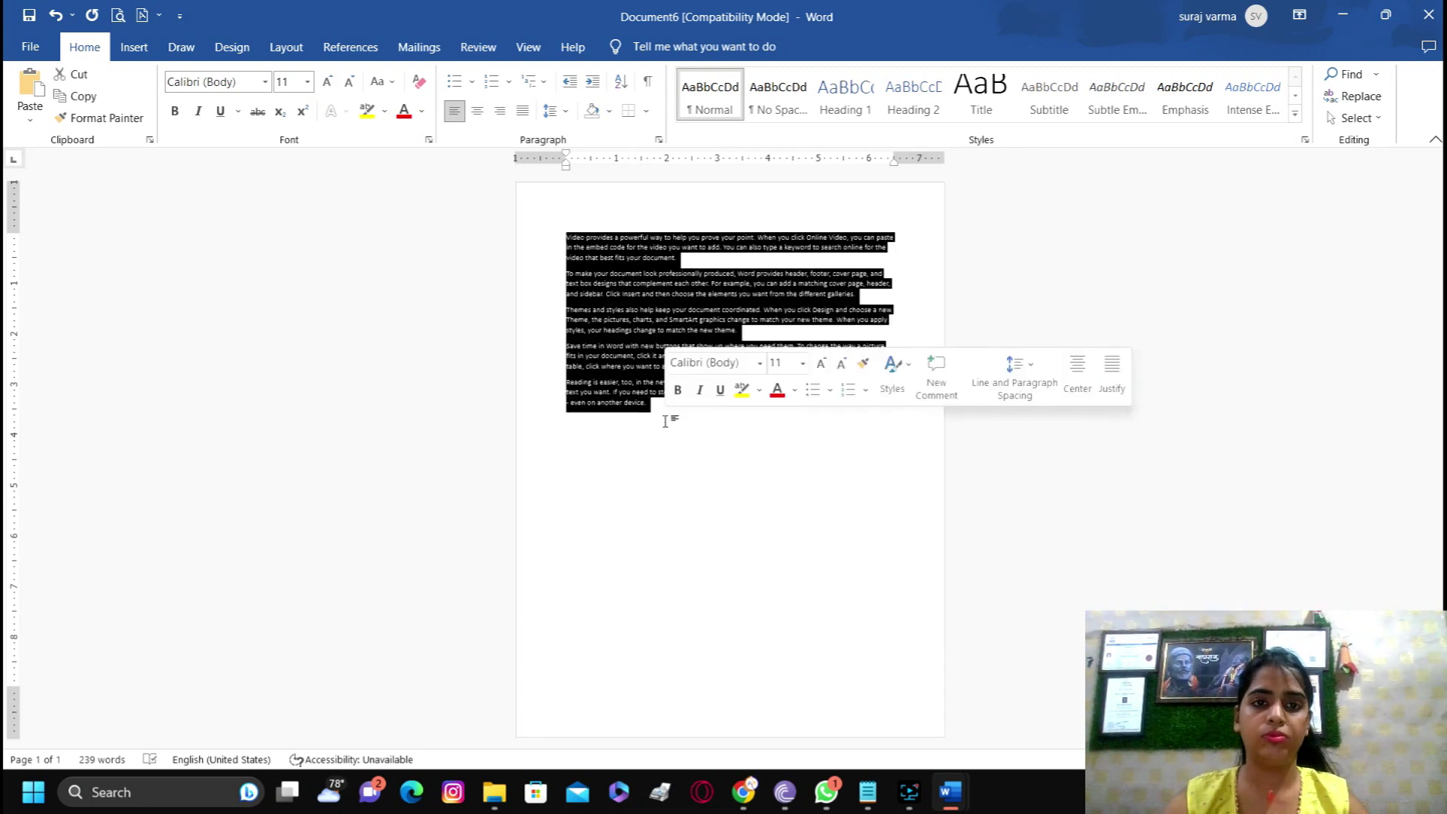
{"action": "left_click", "coordinate": [326, 82]}
{"action": "left_click", "coordinate": [327, 81]}
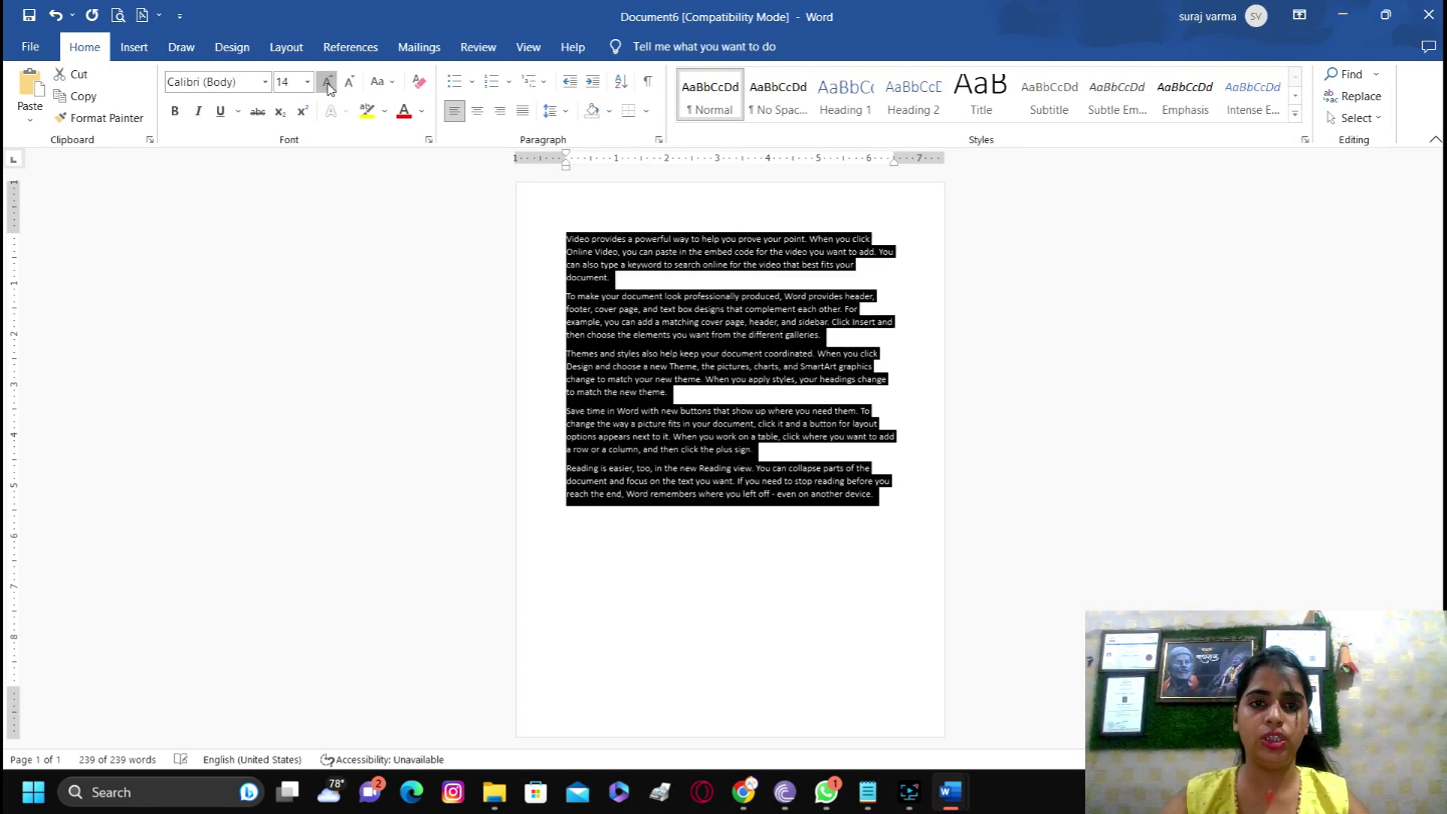
{"action": "left_click", "coordinate": [326, 81]}
Start saving the document as a Word Document in the COMPANY folder on the Desktop.
{"action": "left_click", "coordinate": [34, 48]}
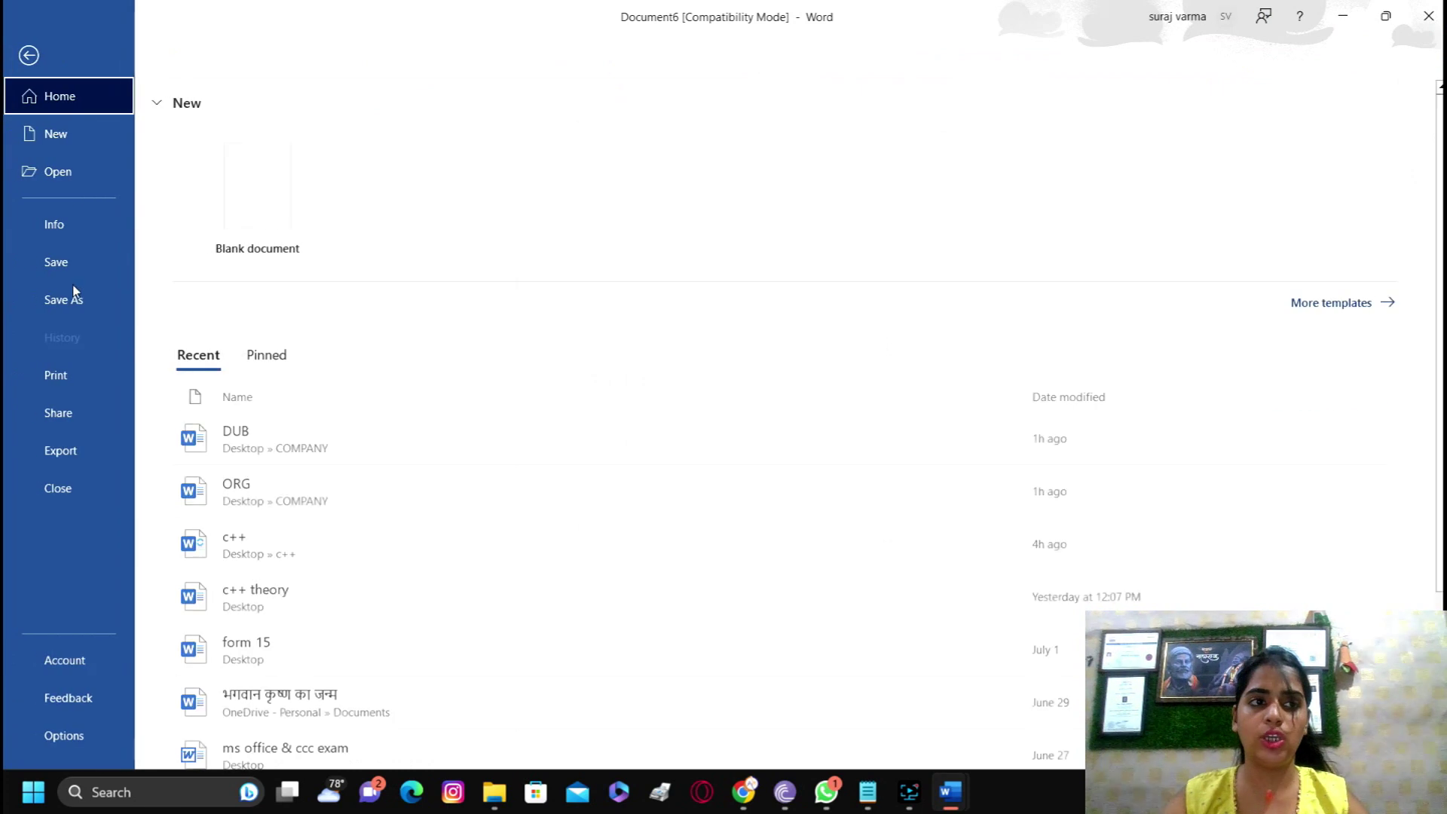
{"action": "left_click", "coordinate": [47, 311]}
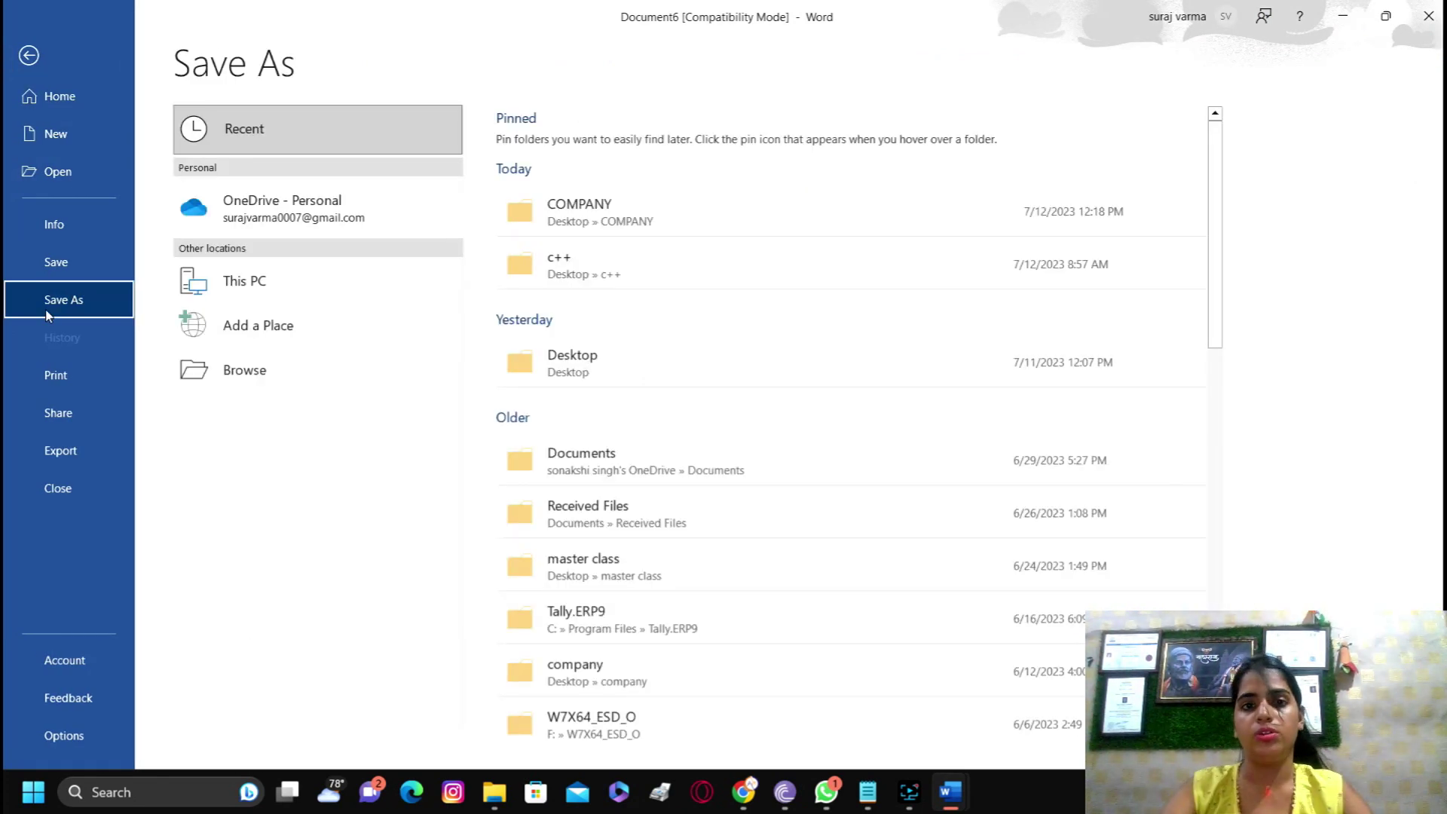
{"action": "left_click", "coordinate": [668, 216]}
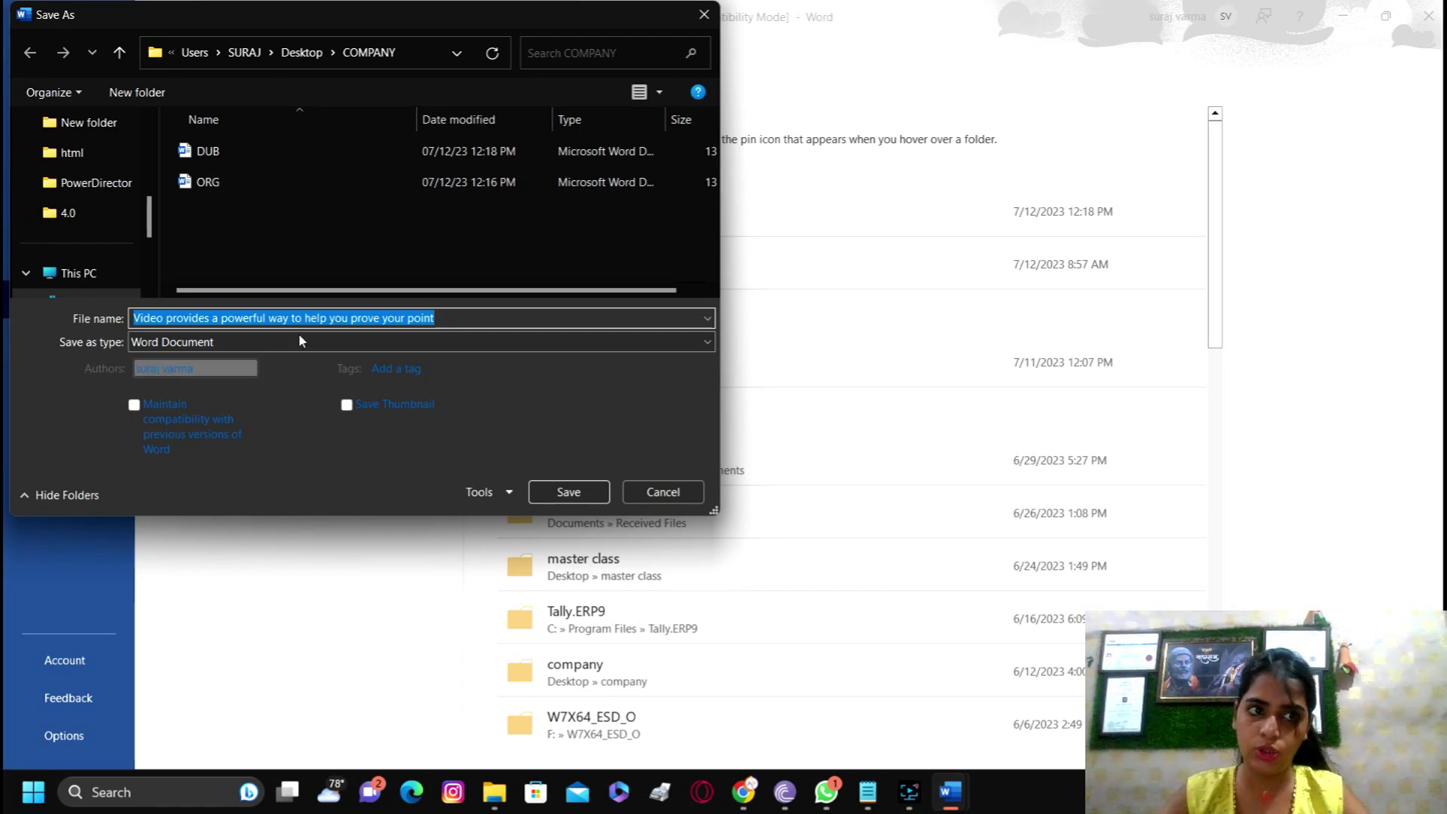
{"action": "left_click", "coordinate": [267, 318]}
{"action": "type", "text": "rog"}
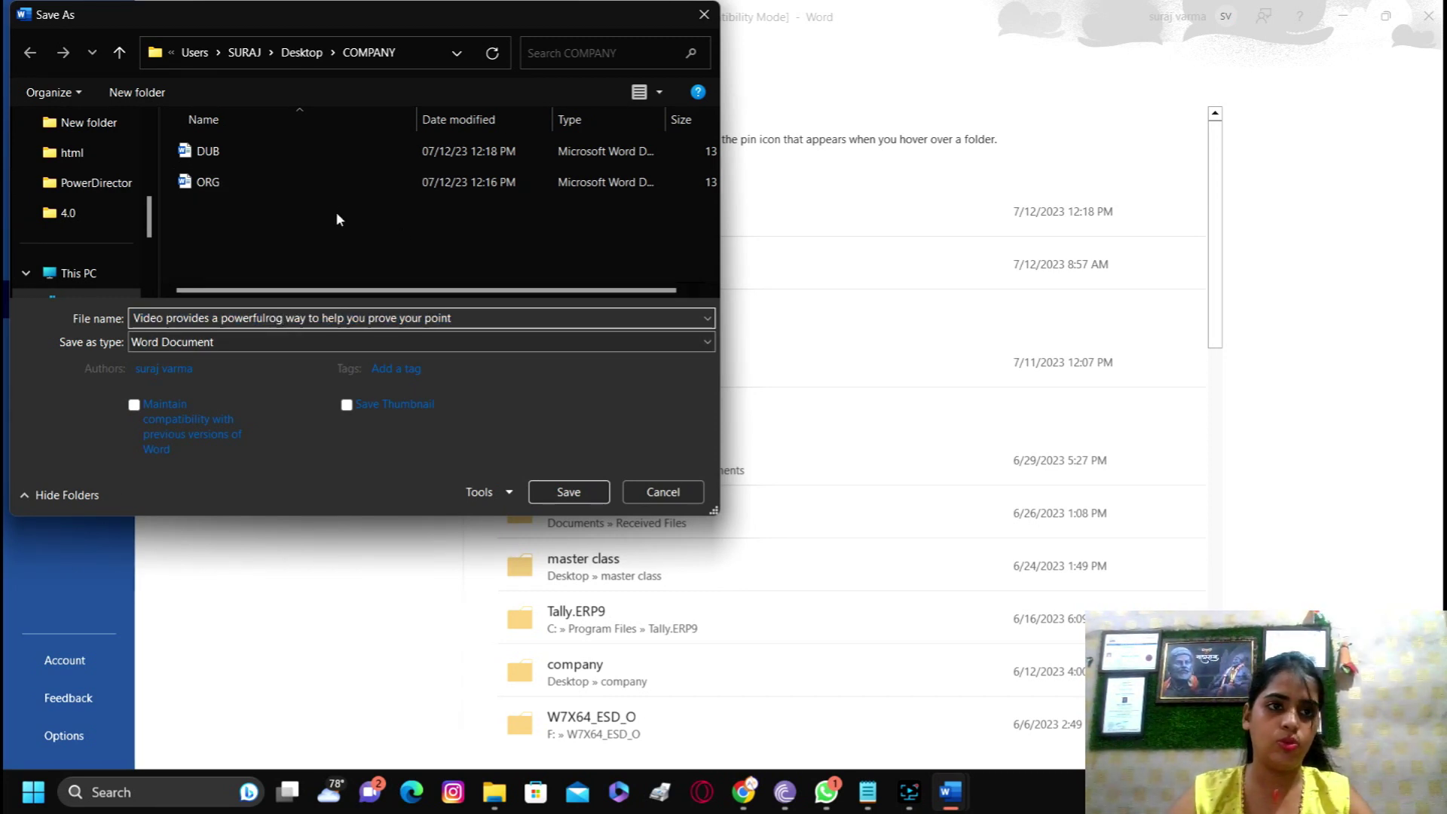
Permanently delete the existing DUB and ORG files from the COMPANY folder.
{"action": "left_click", "coordinate": [271, 184]}
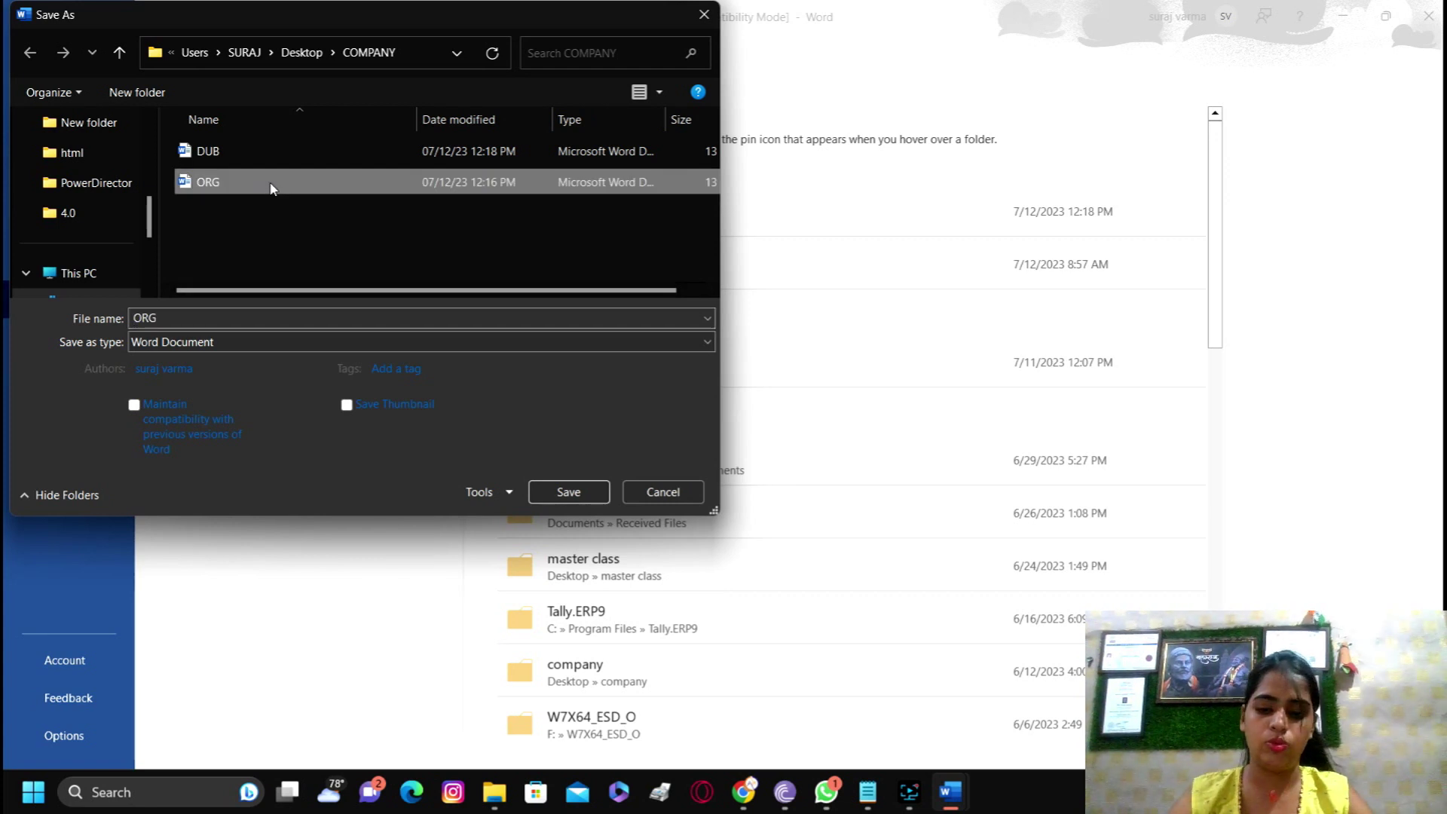
{"action": "key", "text": "Up"}
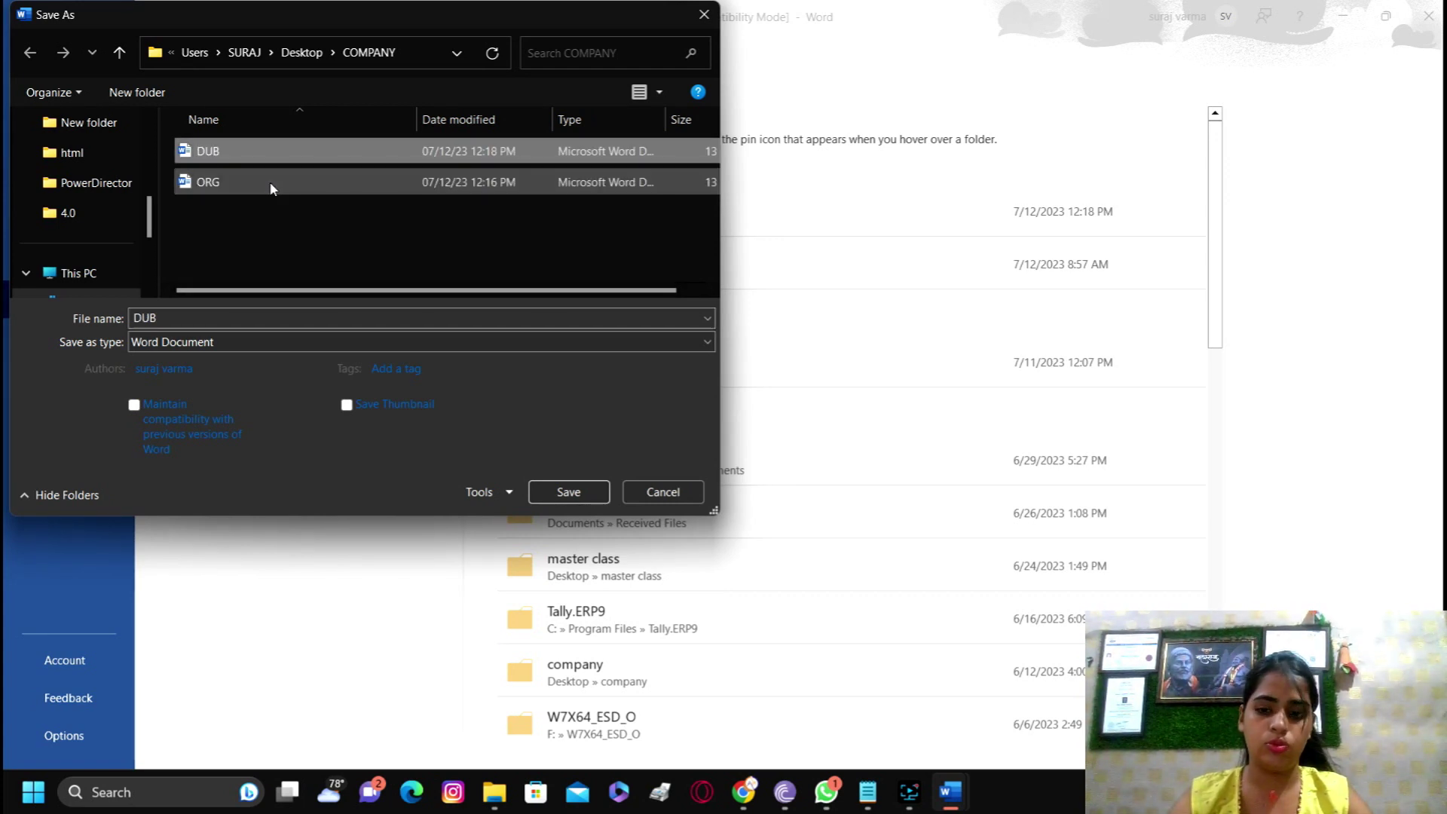
{"action": "key", "text": "shift+Delete"}
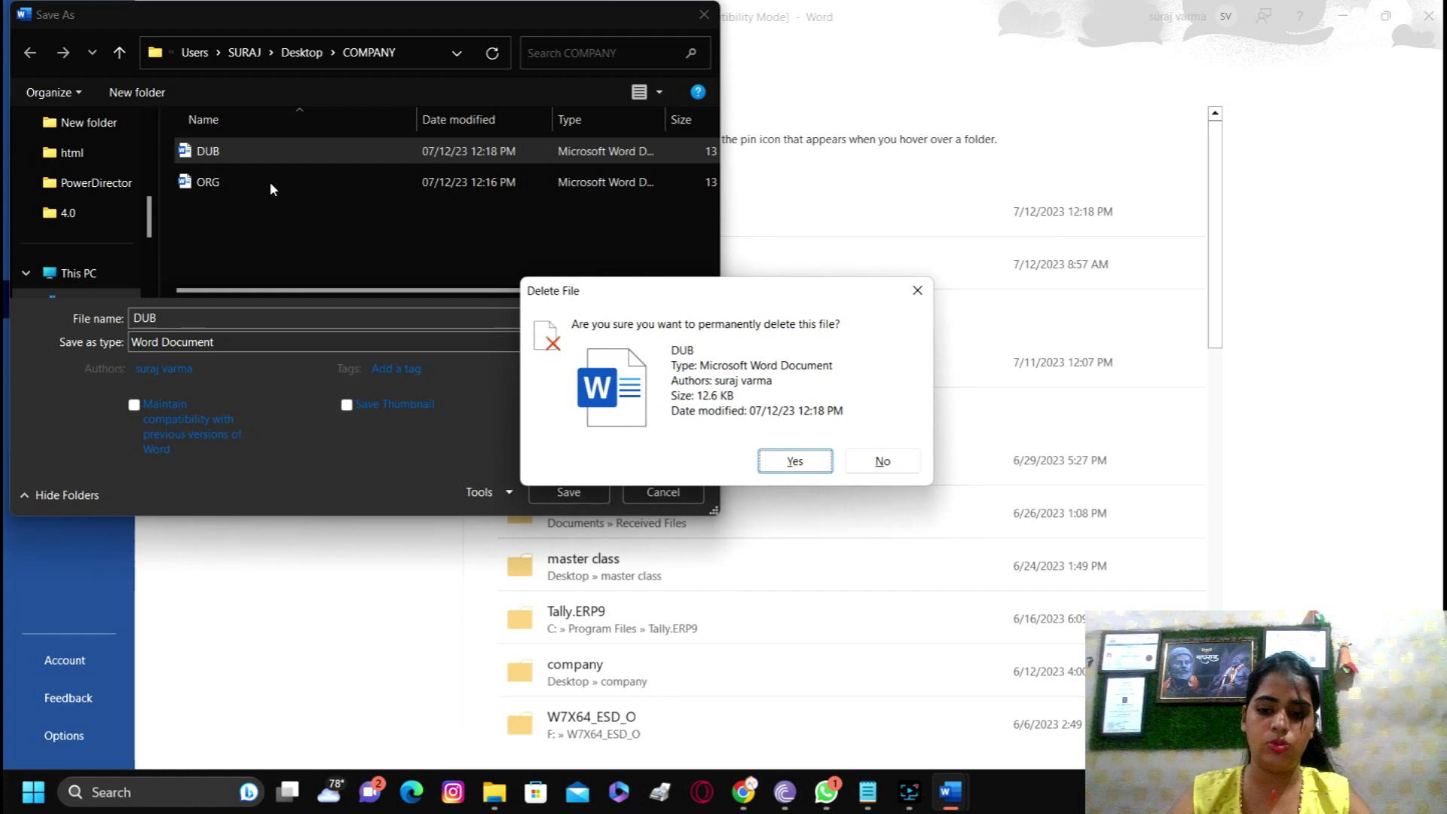
{"action": "key", "text": "Return"}
{"action": "left_click", "coordinate": [252, 151]}
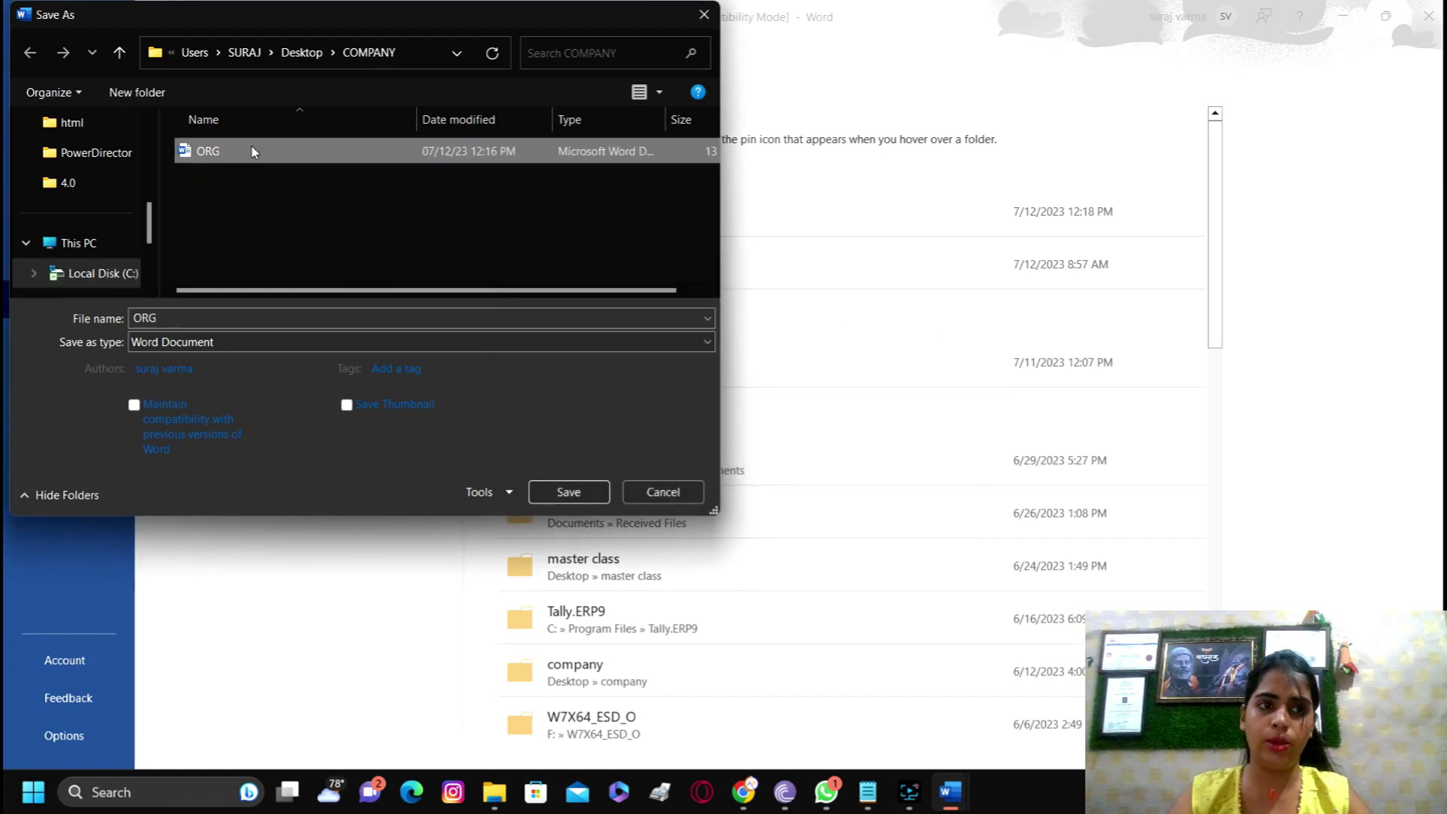
{"action": "key", "text": "shift+Delete"}
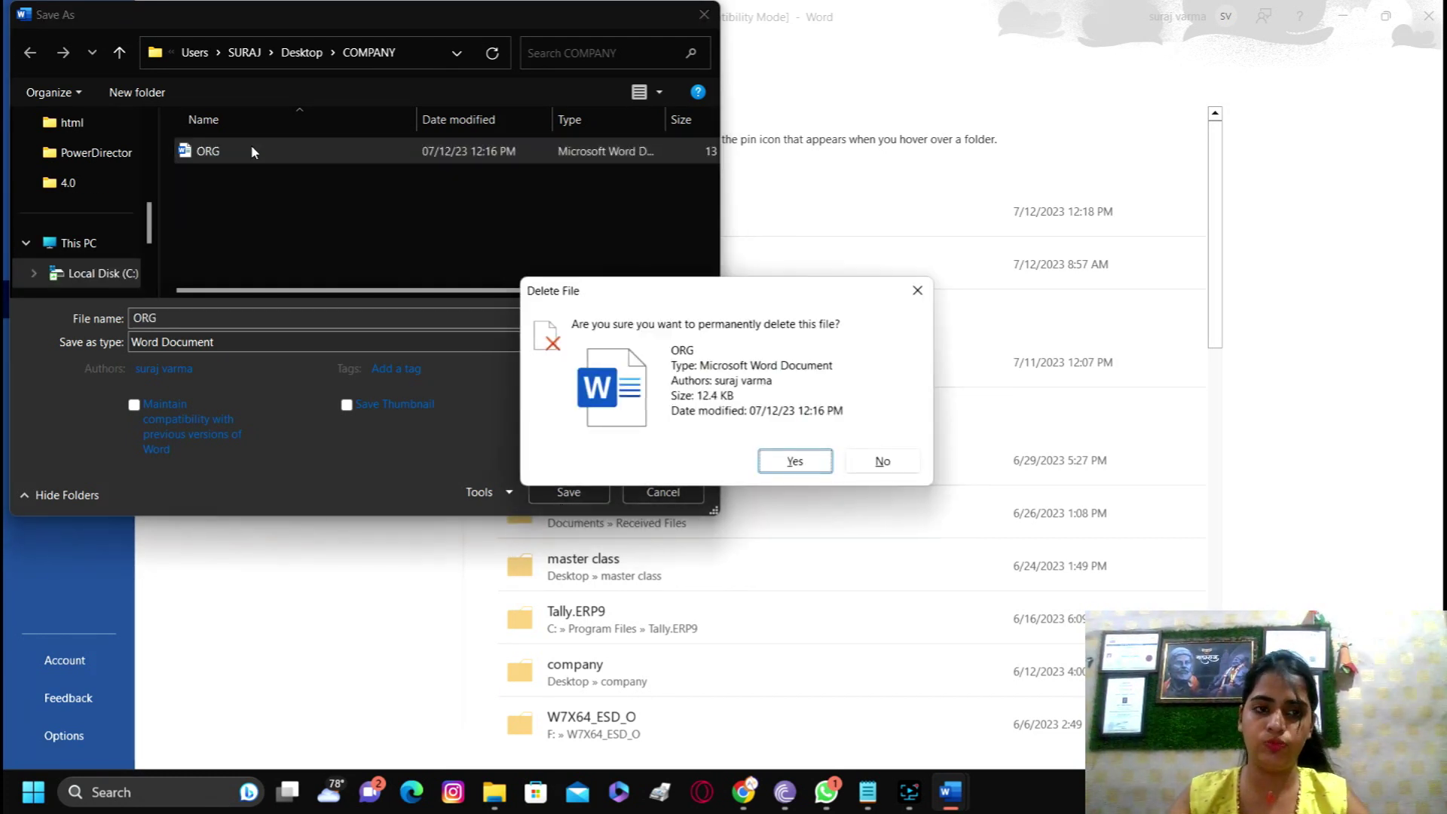
{"action": "key", "text": "Return"}
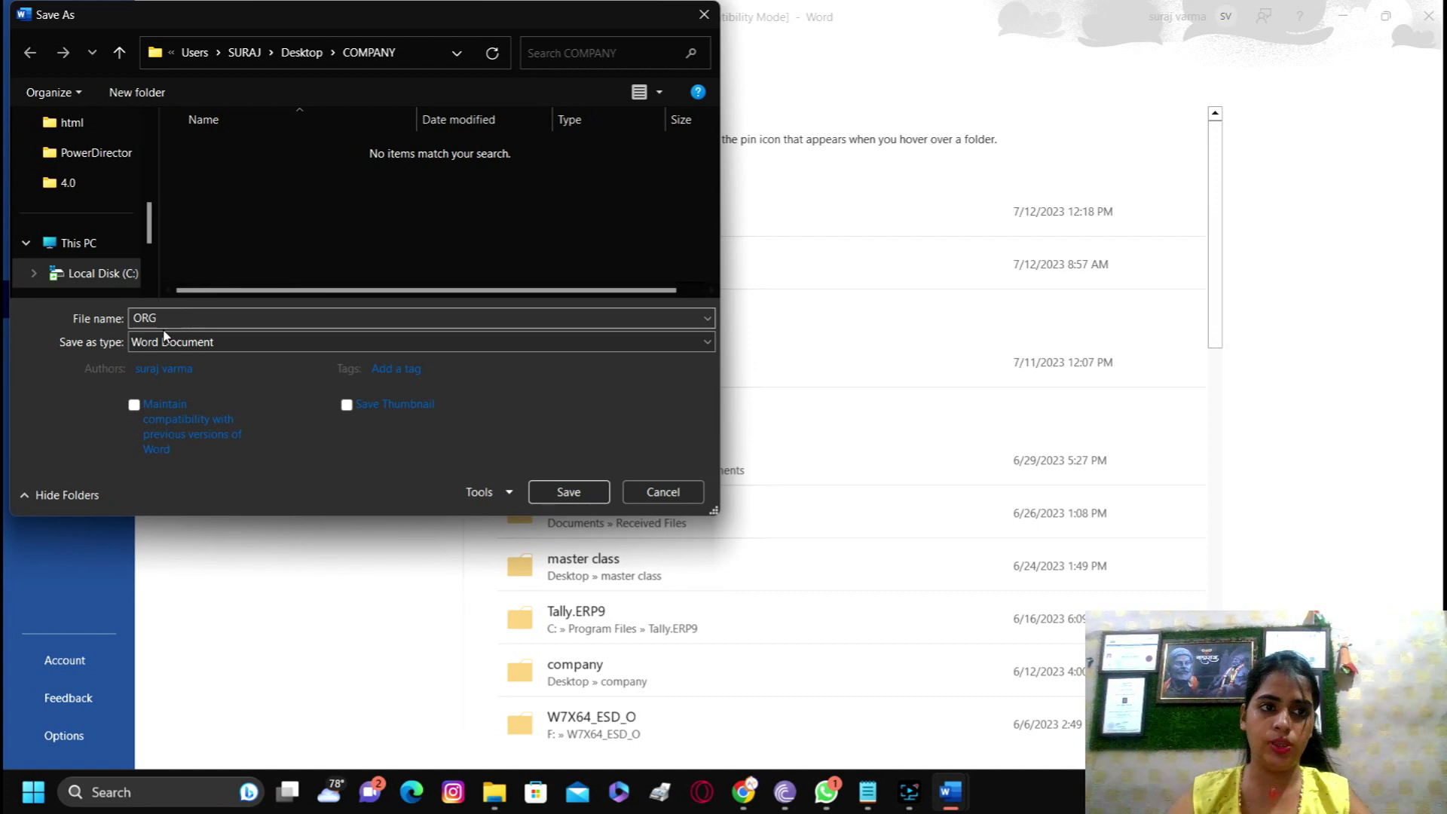
Save the document under the name ORG and accept the upgrade to the newest file format.
{"action": "double_click", "coordinate": [230, 318]}
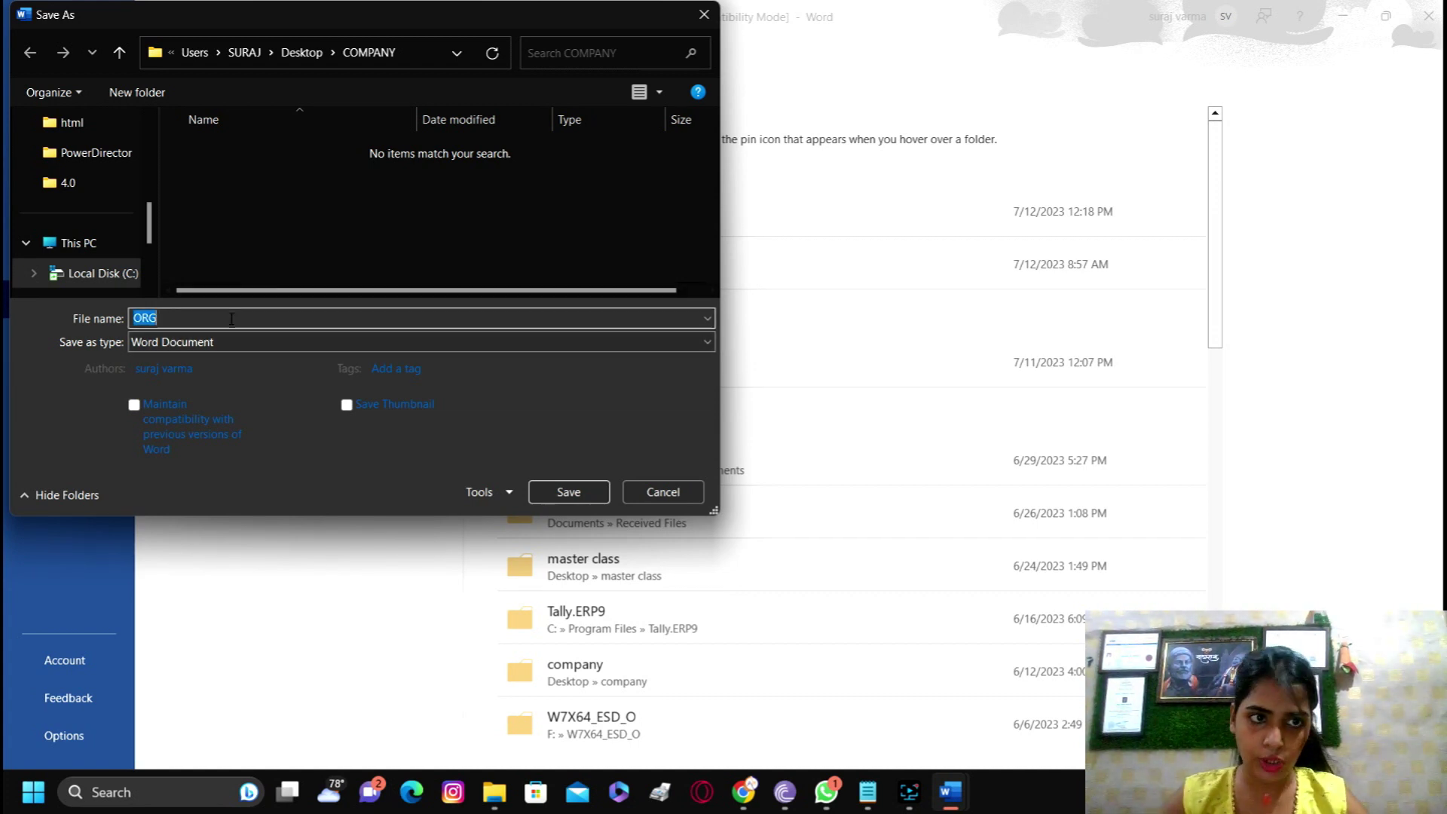
{"action": "left_click", "coordinate": [600, 496]}
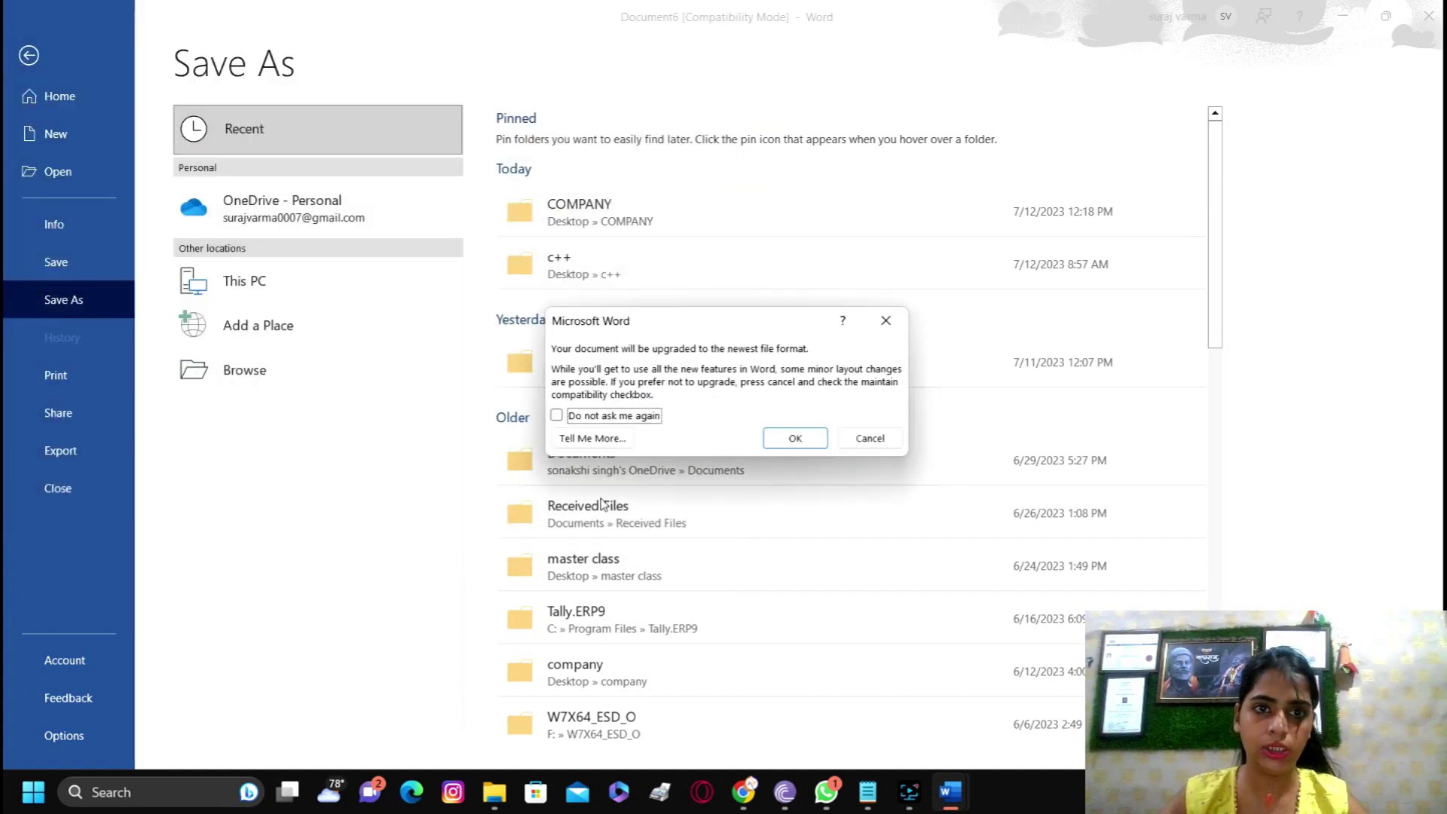
{"action": "left_click", "coordinate": [800, 438]}
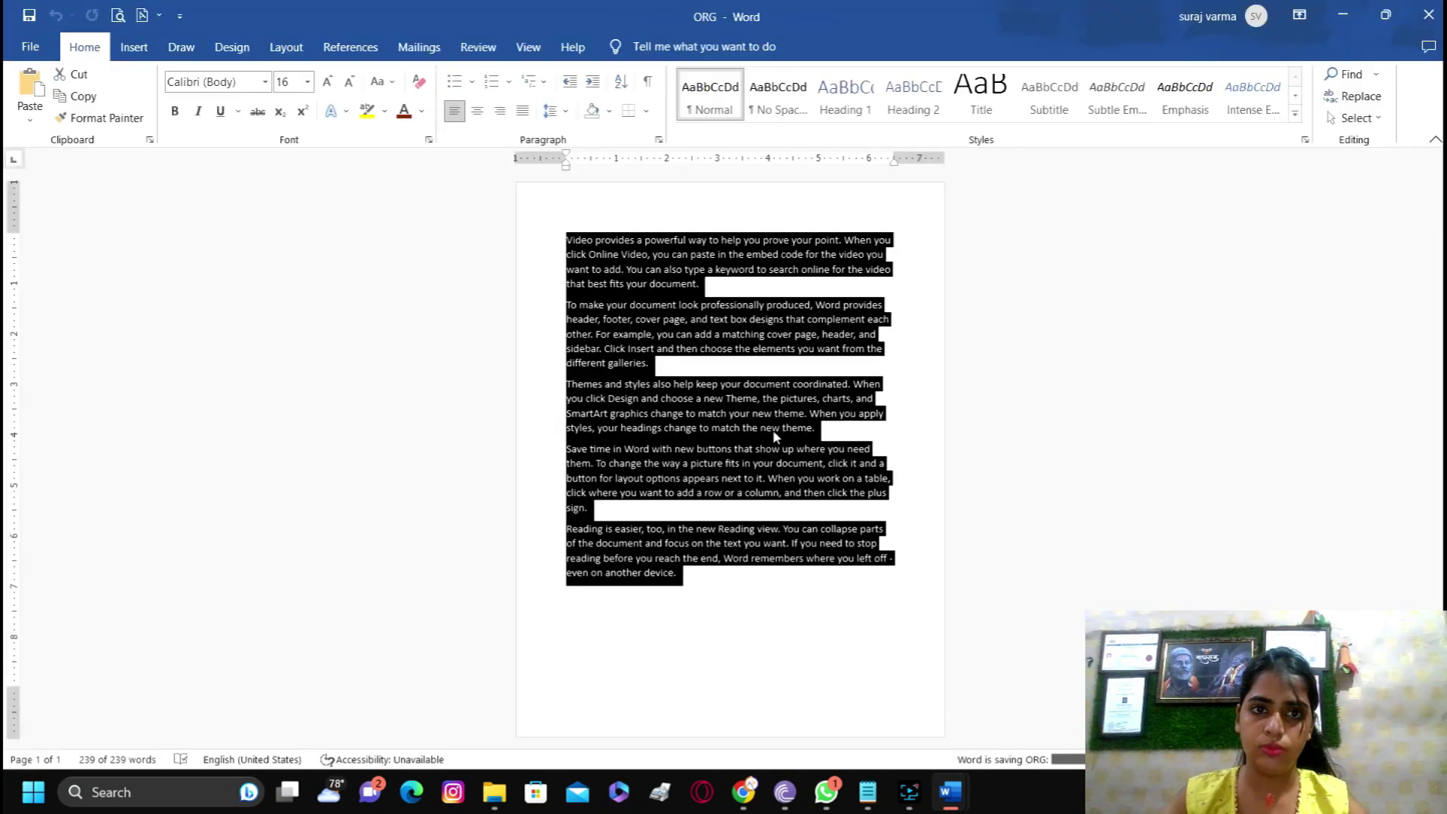
Delete the second paragraph, starting with "To make your document look professionally produced".
{"action": "left_click", "coordinate": [664, 269]}
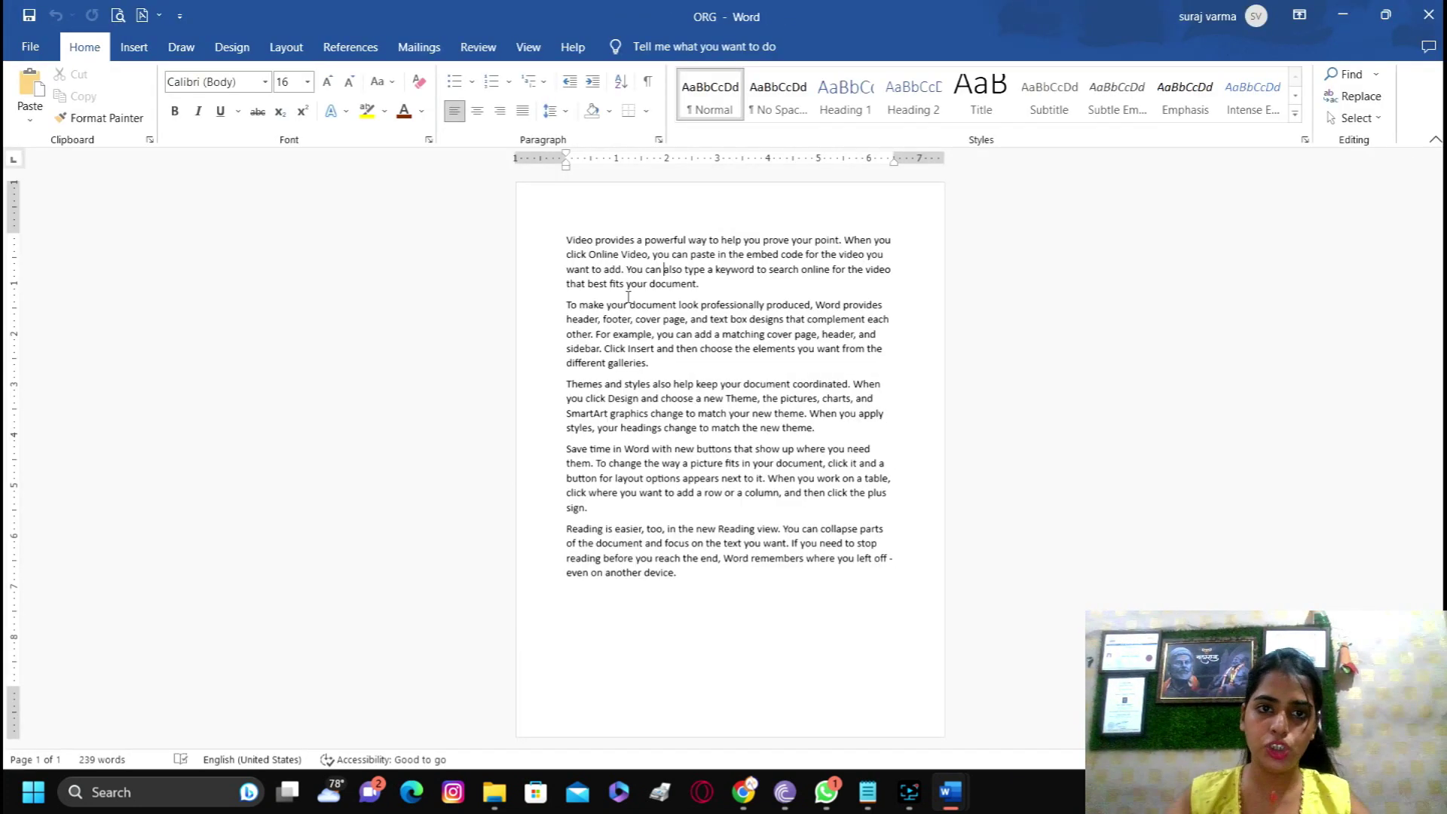
{"action": "double_click", "coordinate": [548, 311]}
{"action": "key", "text": "Delete"}
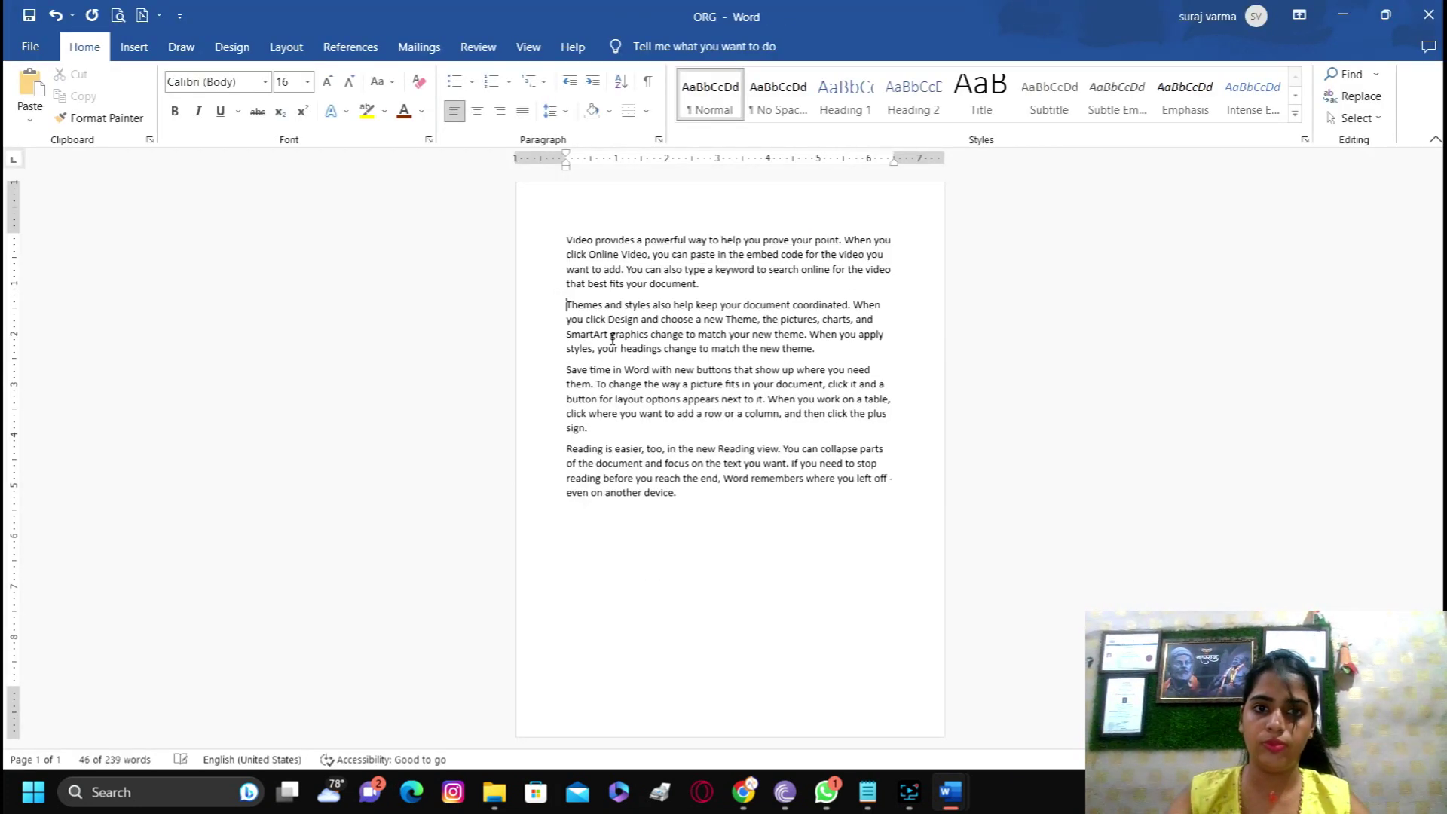
Apply a bold blue text effect to the text from "Themes and styles" through "click where".
{"action": "left_click_drag", "start_coordinate": [569, 306], "coordinate": [619, 414]}
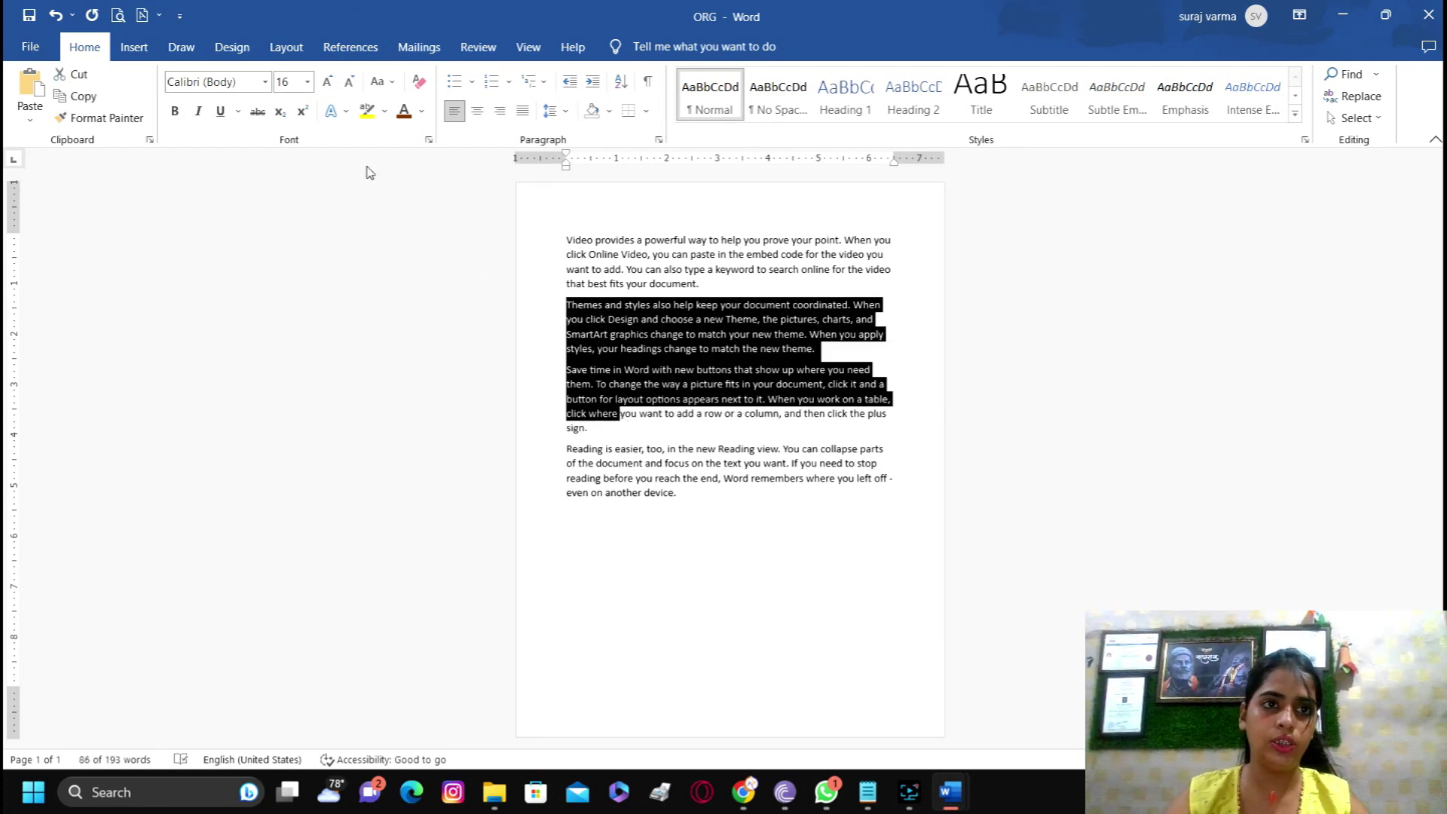
{"action": "left_click", "coordinate": [331, 111]}
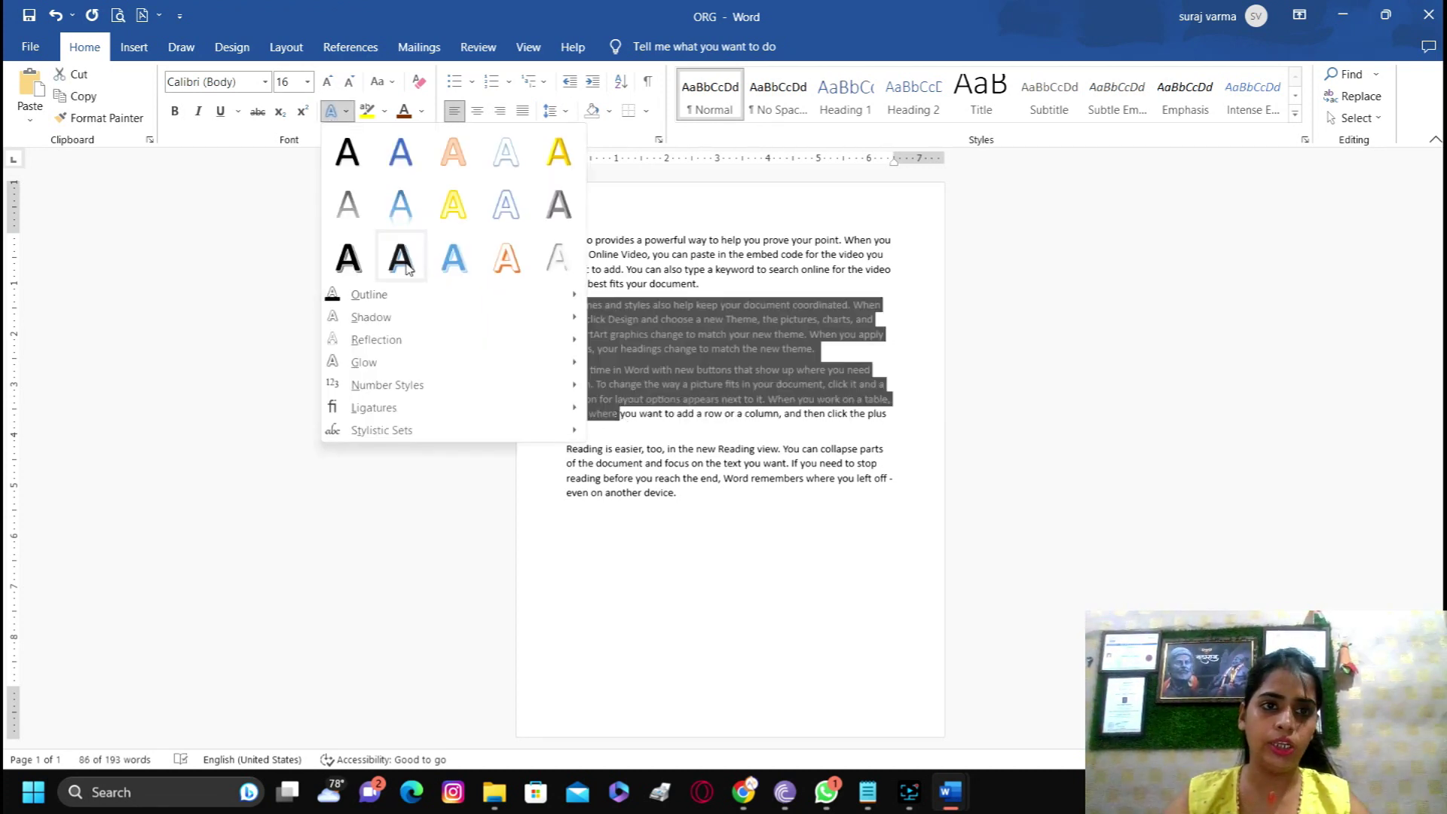
{"action": "key", "text": "Escape"}
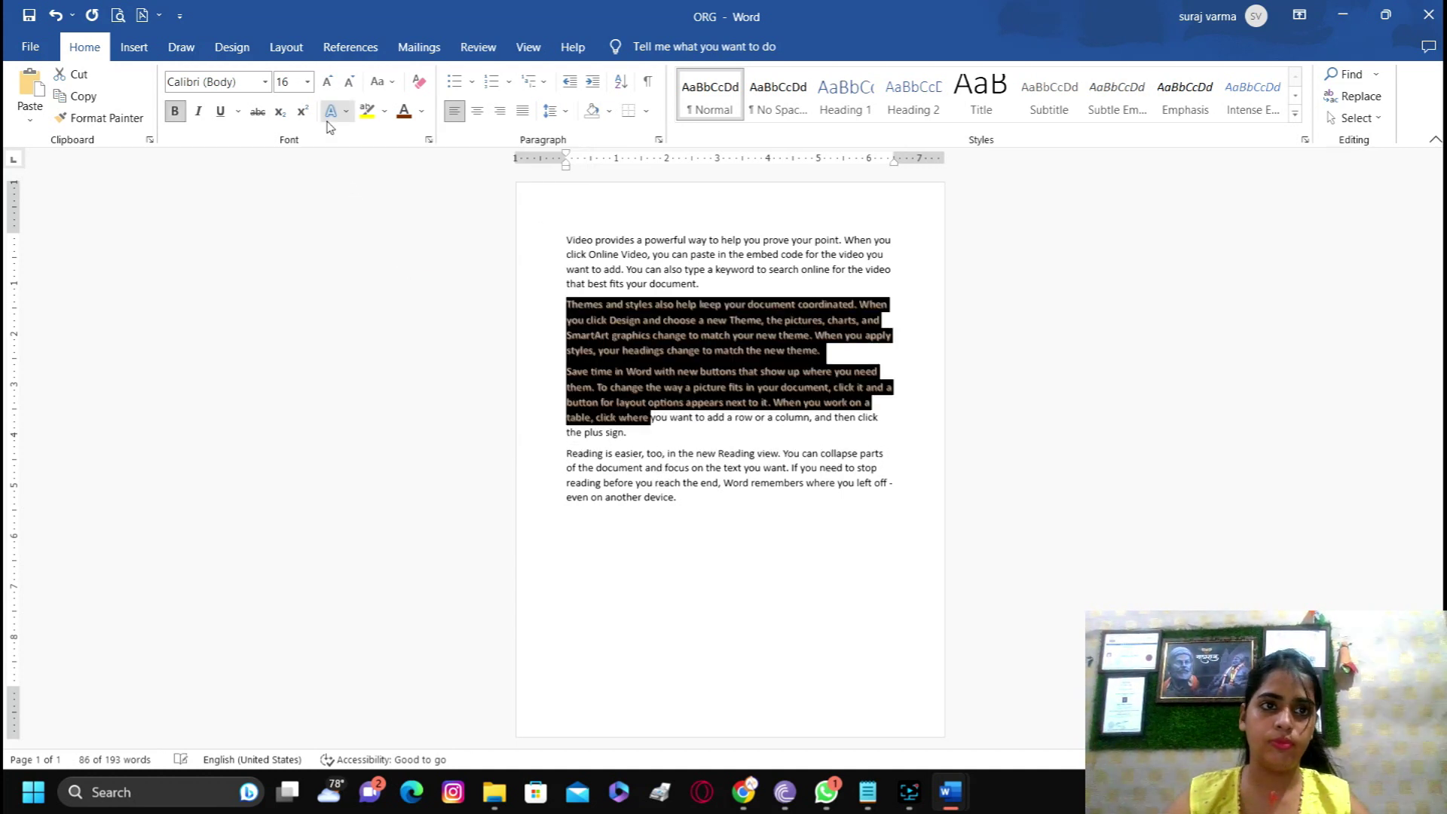
{"action": "left_click", "coordinate": [331, 111]}
{"action": "left_click", "coordinate": [403, 260]}
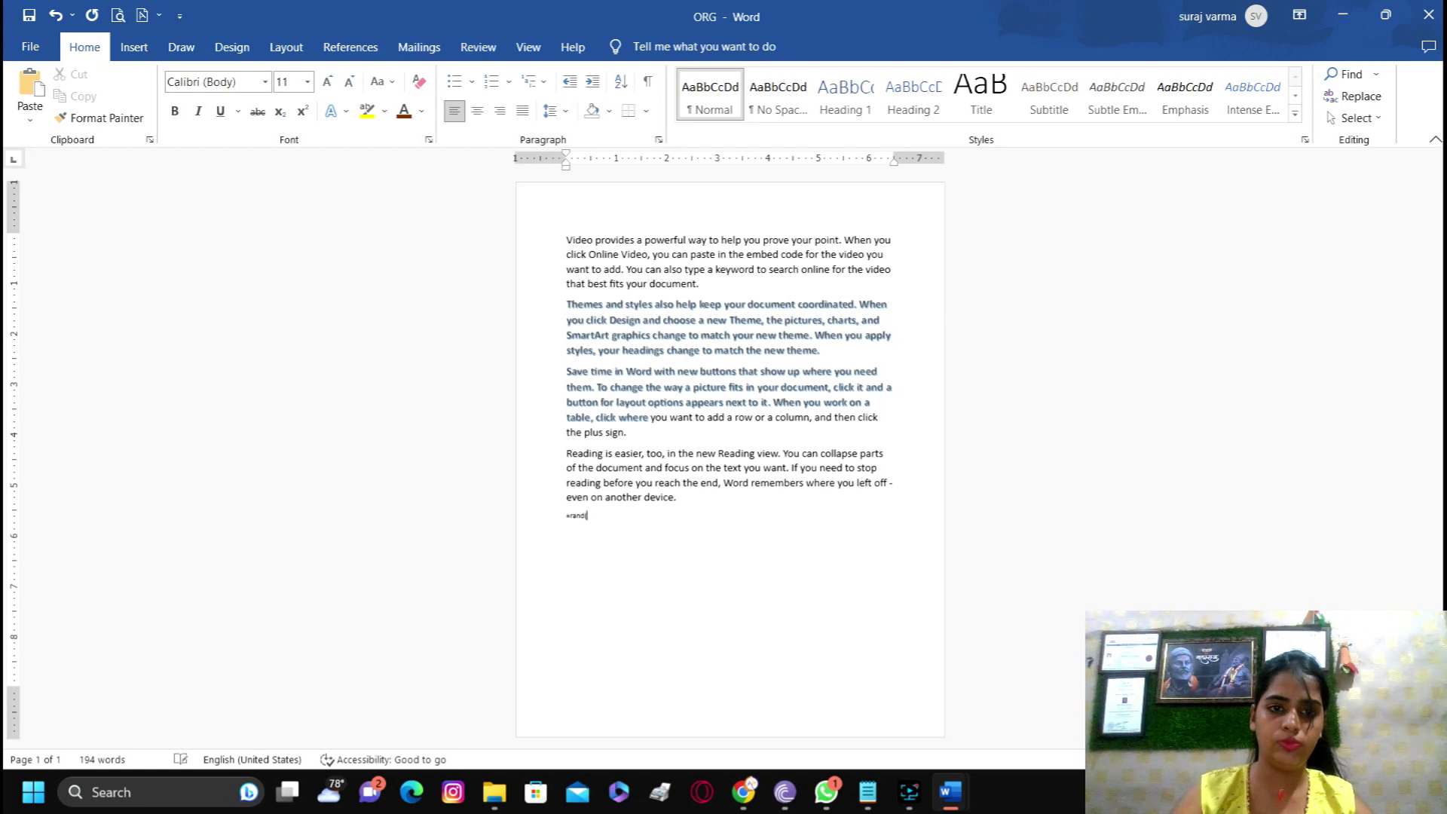
Add another set of sample paragraphs at the end of the document using the =rand() function.
{"action": "key", "text": "Return"}
{"action": "scroll", "coordinate": [901, 640], "scroll_direction": "down", "scroll_amount": 2}
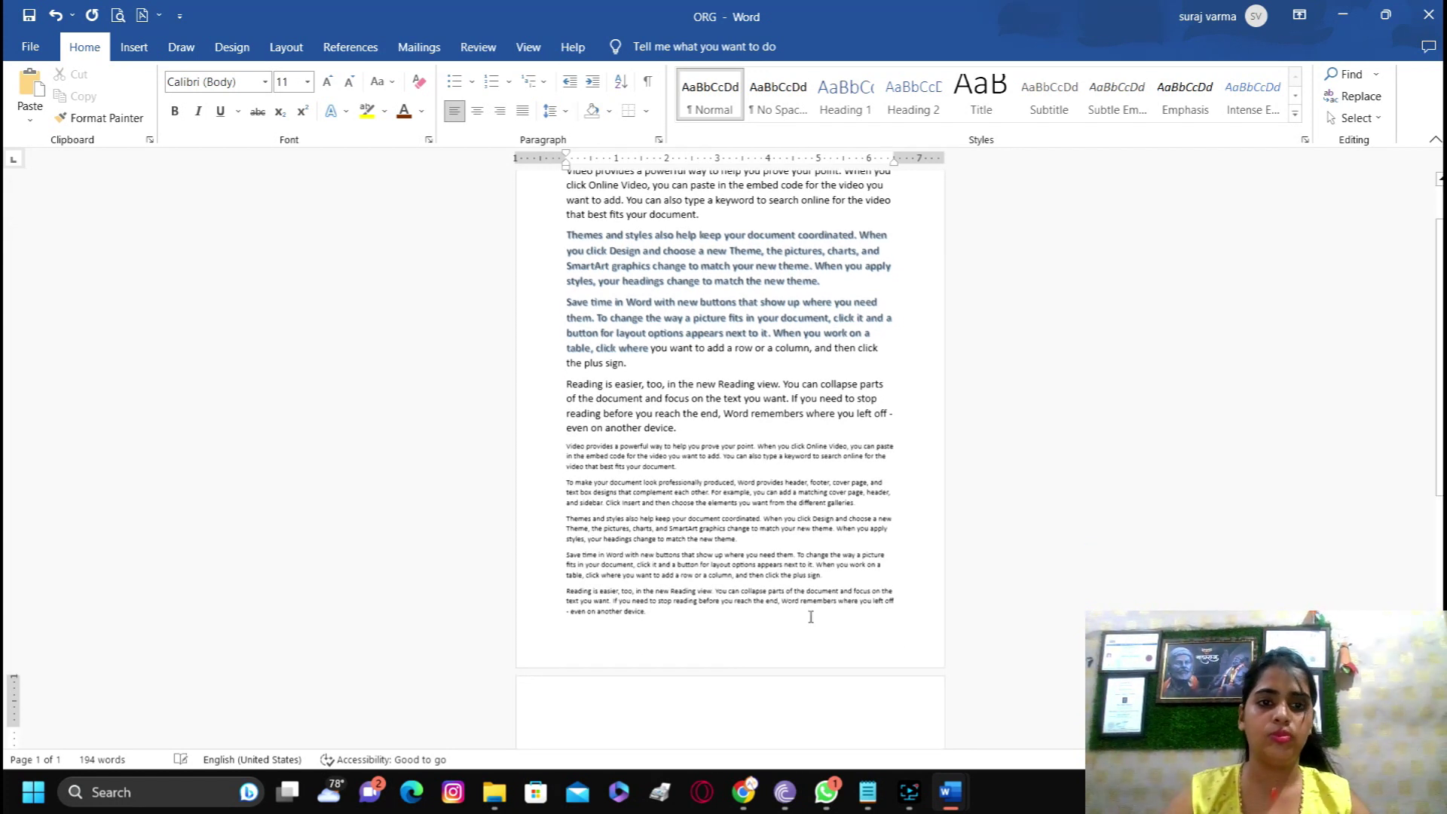
{"action": "scroll", "coordinate": [730, 452], "scroll_direction": "up", "scroll_amount": 2}
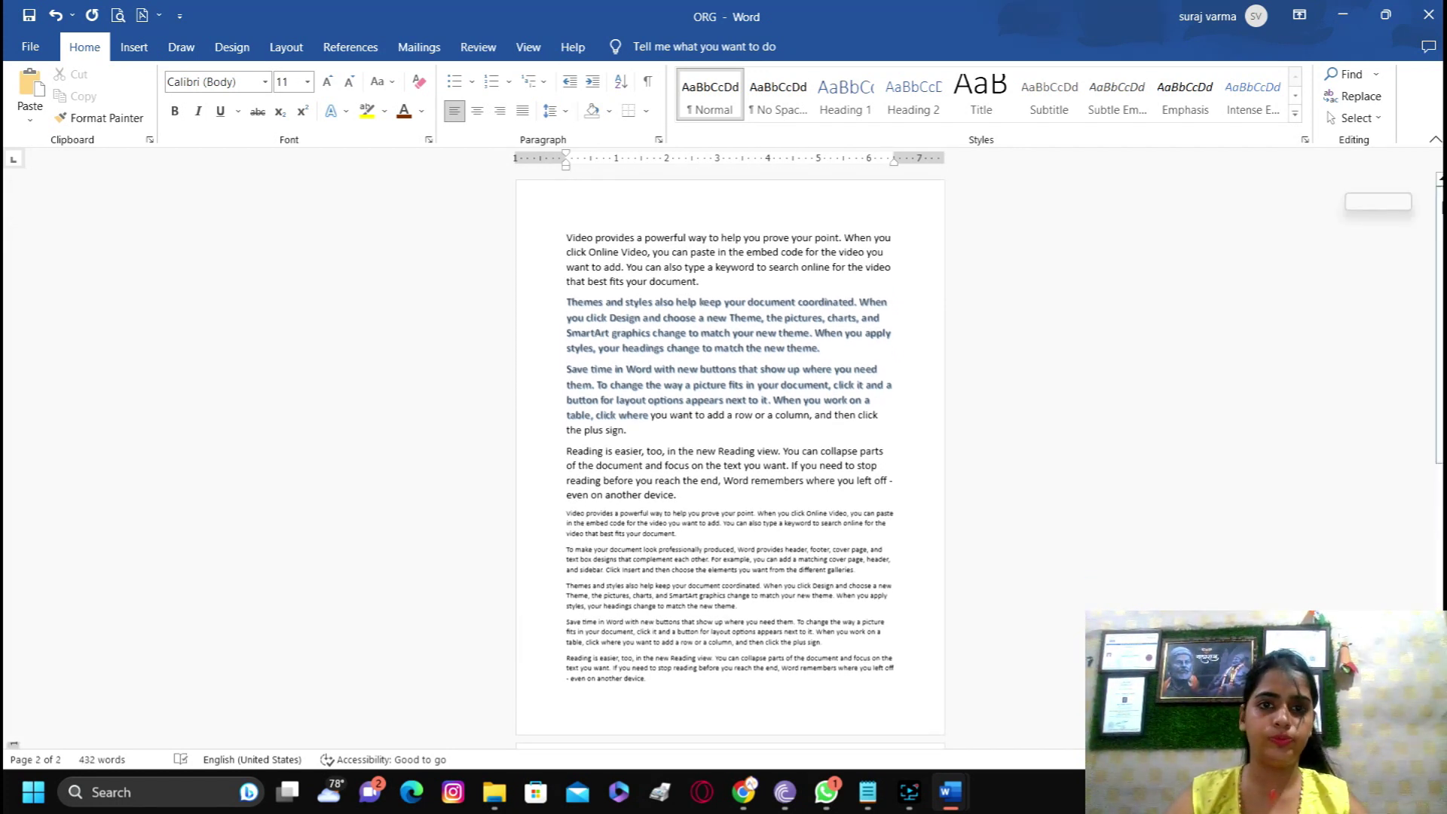
Change the font color of the text from the first "Video provides" through "Themes and styles also help" to a lighter theme blue.
{"action": "left_click", "coordinate": [564, 246]}
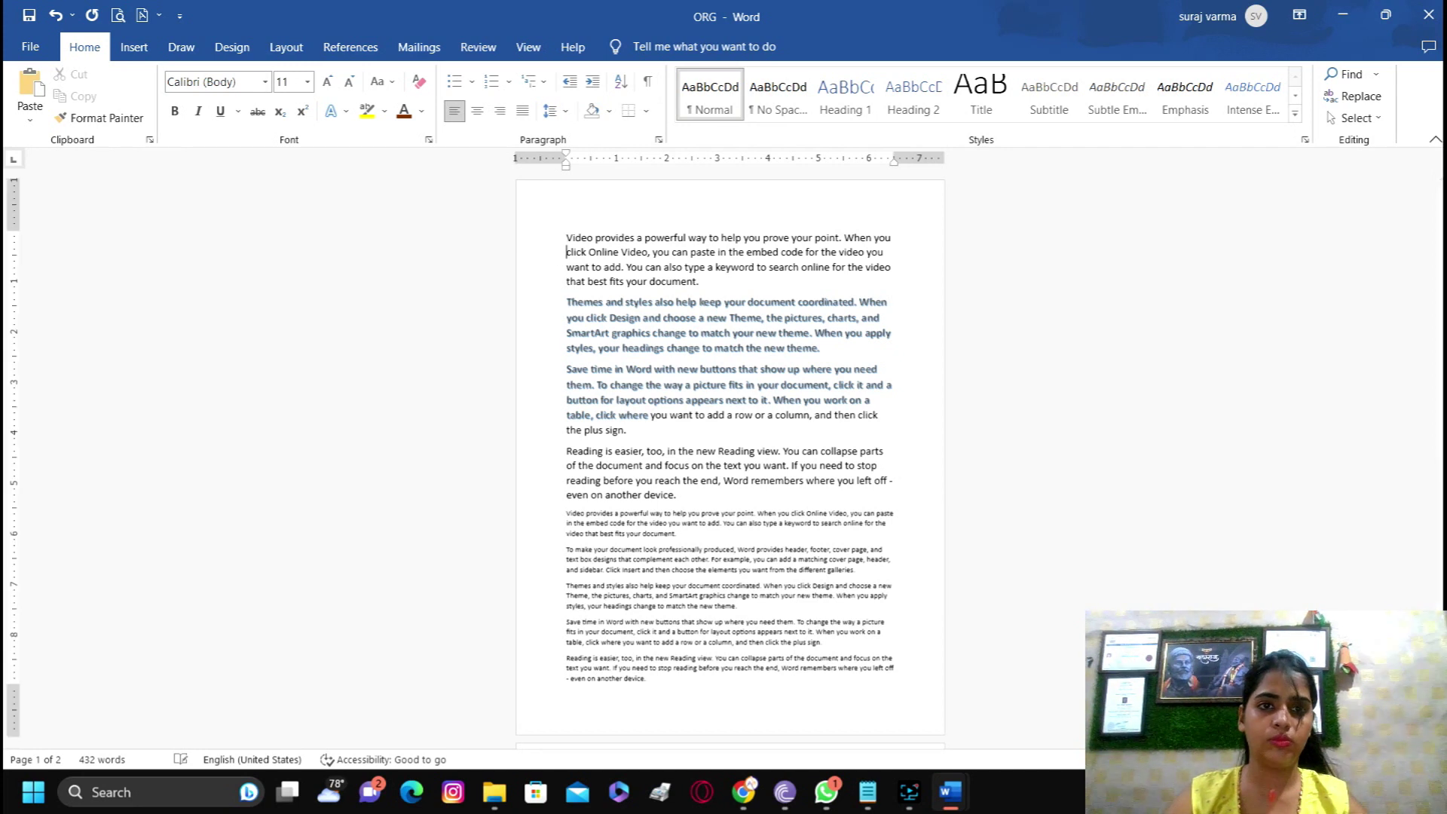
{"action": "left_click_drag", "start_coordinate": [640, 277], "coordinate": [699, 304]}
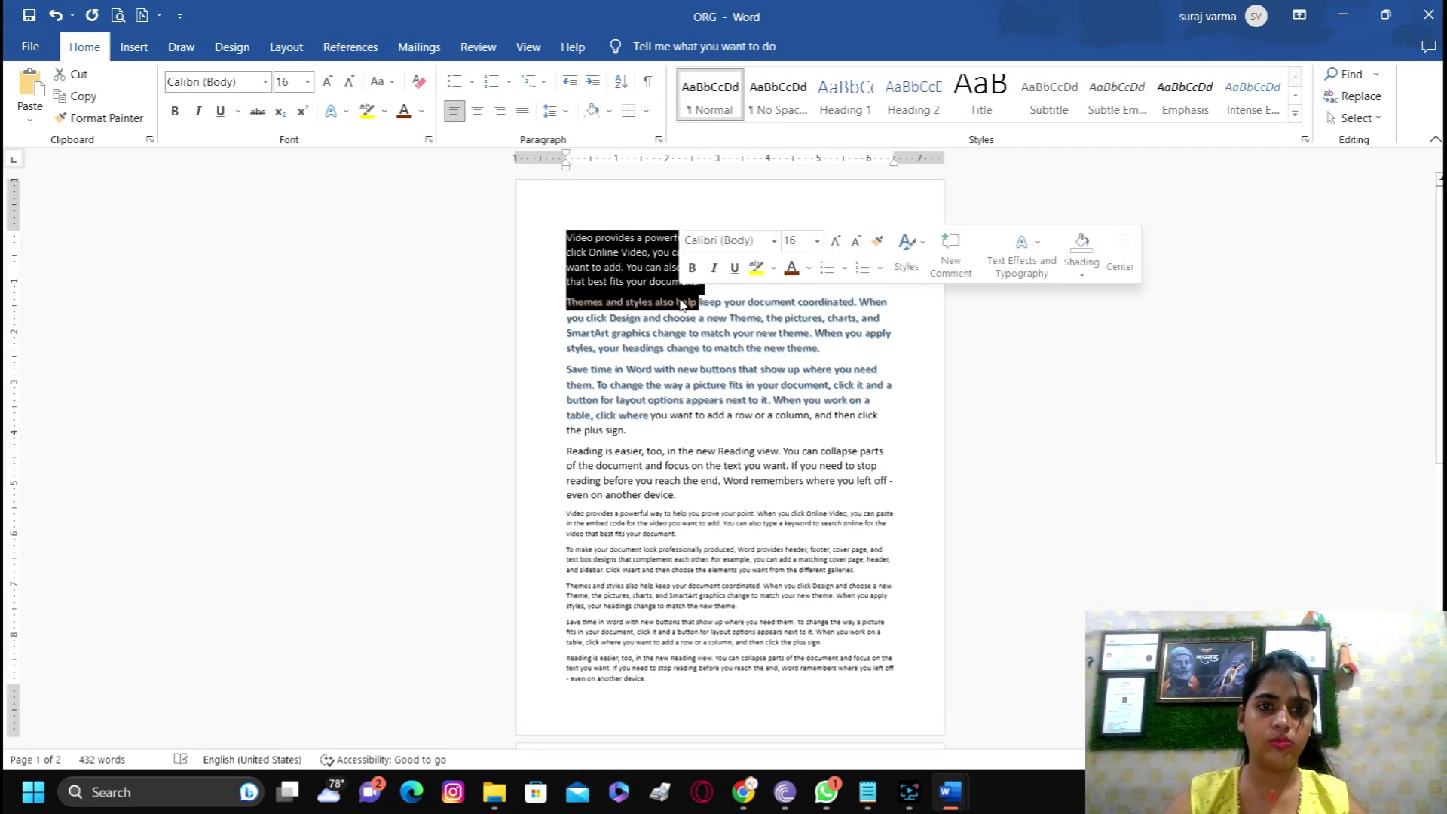
{"action": "left_click", "coordinate": [423, 113]}
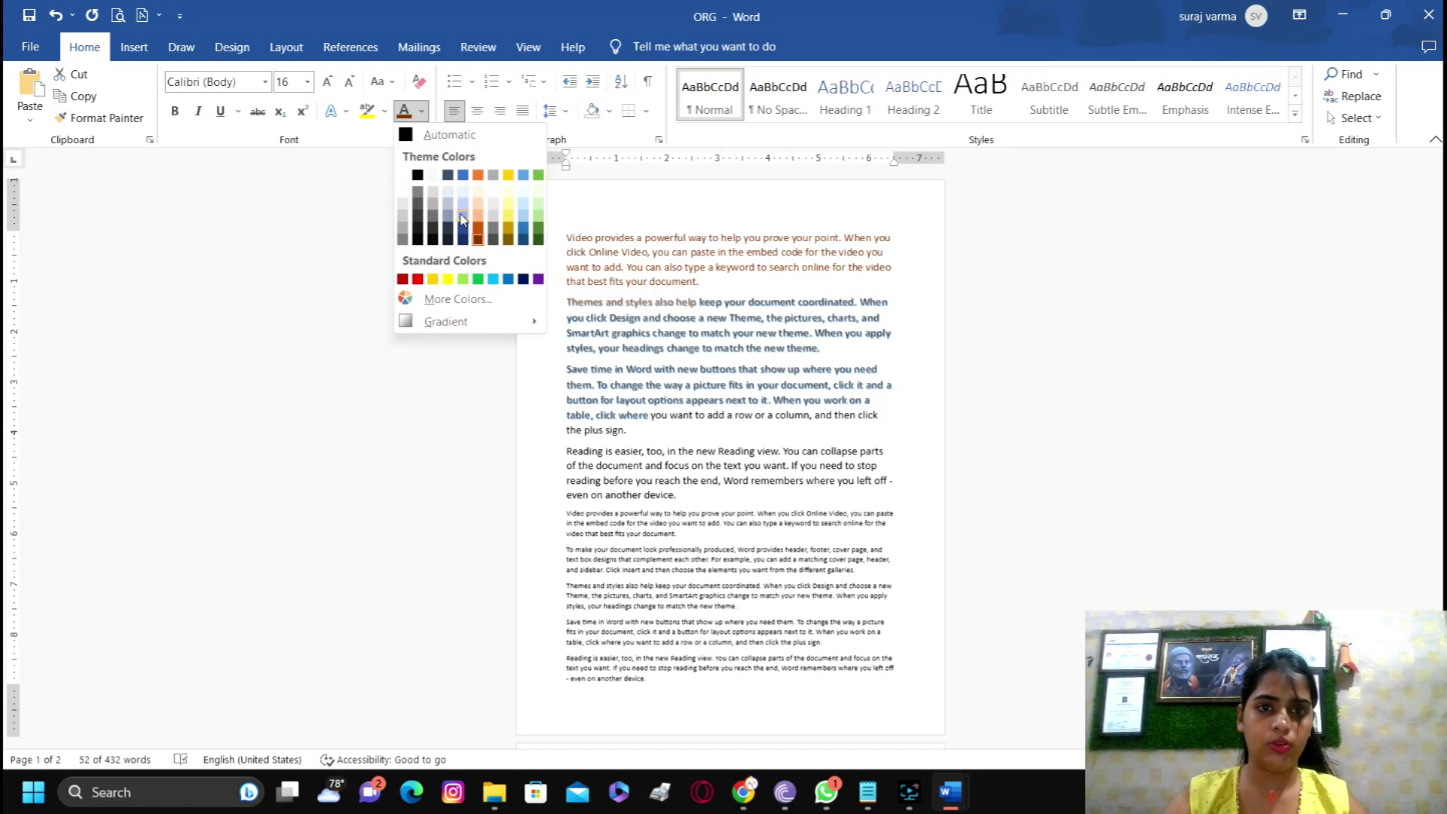
{"action": "left_click", "coordinate": [463, 219]}
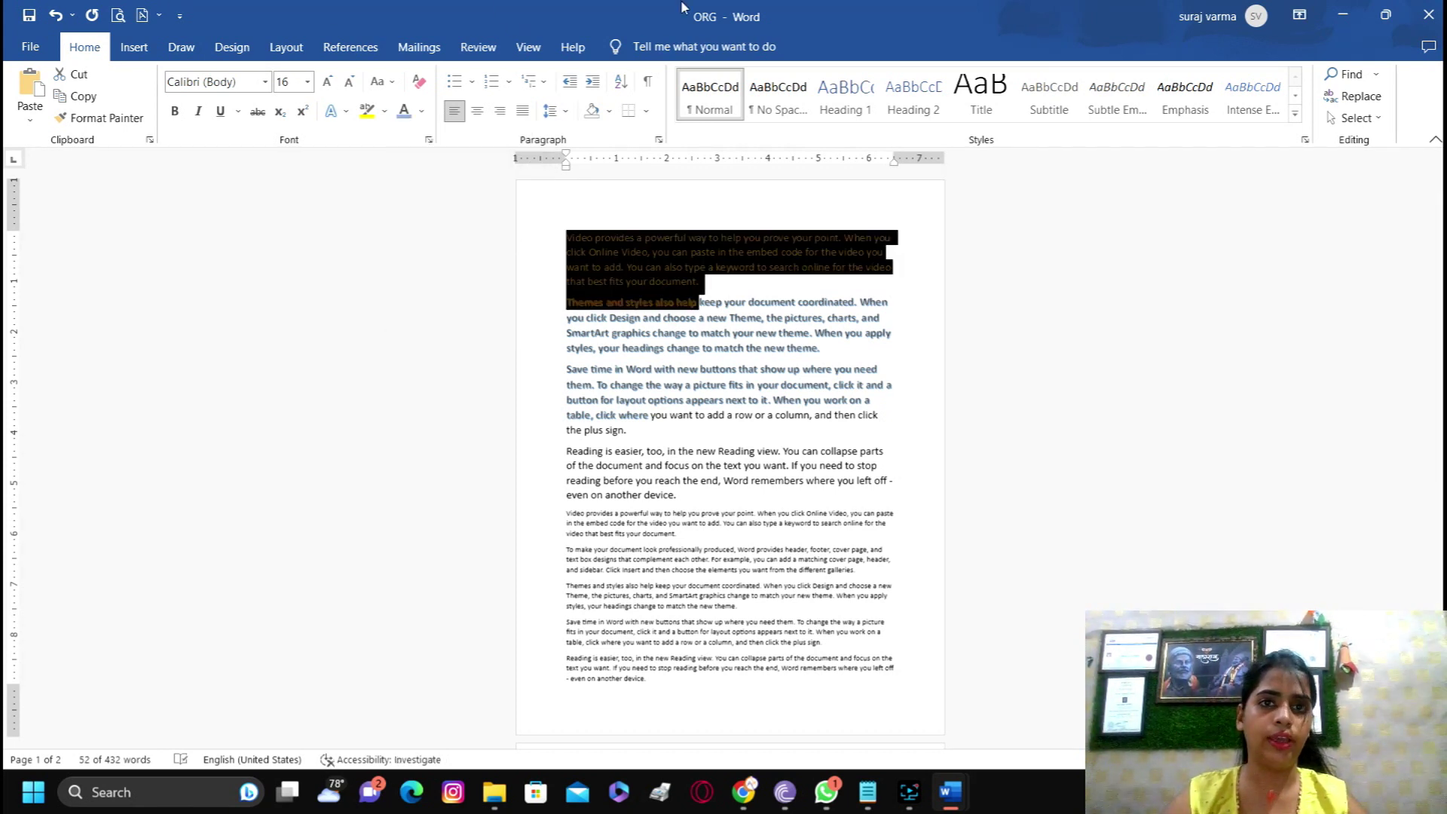
Save the edited document as a separate file named dub in the COMPANY folder.
{"action": "left_click", "coordinate": [30, 46]}
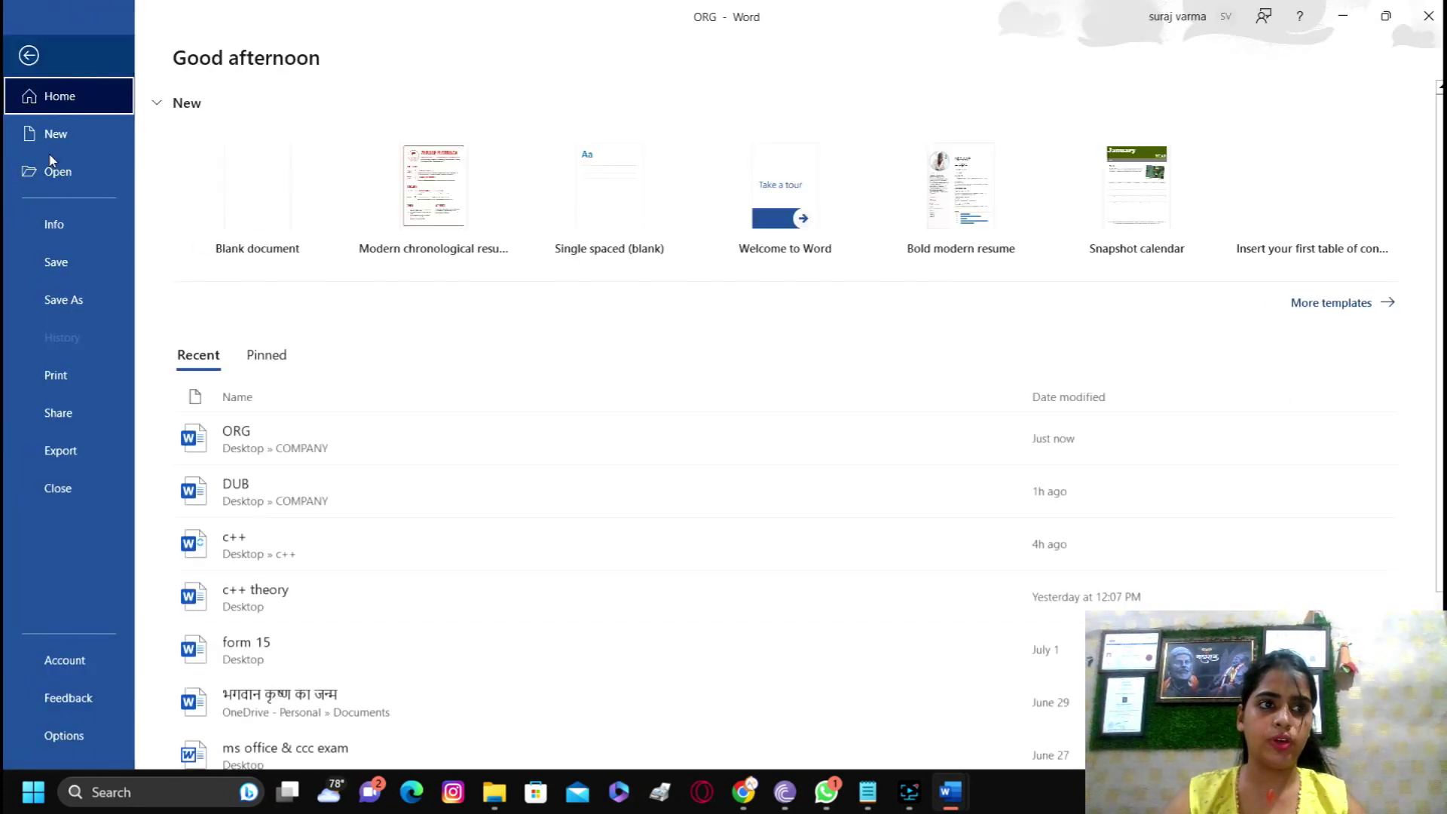
{"action": "left_click", "coordinate": [86, 298]}
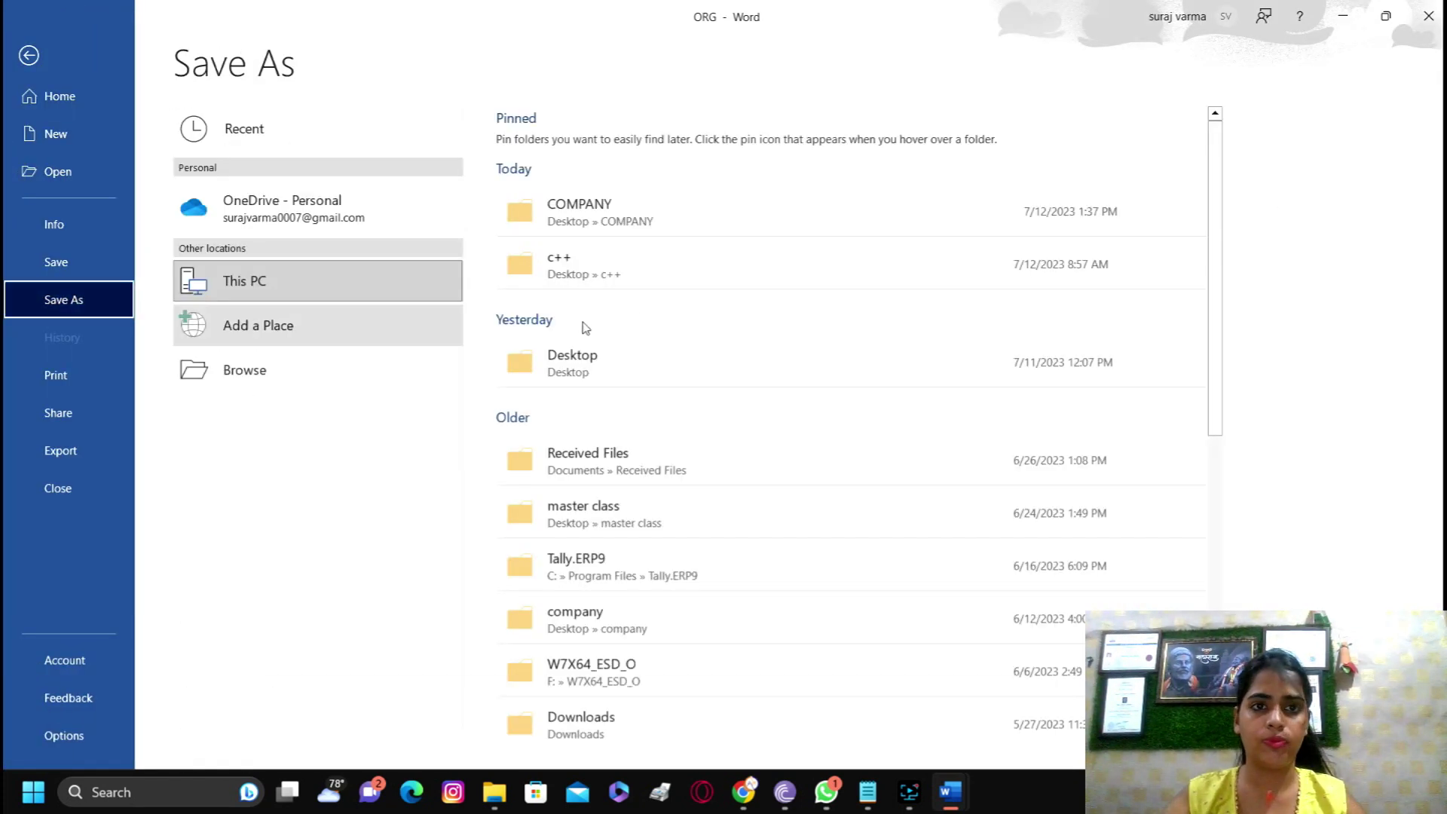
{"action": "left_click", "coordinate": [650, 225]}
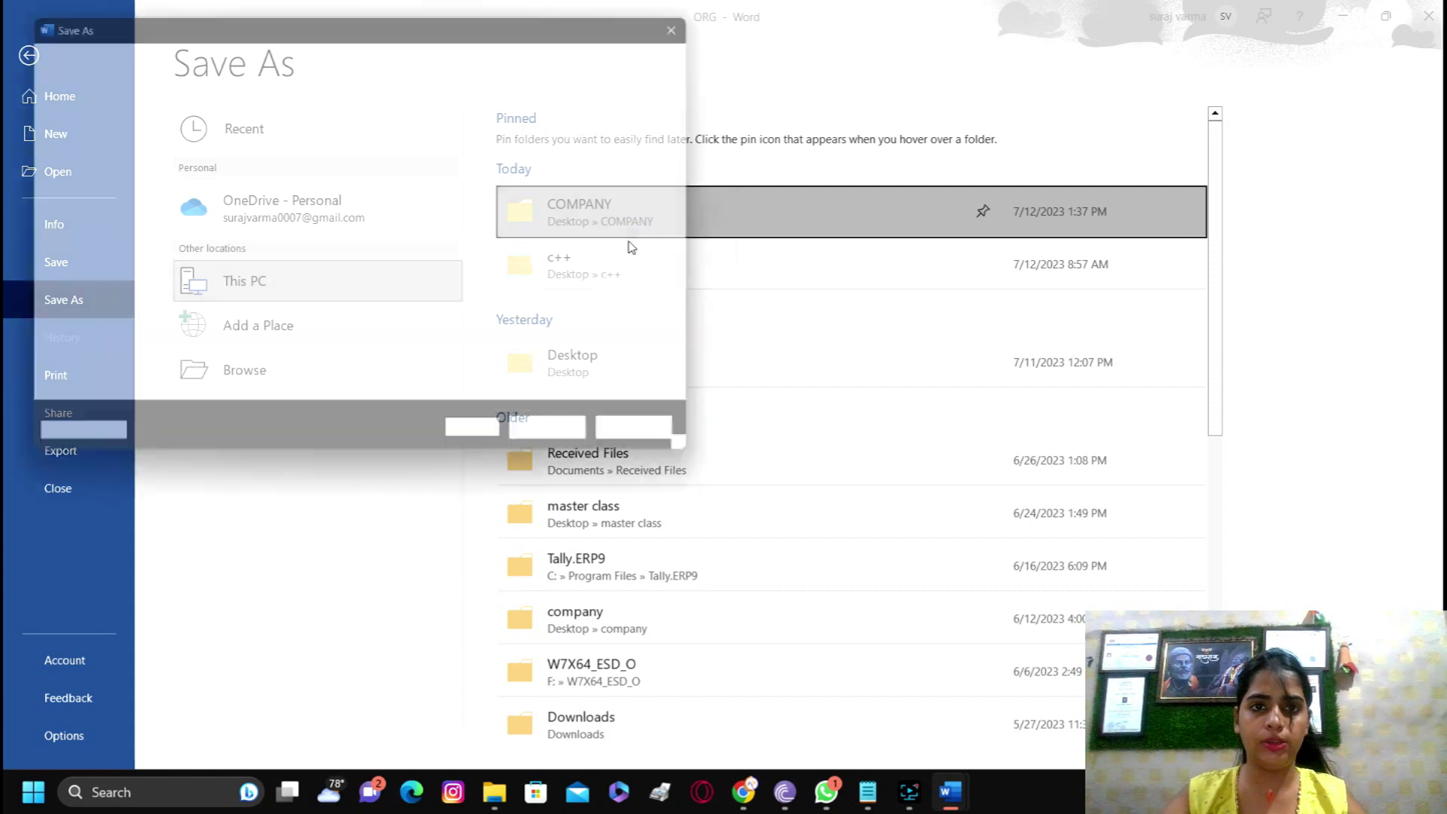
{"action": "type", "text": "dub"}
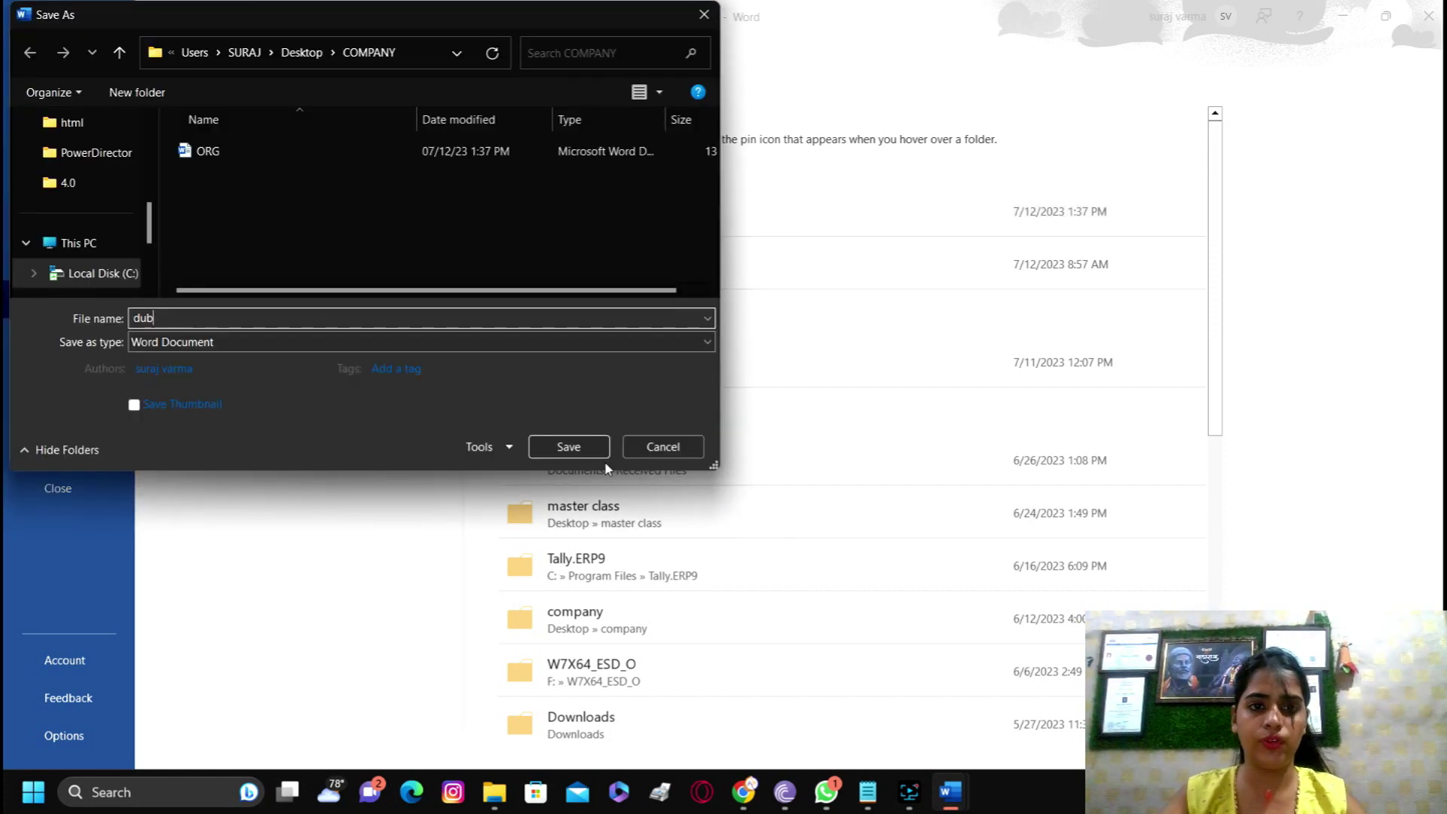
{"action": "left_click", "coordinate": [569, 447]}
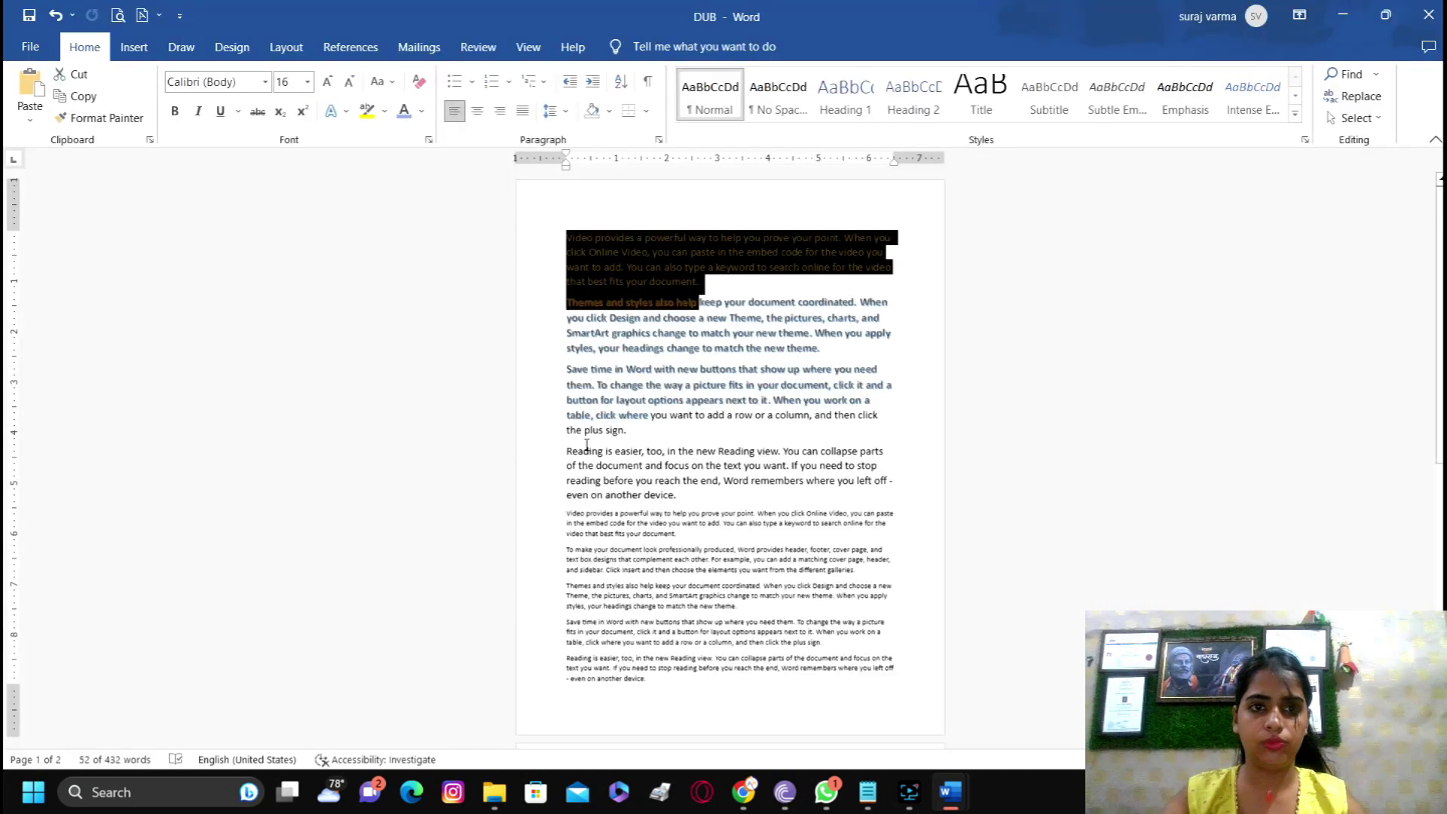
{"action": "left_click", "coordinate": [909, 792]}
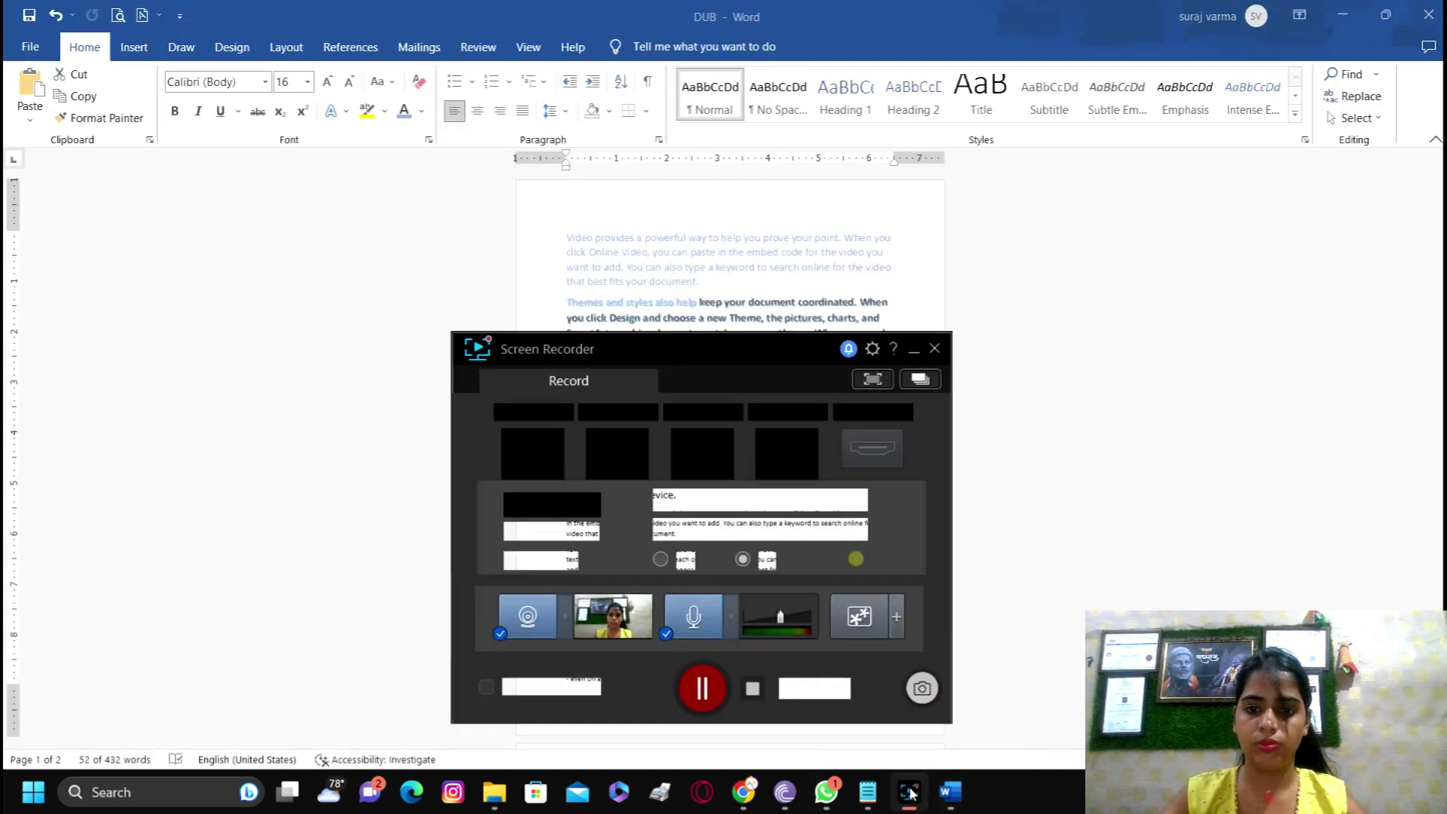
{"action": "left_click", "coordinate": [951, 793]}
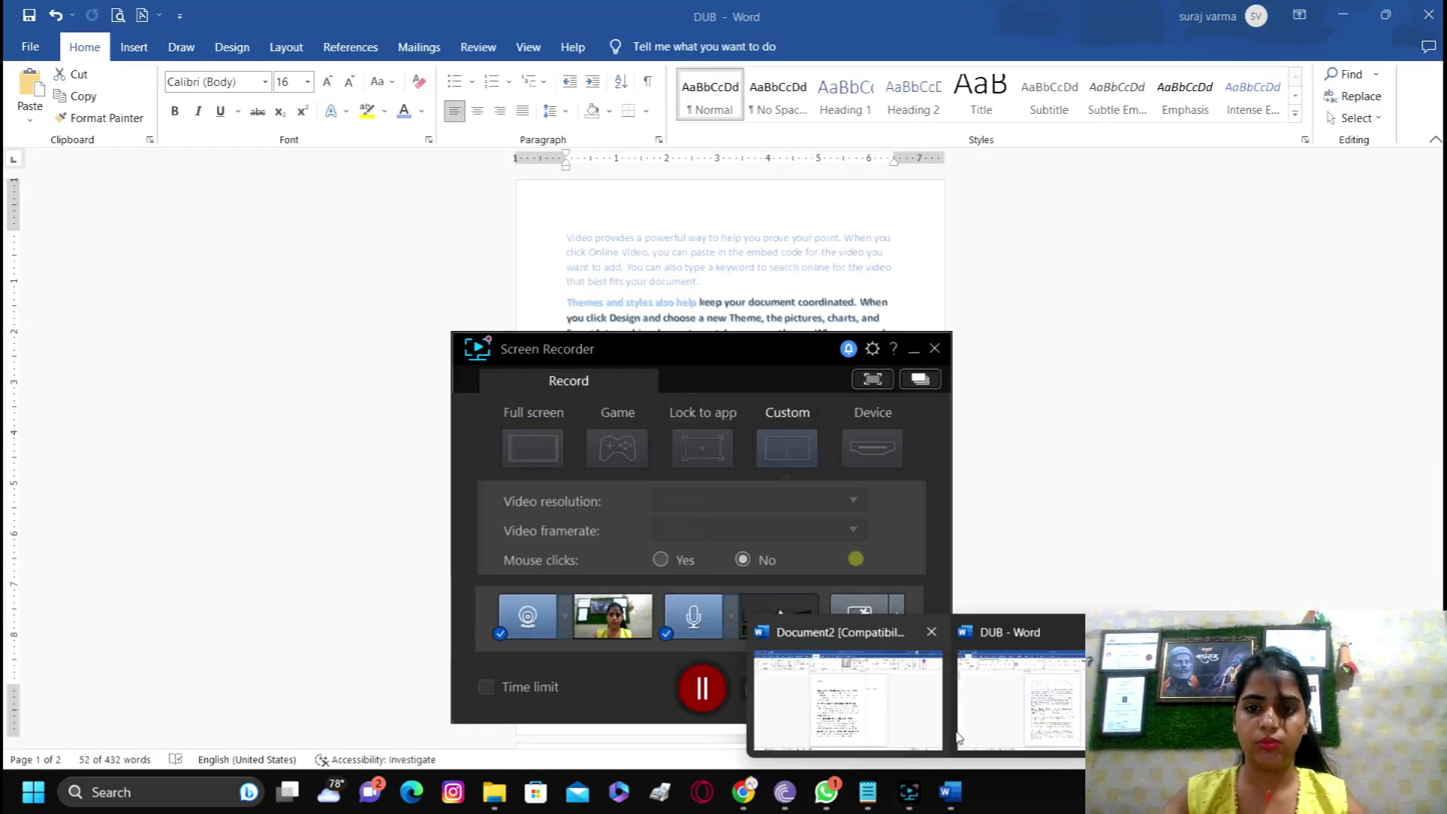
{"action": "left_click", "coordinate": [973, 701]}
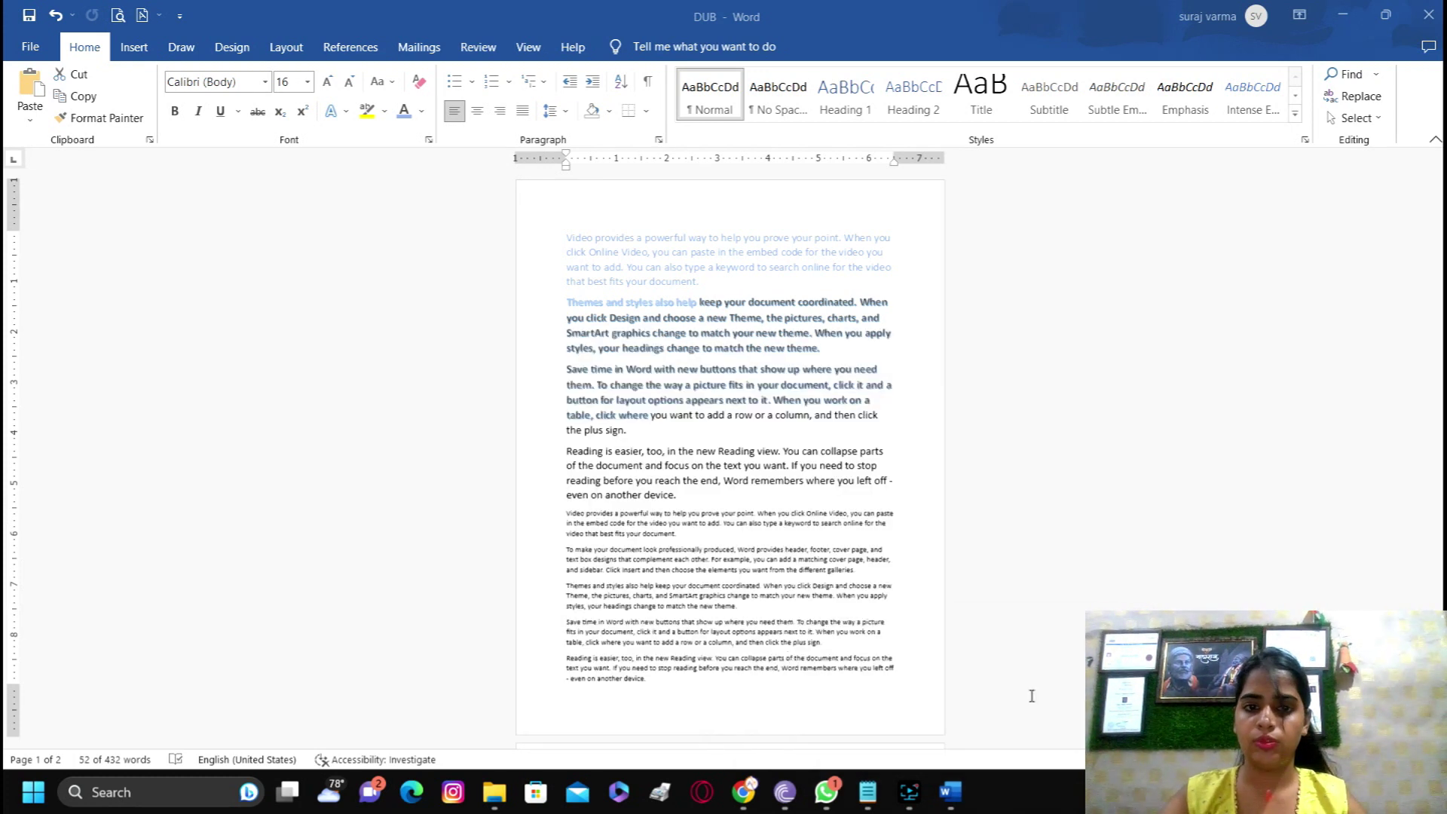
{"action": "key", "text": "ctrl+a"}
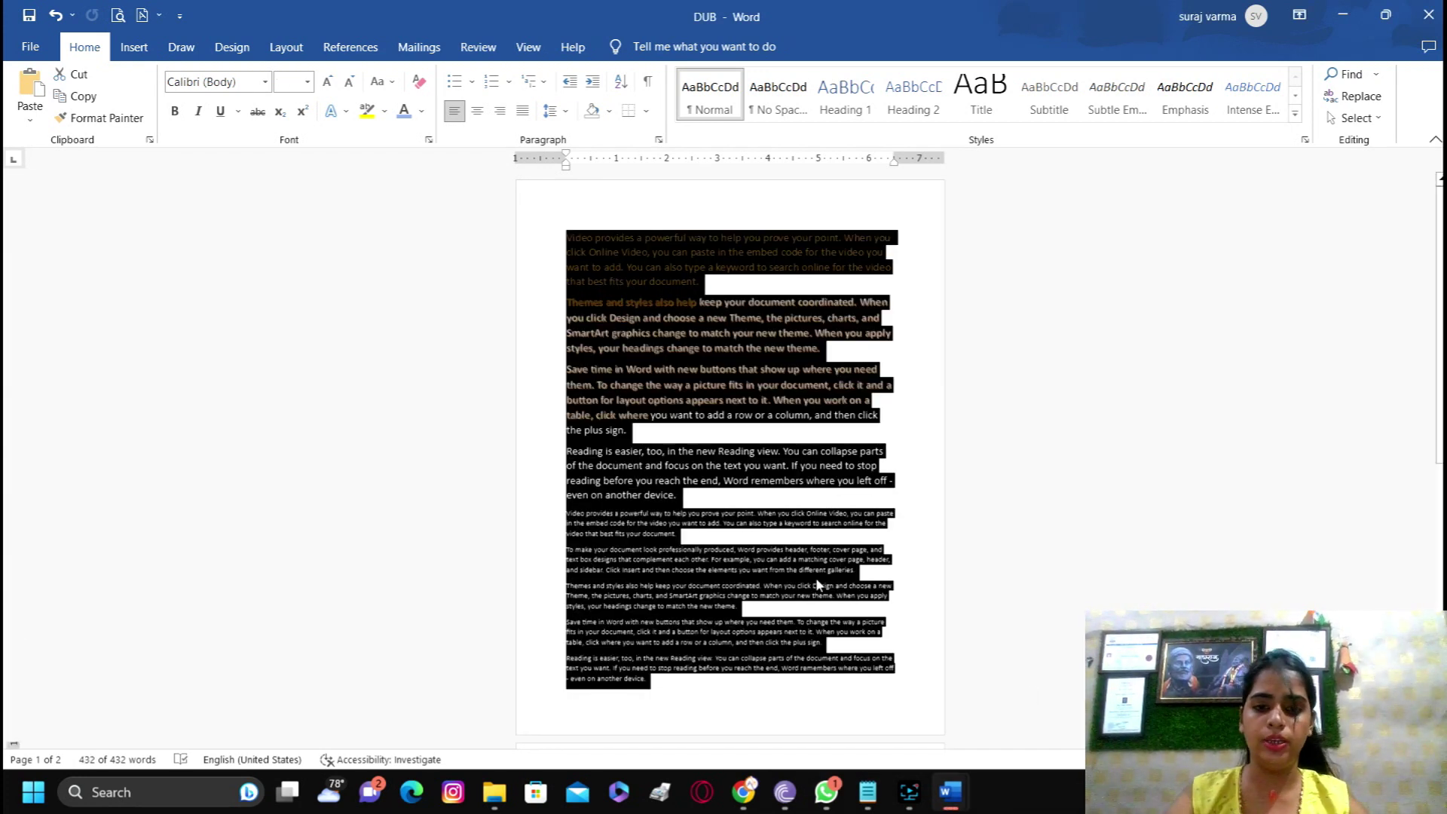
In a new blank document, start a document comparison with ORG from the COMPANY folder as the original document.
{"action": "key", "text": "ctrl+n"}
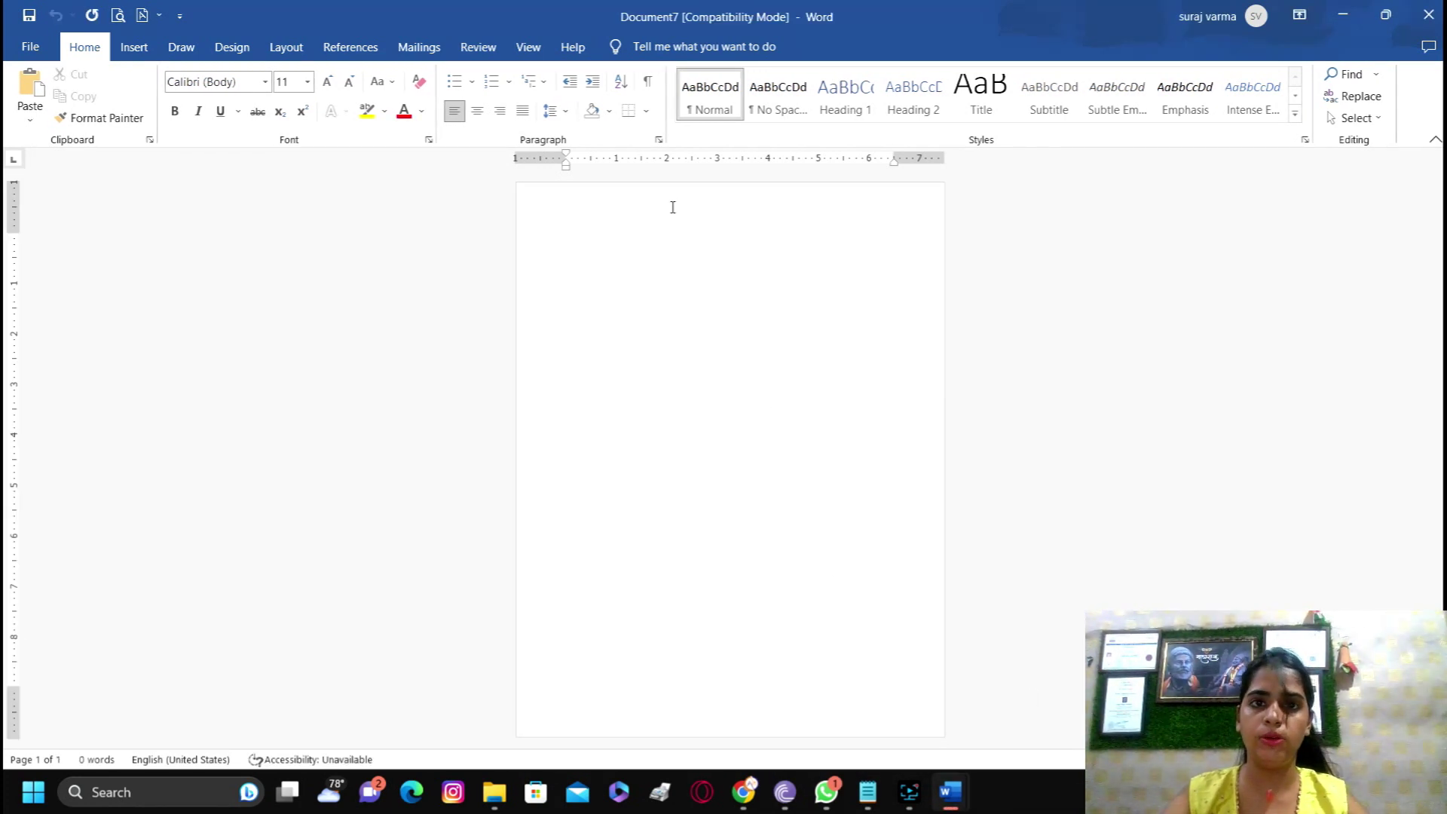
{"action": "left_click", "coordinate": [478, 47]}
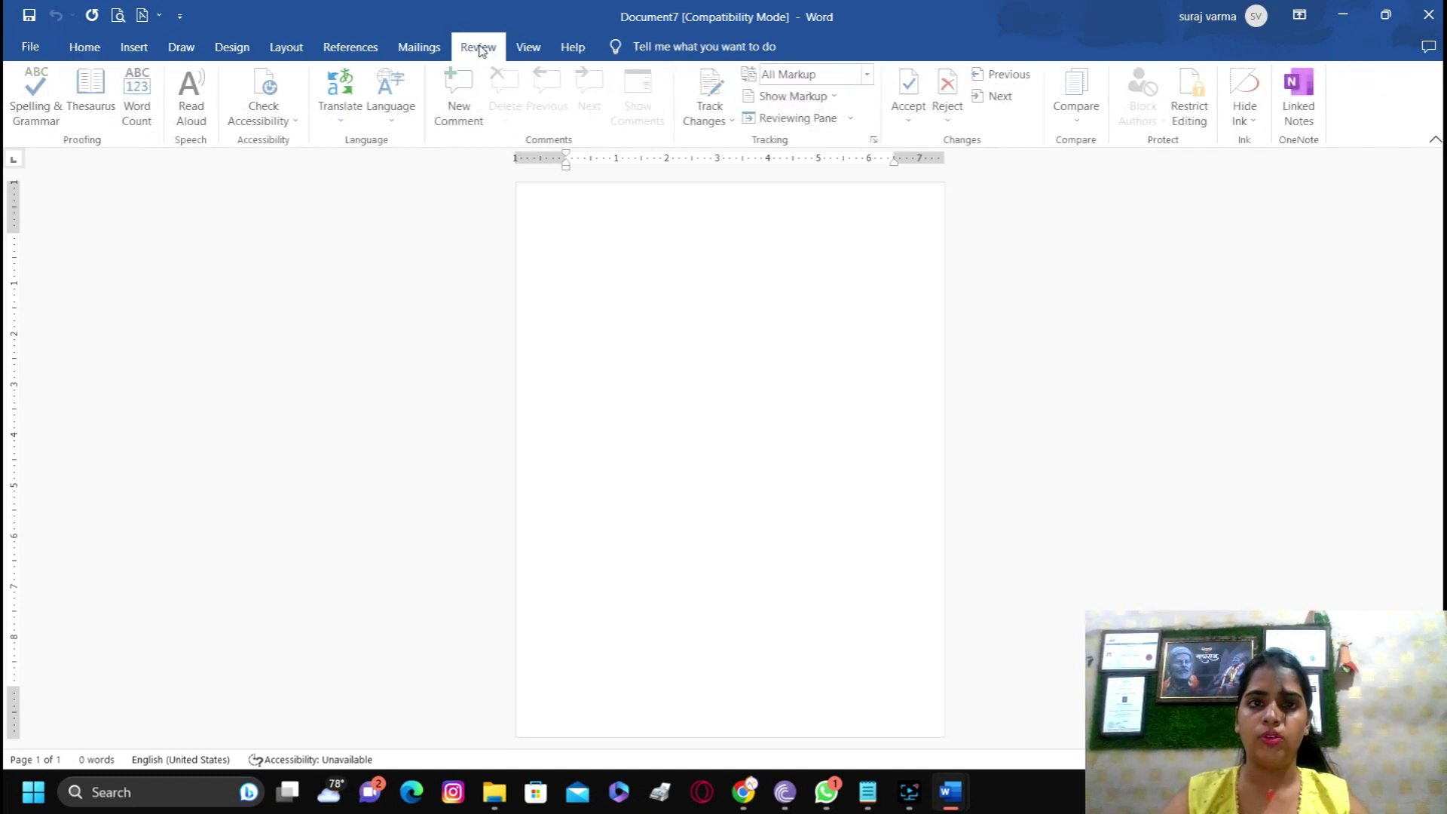
{"action": "left_click", "coordinate": [1078, 101]}
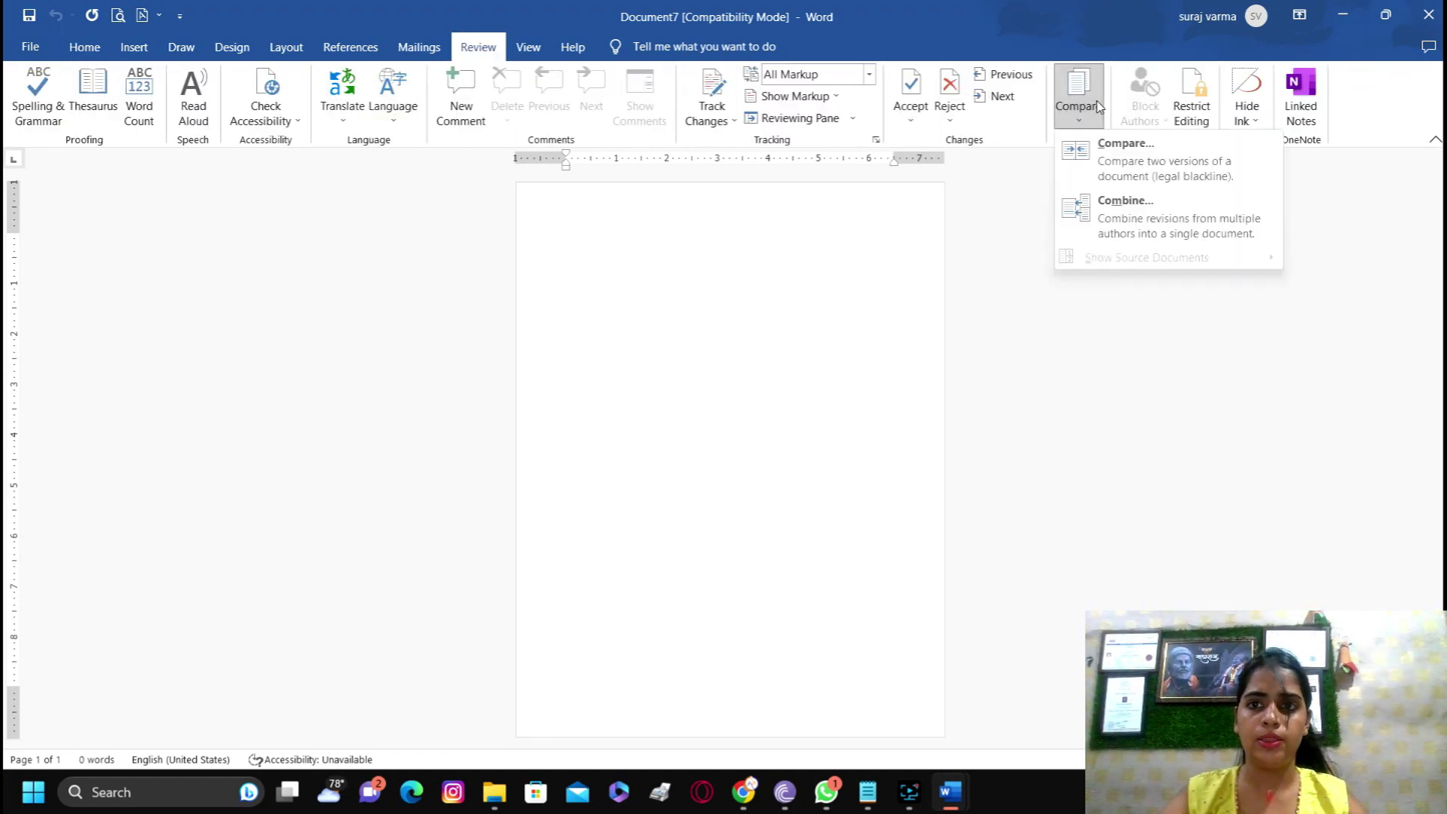
{"action": "left_click", "coordinate": [1154, 147]}
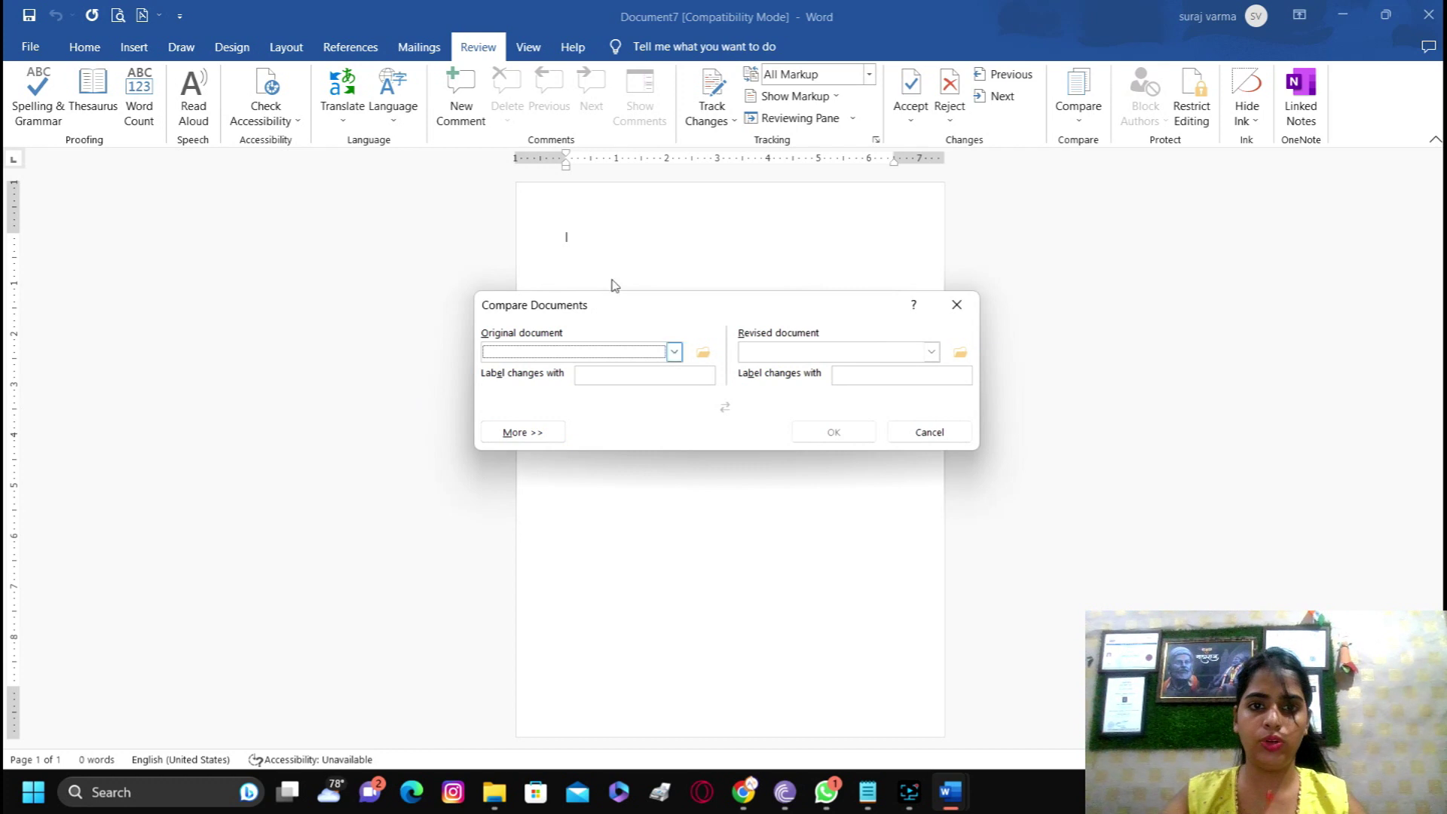
{"action": "left_click", "coordinate": [702, 353]}
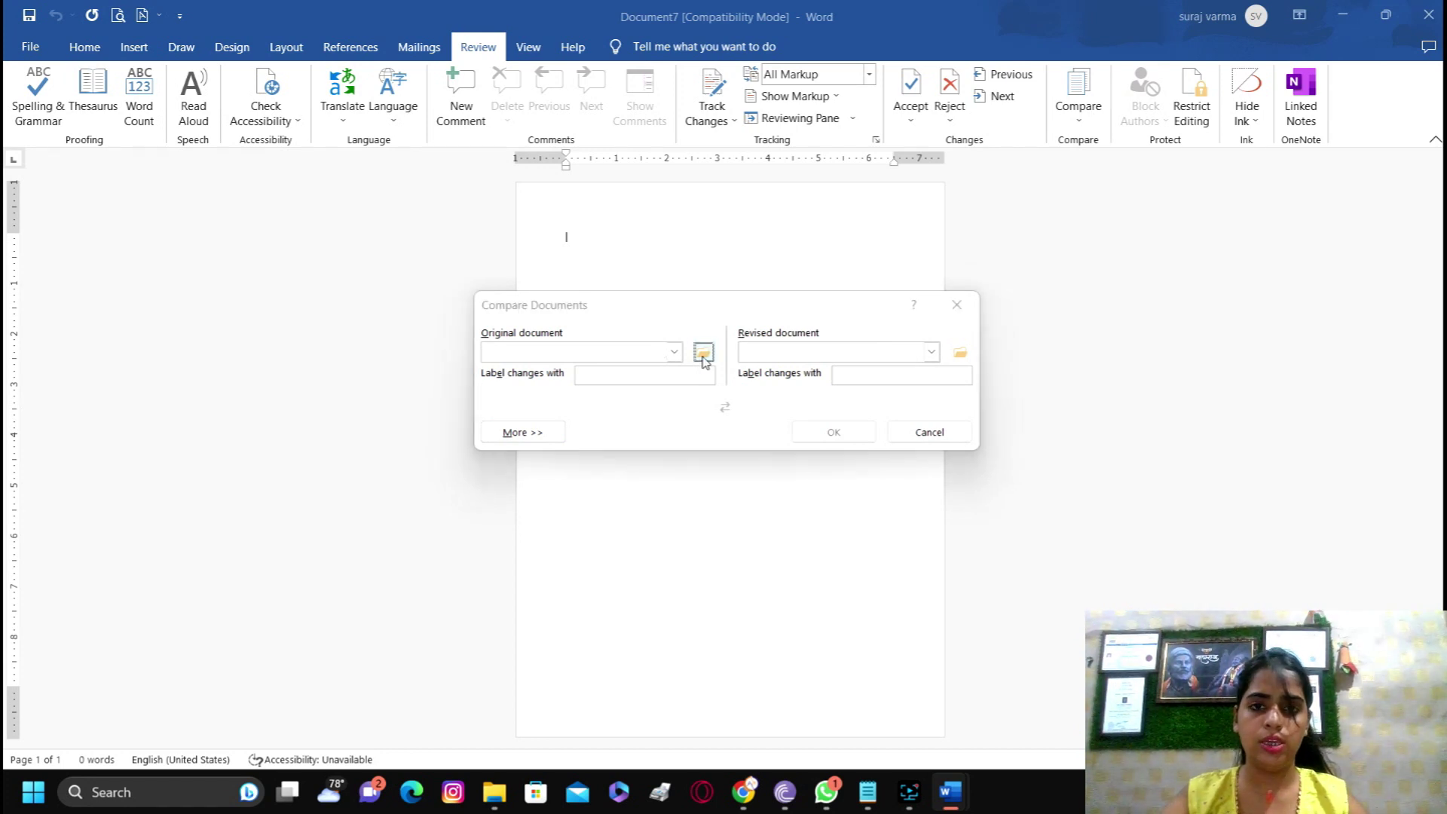
{"action": "left_click", "coordinate": [678, 439]}
{"action": "left_click", "coordinate": [1034, 678]}
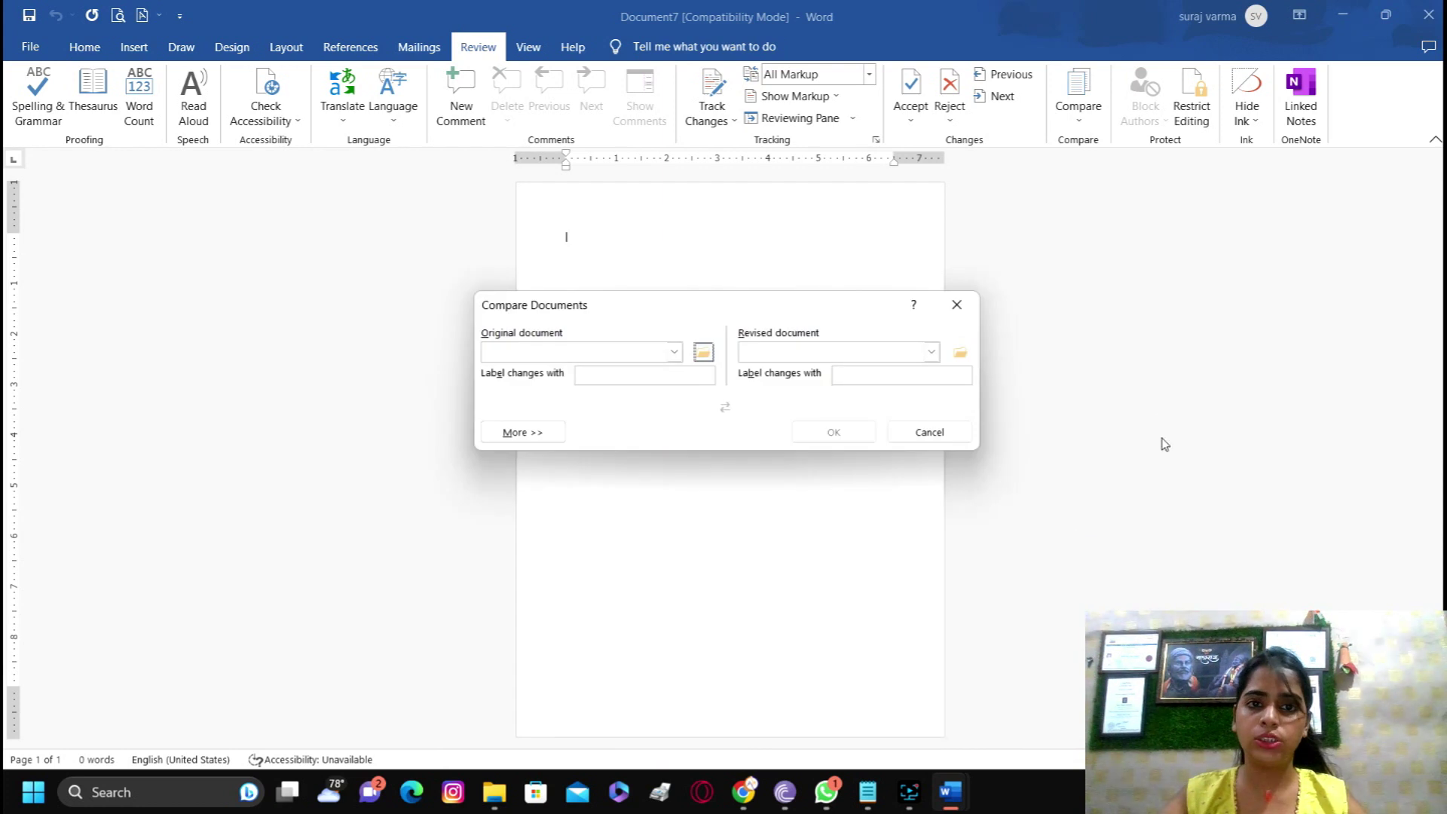
Choose DUB from the COMPANY folder as the revised document and run the comparison.
{"action": "left_click", "coordinate": [960, 353]}
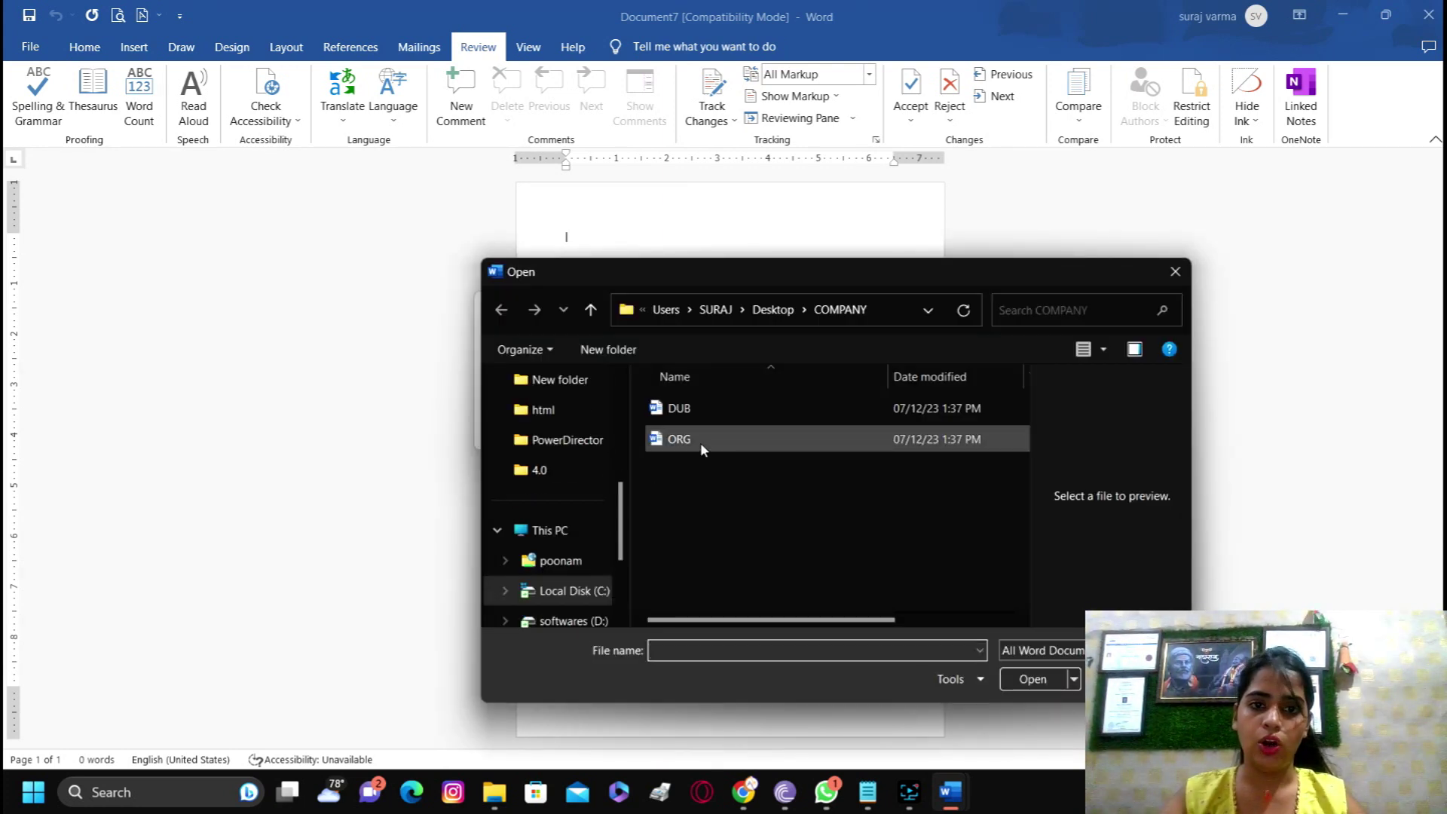
{"action": "left_click", "coordinate": [726, 418]}
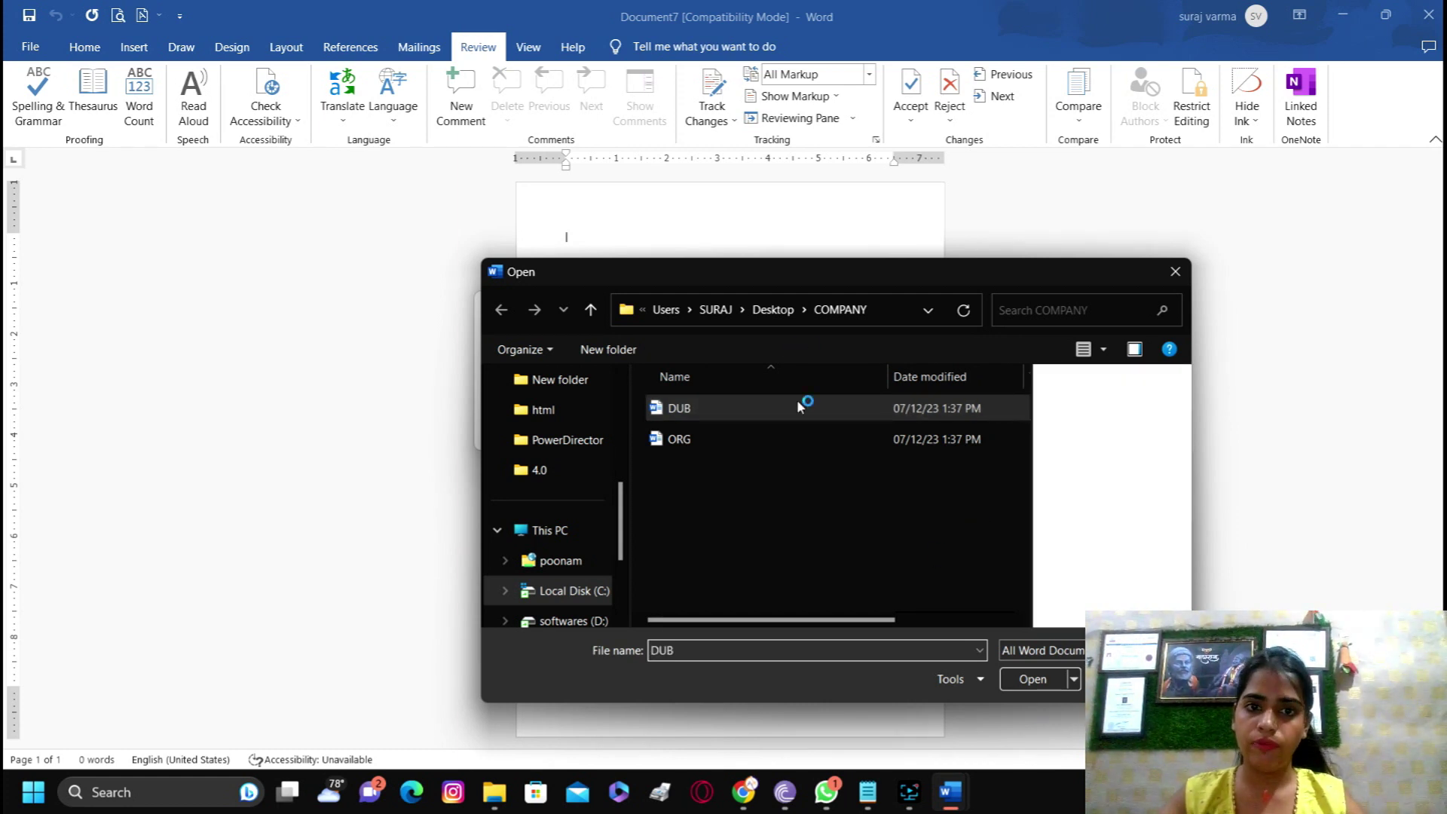
{"action": "left_click", "coordinate": [1055, 678]}
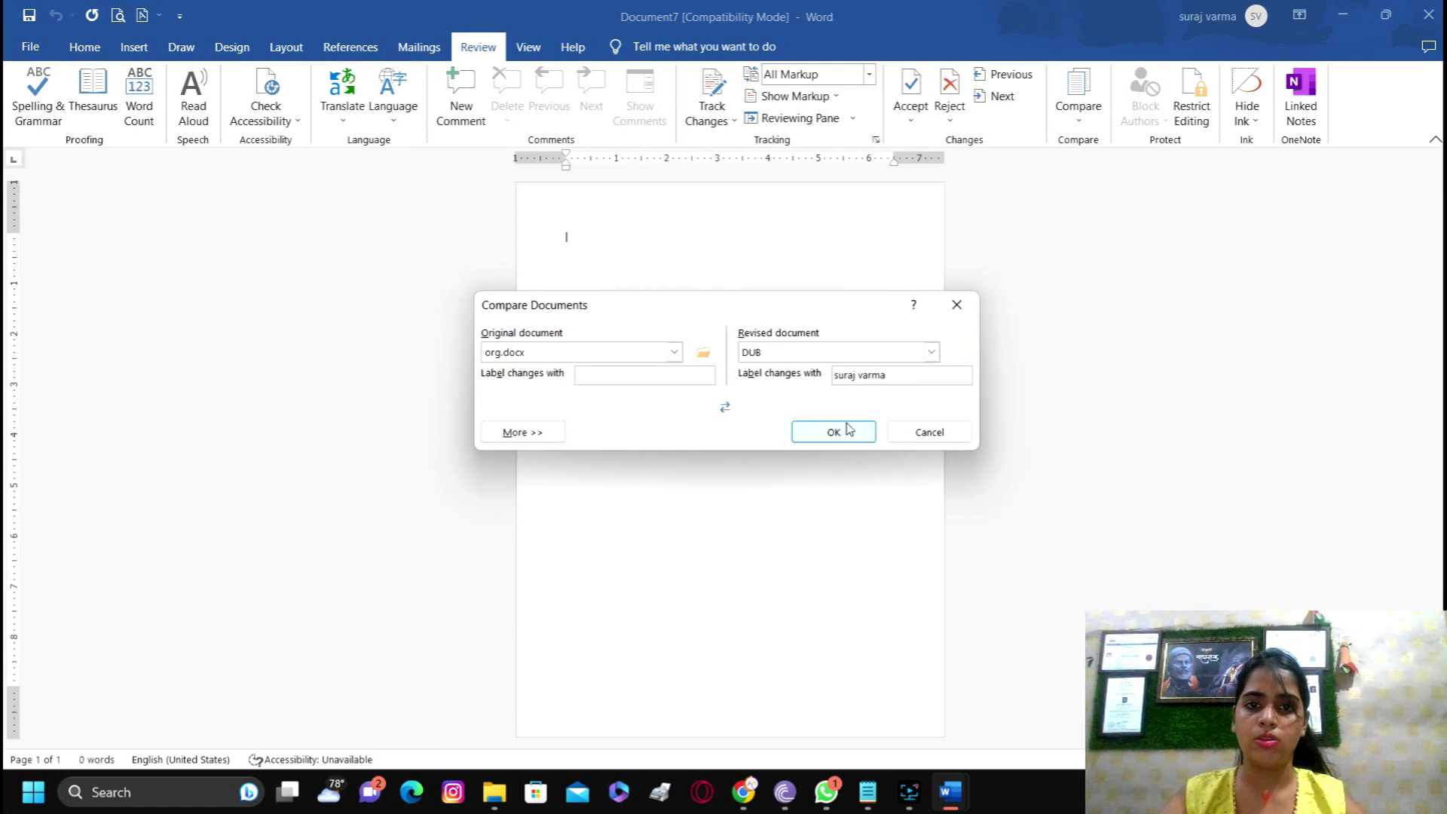
{"action": "left_click", "coordinate": [850, 429]}
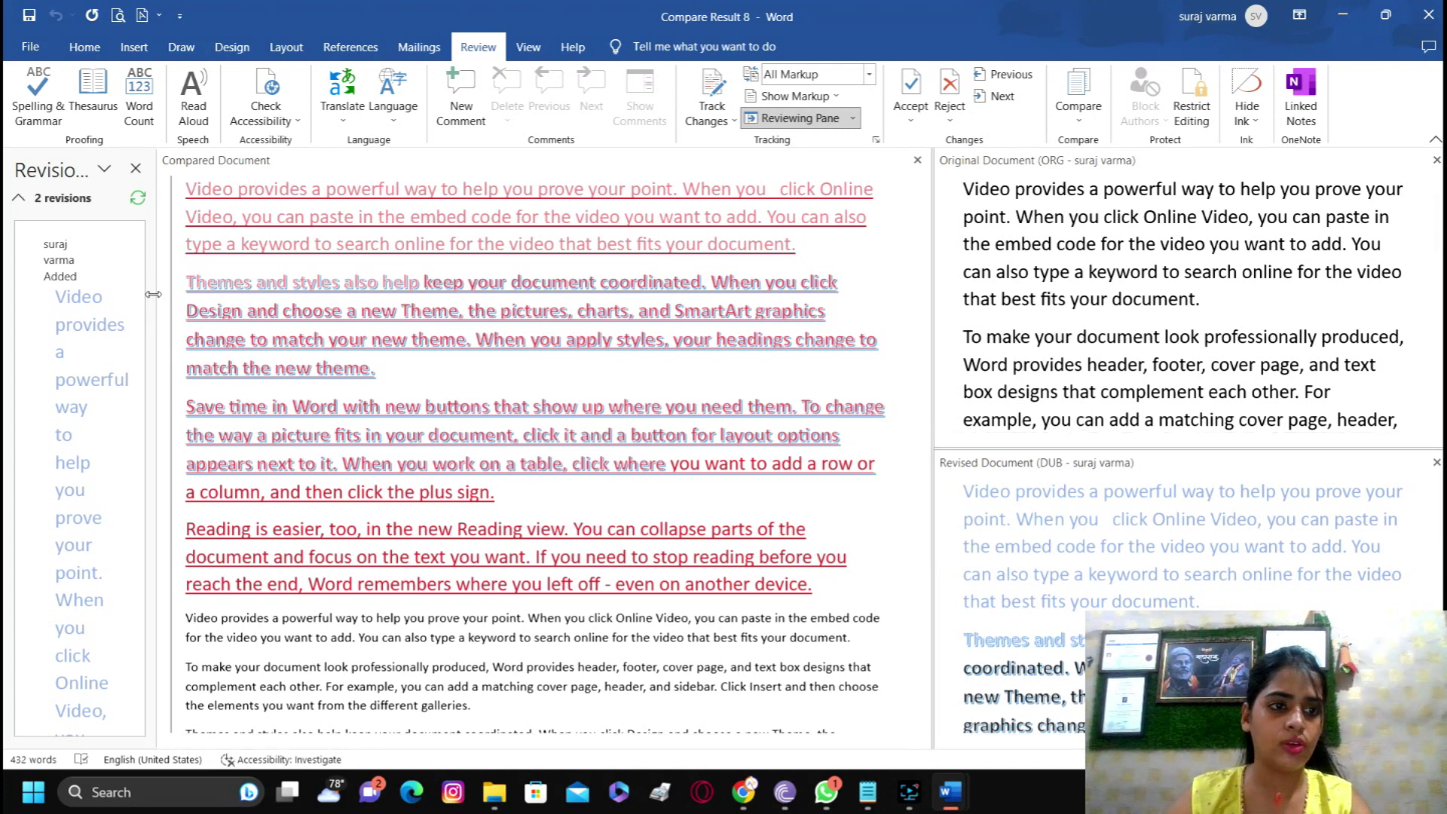
Examine the listed revisions and review the compared document alongside the original and revised versions.
{"action": "triple_click", "coordinate": [50, 305]}
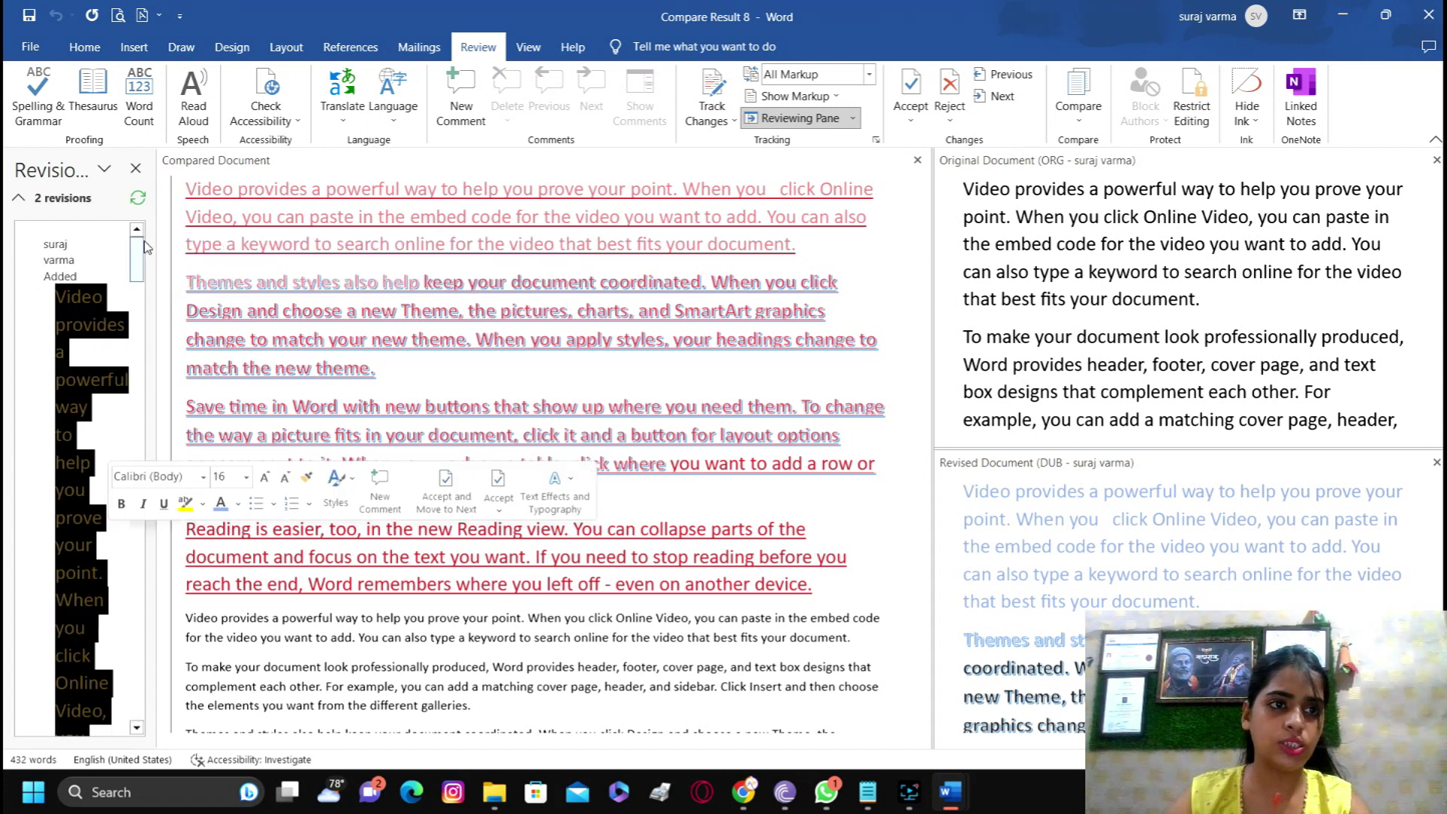
{"action": "left_click_drag", "start_coordinate": [140, 247], "coordinate": [129, 490]}
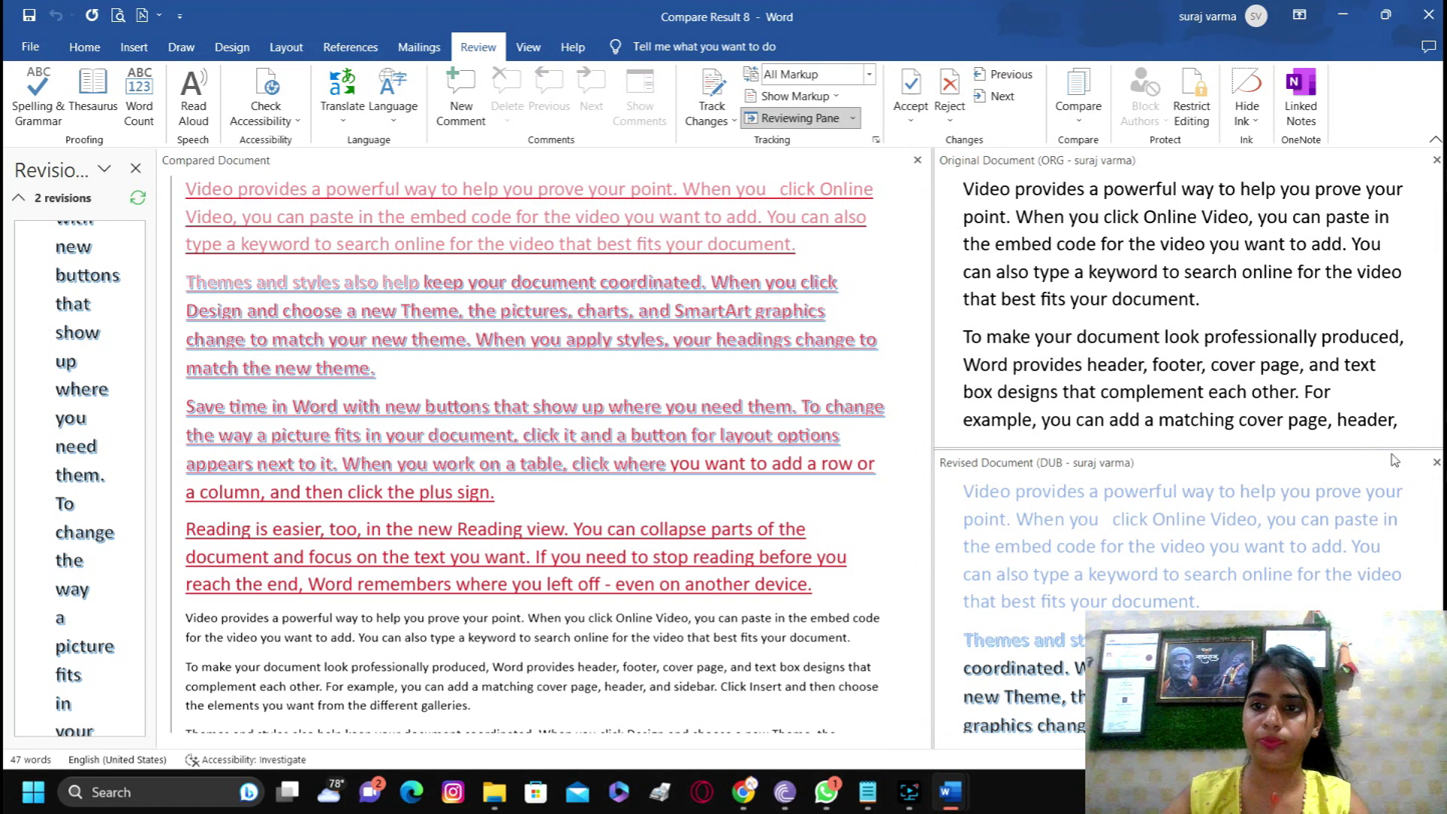
{"action": "scroll", "coordinate": [1439, 323], "scroll_direction": "down", "scroll_amount": 2}
{"action": "scroll", "coordinate": [1439, 323], "scroll_direction": "down", "scroll_amount": 3}
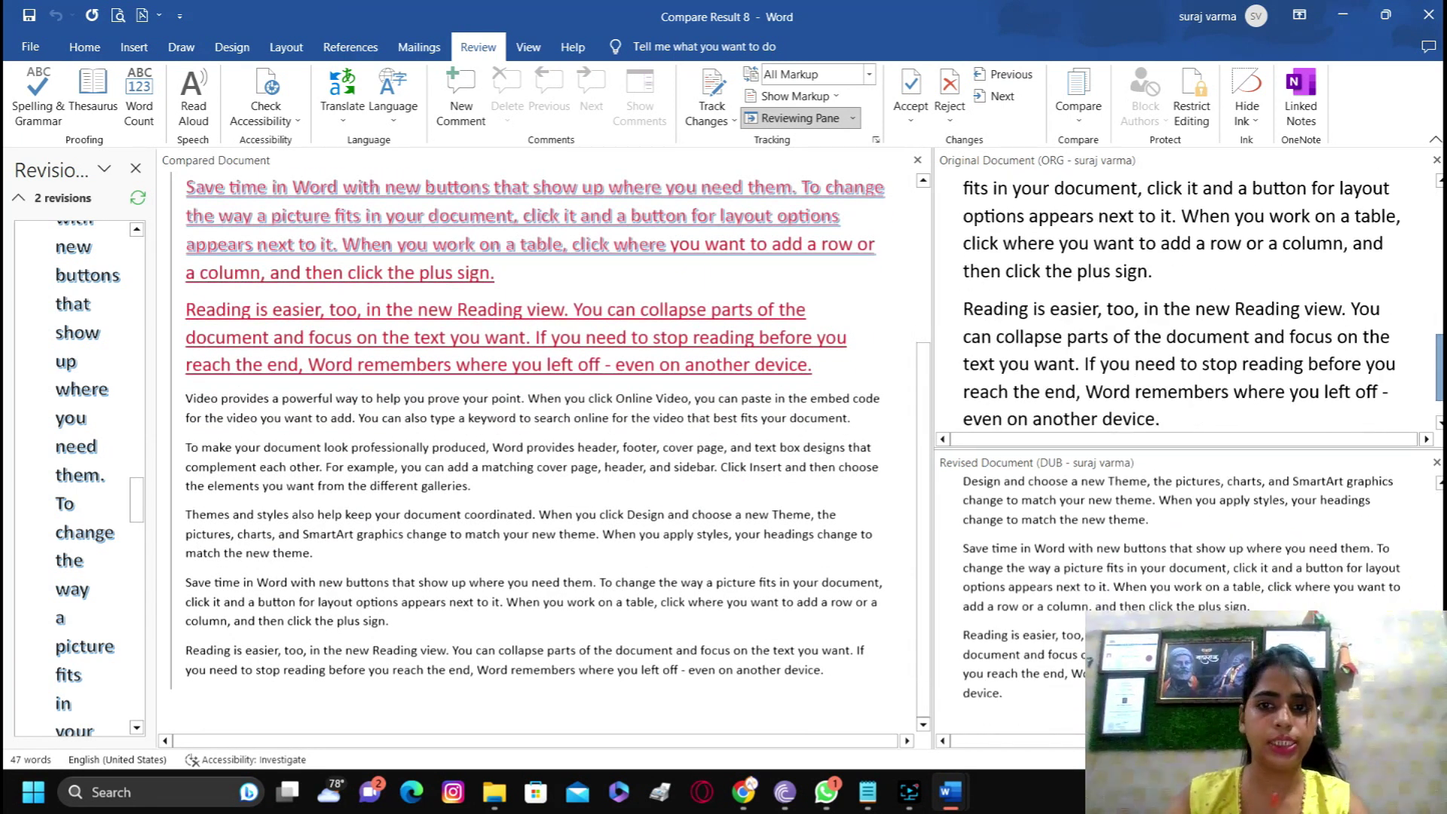
{"action": "mouse_move", "coordinate": [1439, 271]}
{"action": "left_mouse_down"}
{"action": "mouse_move", "coordinate": [1437, 249]}
{"action": "mouse_move", "coordinate": [1433, 302]}
{"action": "mouse_move", "coordinate": [1427, 273]}
{"action": "left_mouse_up"}
{"action": "scroll", "coordinate": [1427, 273], "scroll_direction": "up", "scroll_amount": 3}
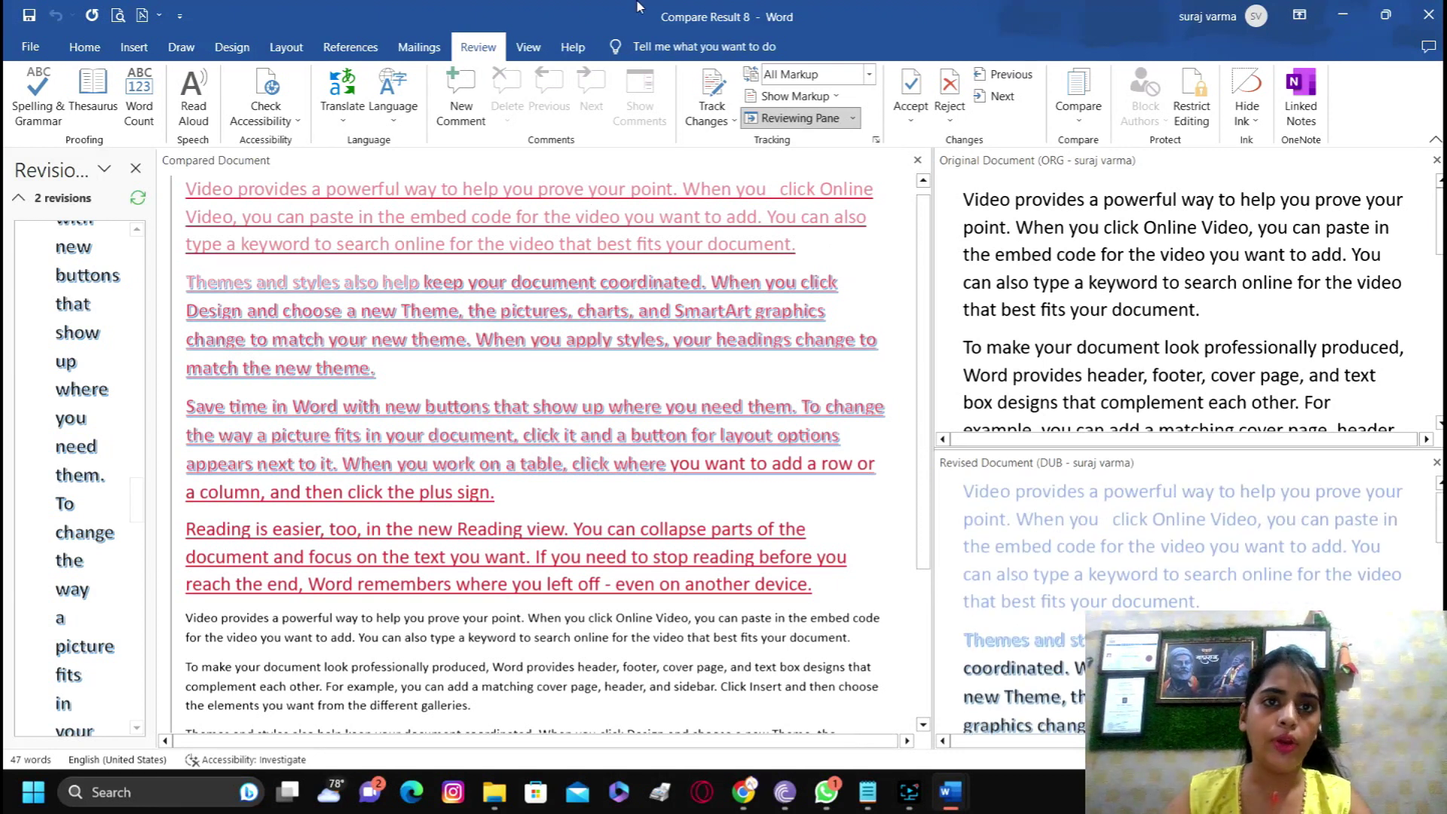
{"action": "mouse_move", "coordinate": [1437, 219]}
{"action": "left_mouse_down"}
{"action": "mouse_move", "coordinate": [1437, 354]}
{"action": "mouse_move", "coordinate": [1432, 191]}
{"action": "mouse_move", "coordinate": [1437, 384]}
{"action": "mouse_move", "coordinate": [1434, 193]}
{"action": "left_mouse_up"}
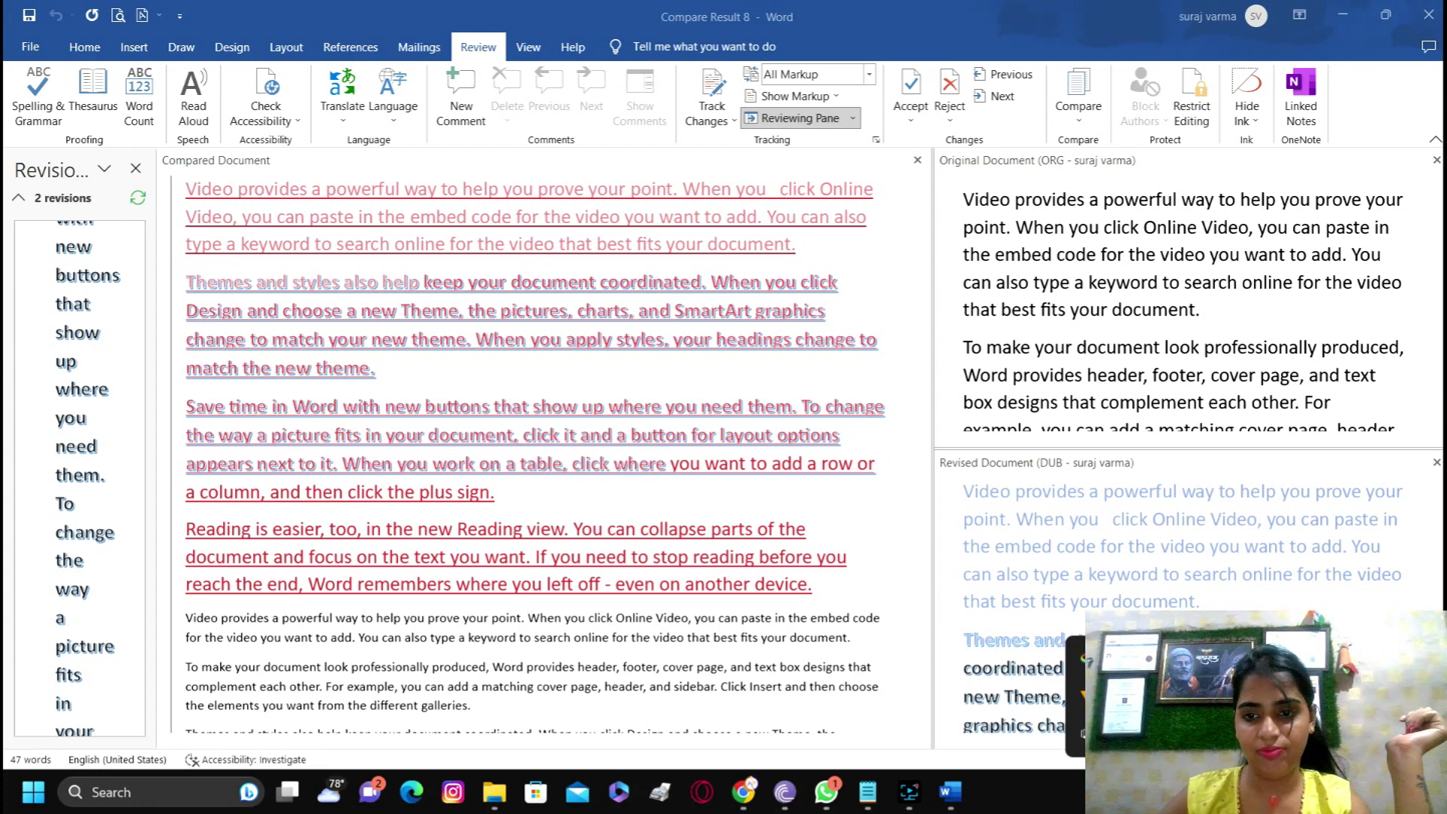
{"action": "mouse_move", "coordinate": [909, 792]}
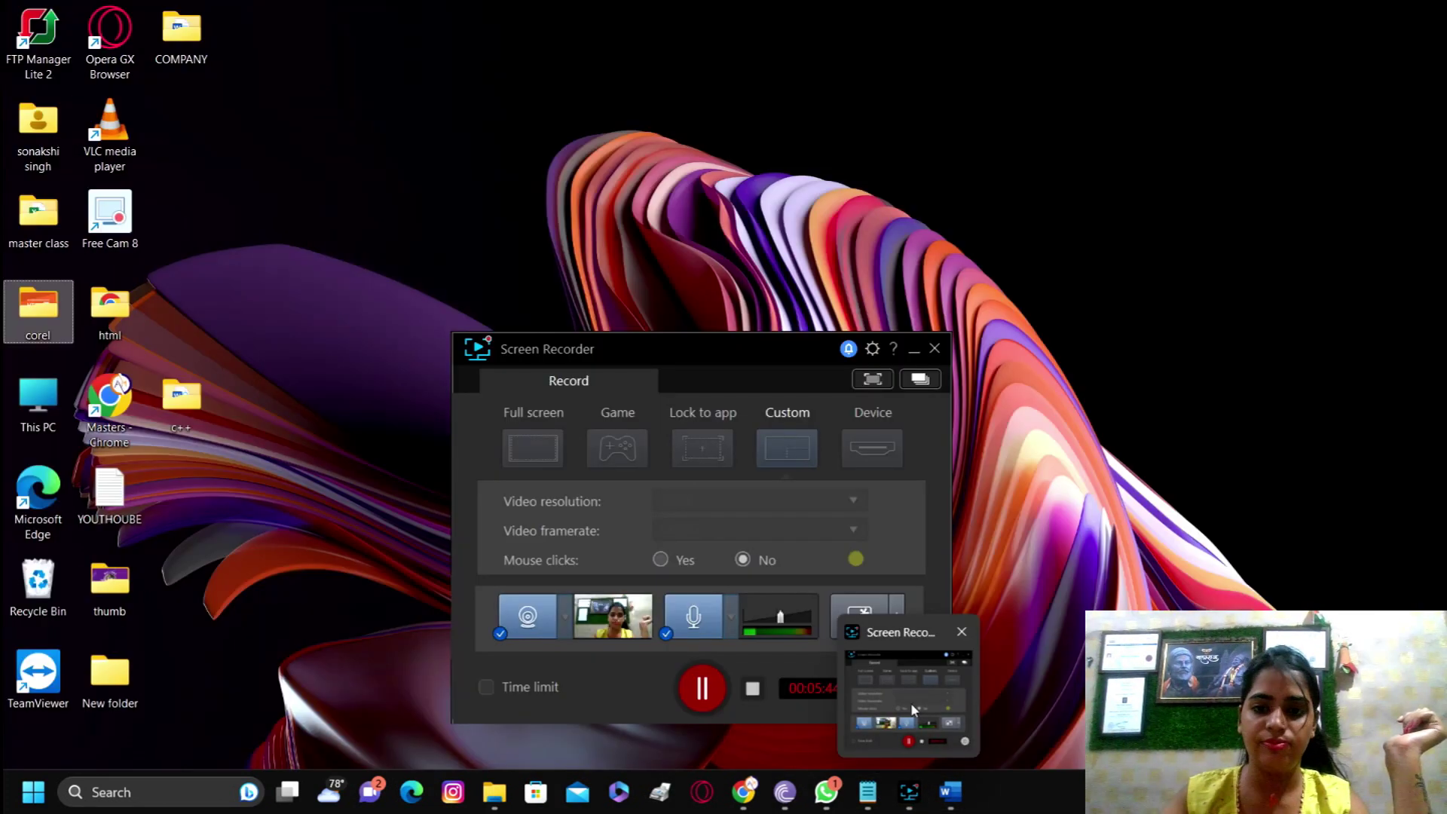
{"action": "left_click", "coordinate": [911, 690]}
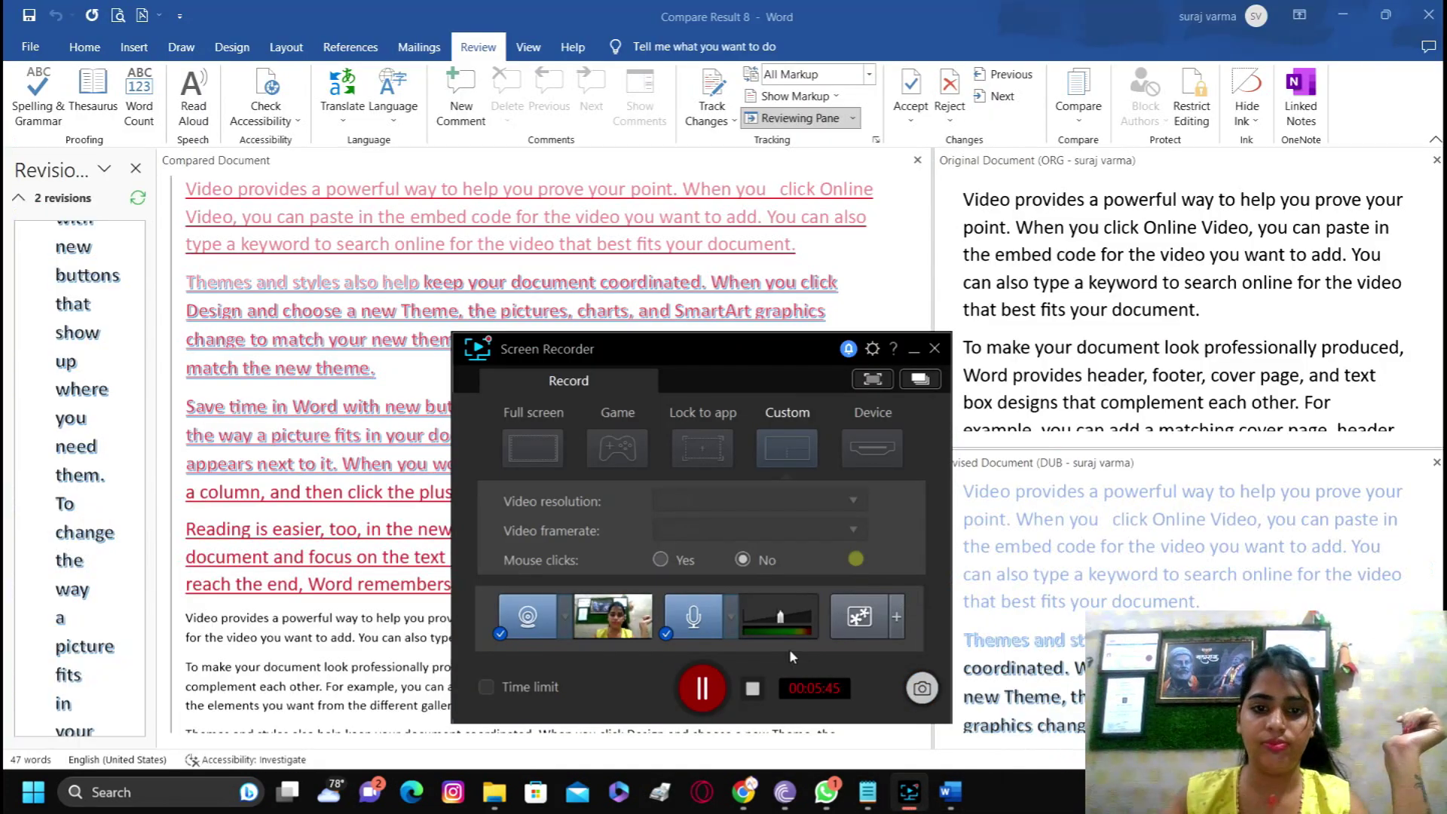
{"action": "left_click", "coordinate": [754, 692]}
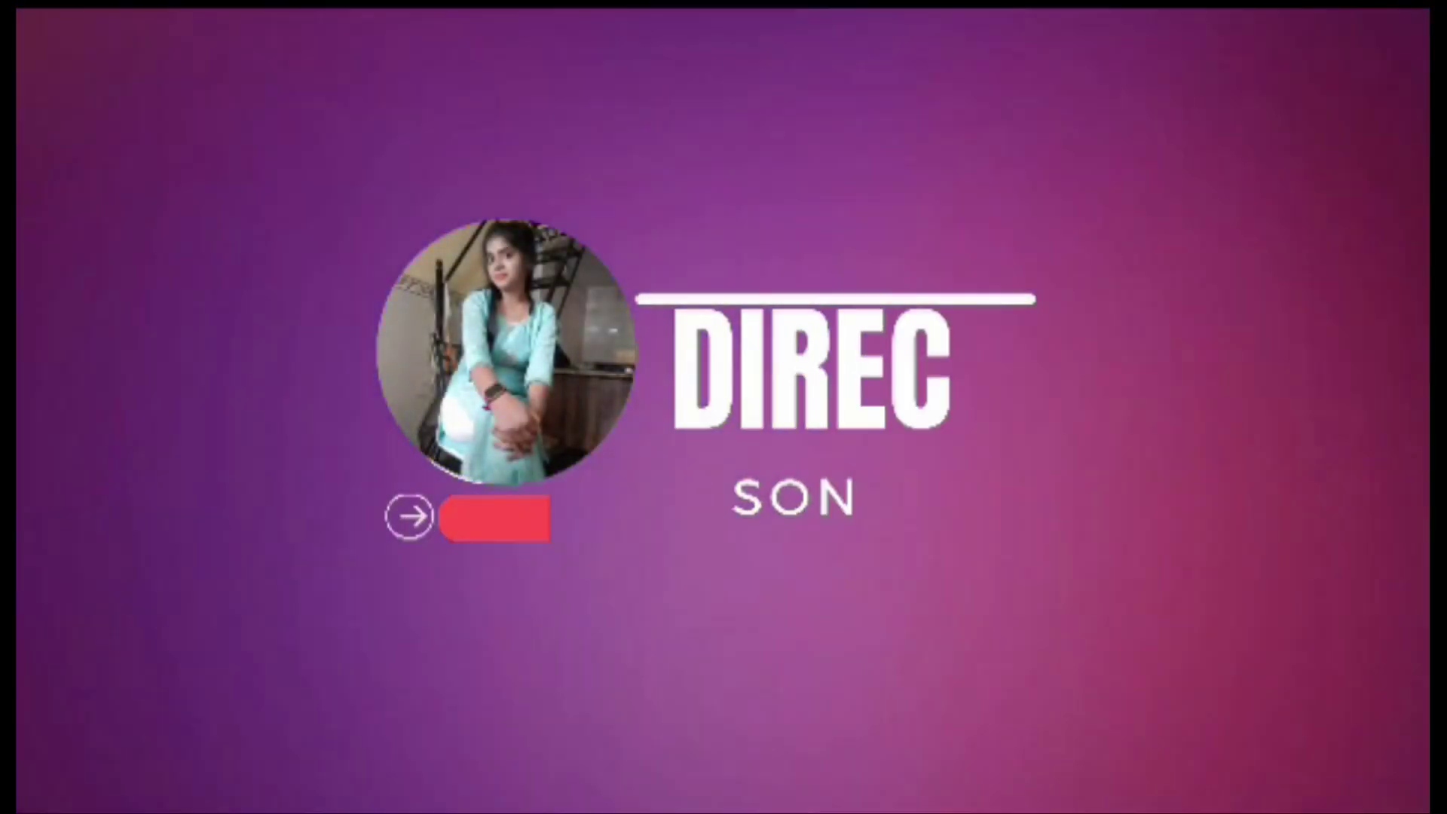